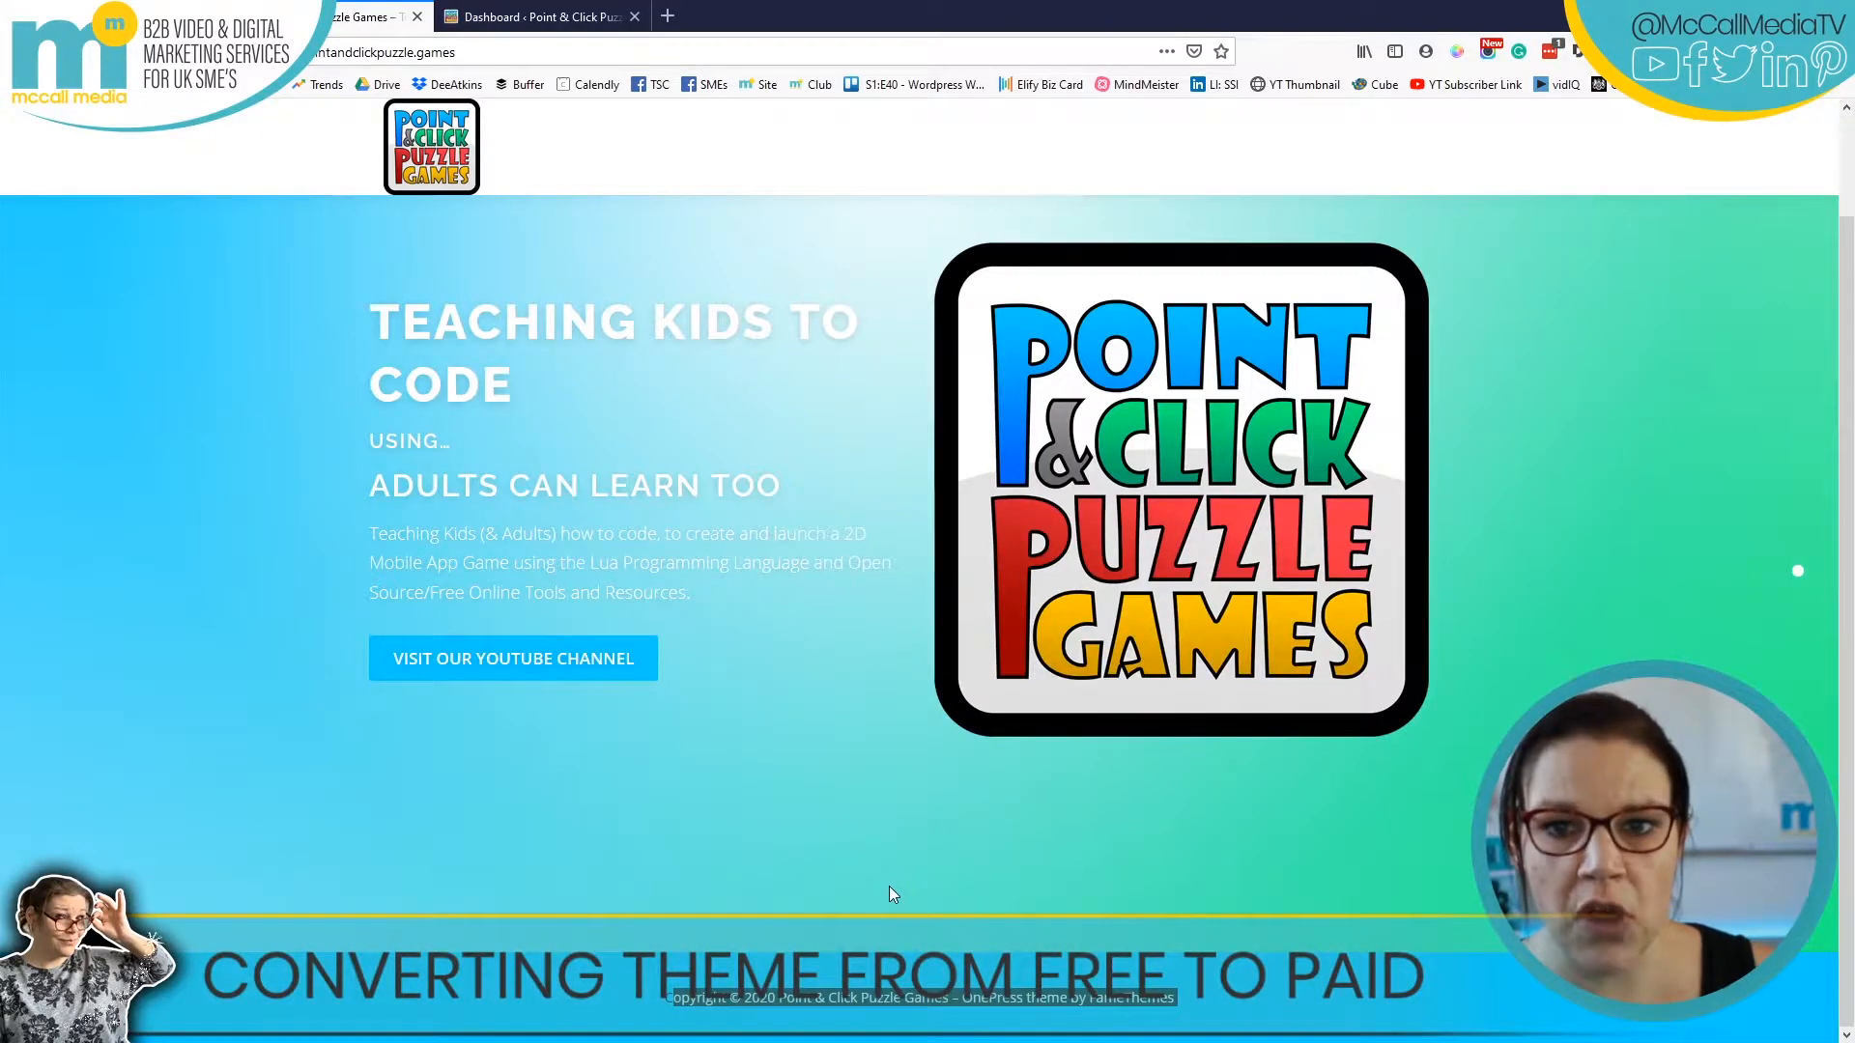
- Open the site's YouTube channel, decline the subscription prompt, and look through the channel's videos
scroll(889, 885, up, 1)
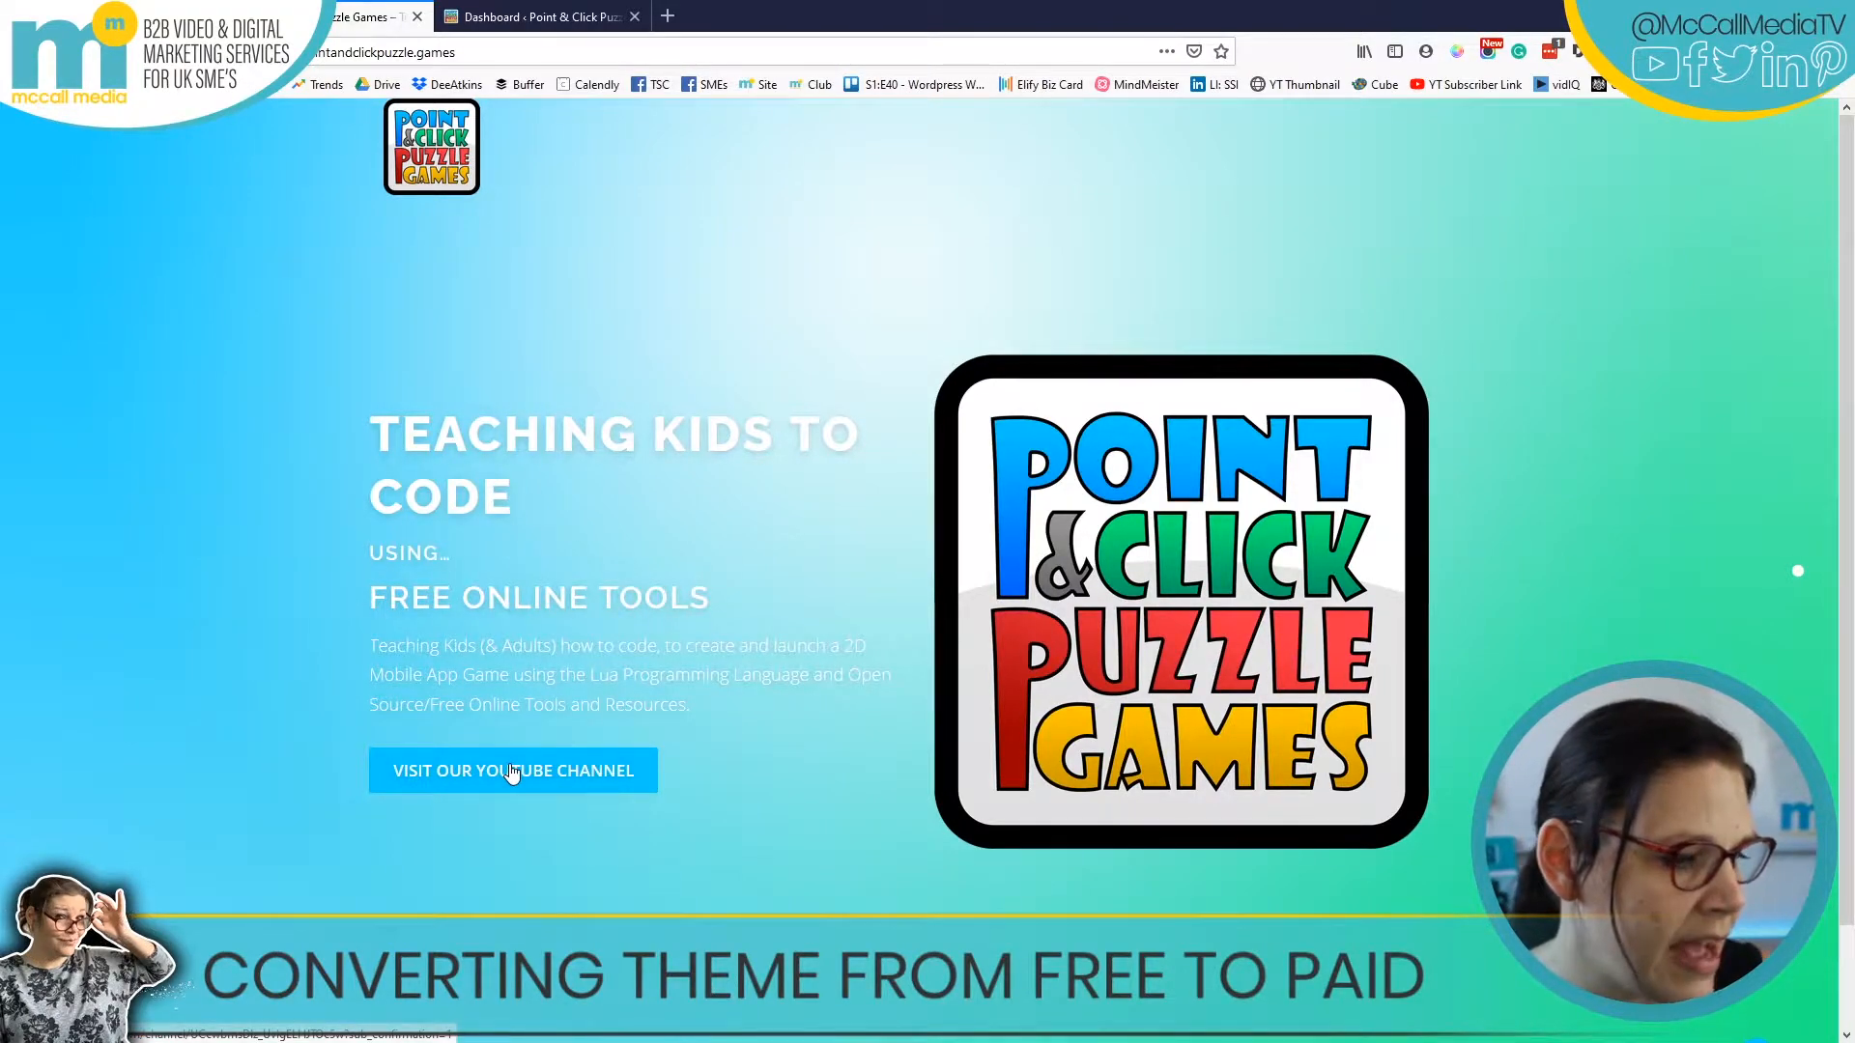
click(512, 773)
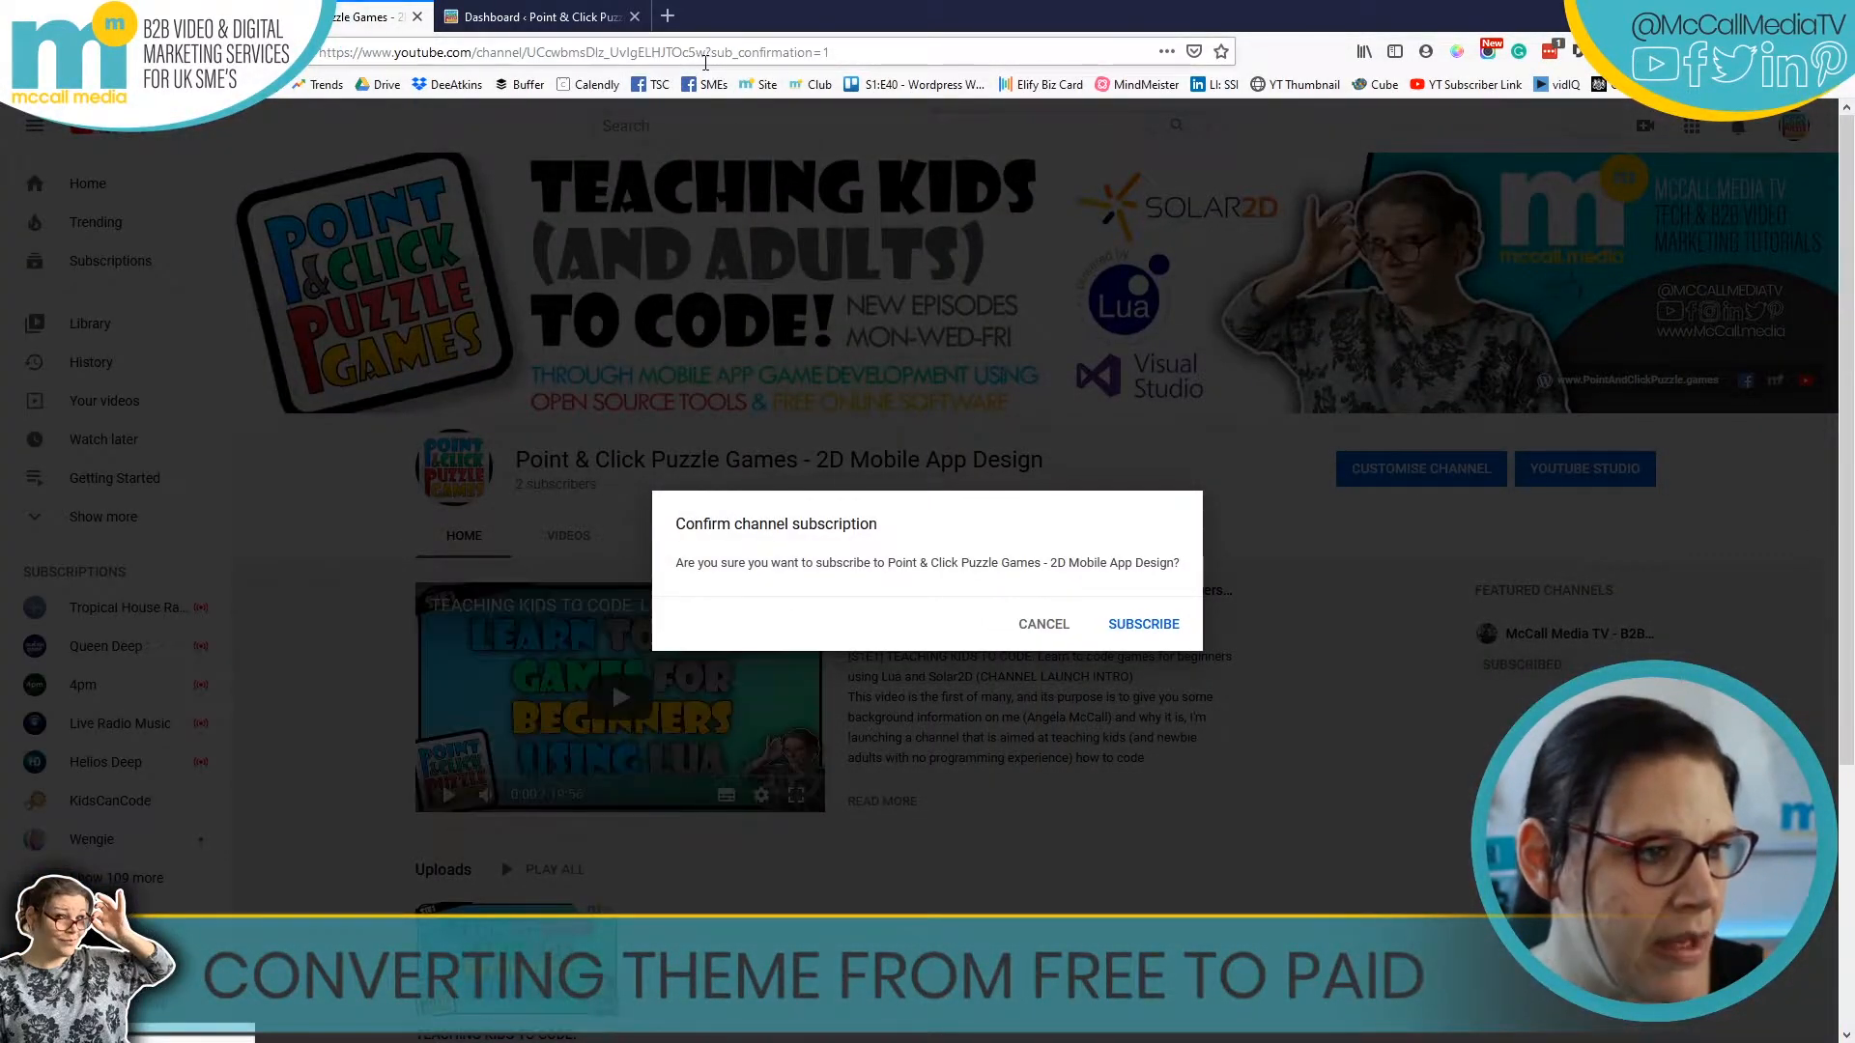
drag(706, 52, 989, 87)
click(1046, 625)
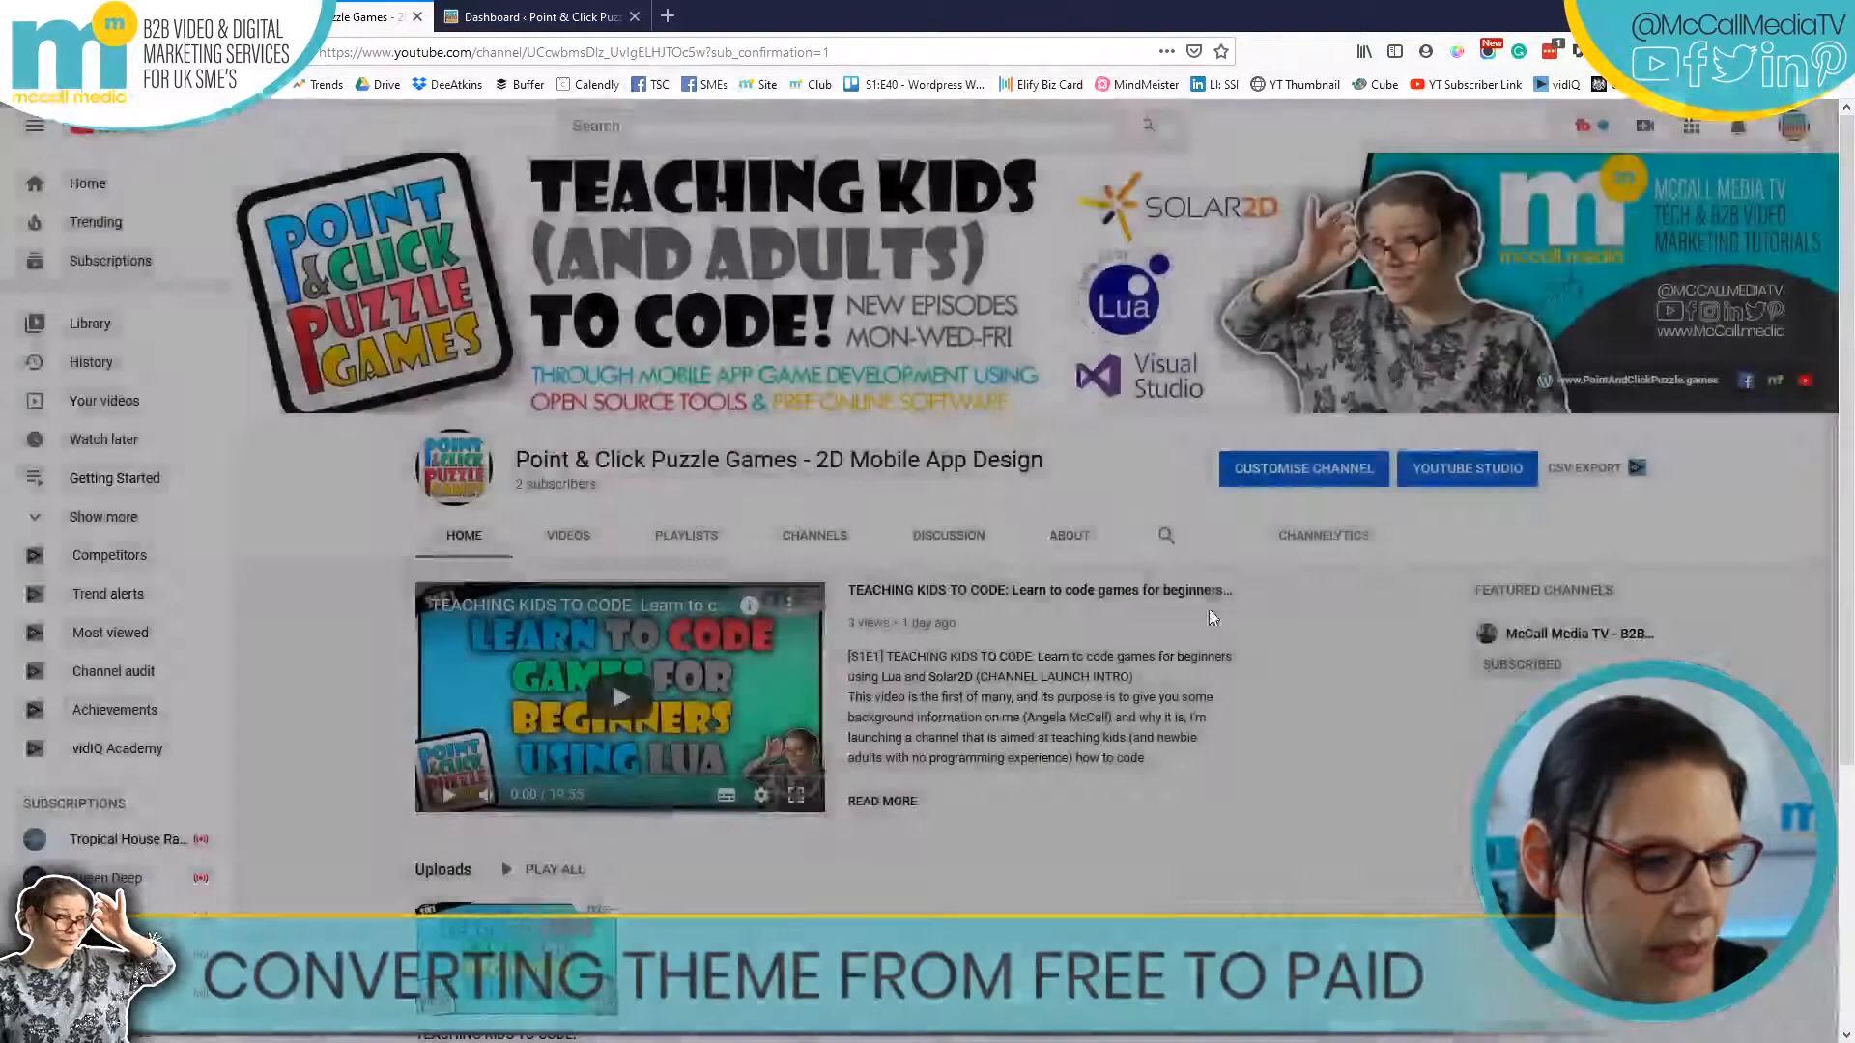
scroll(942, 712, down, 3)
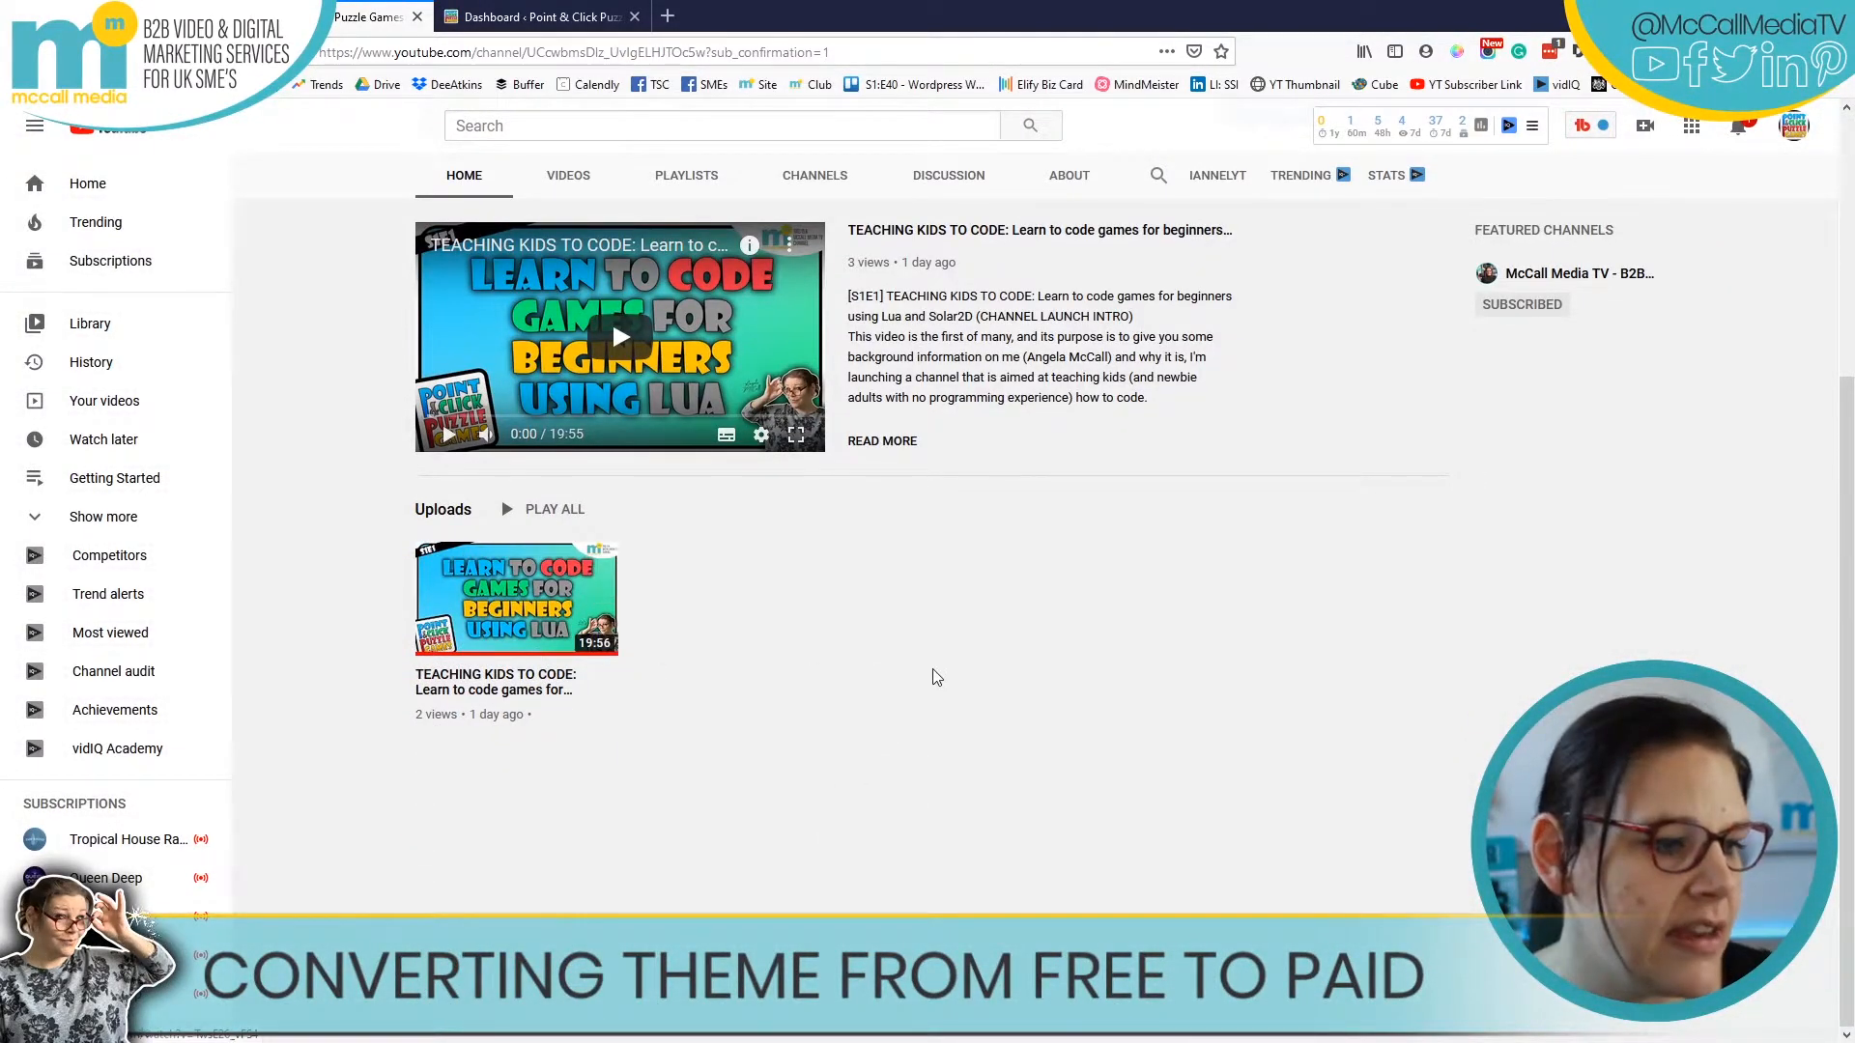
scroll(934, 676, up, 3)
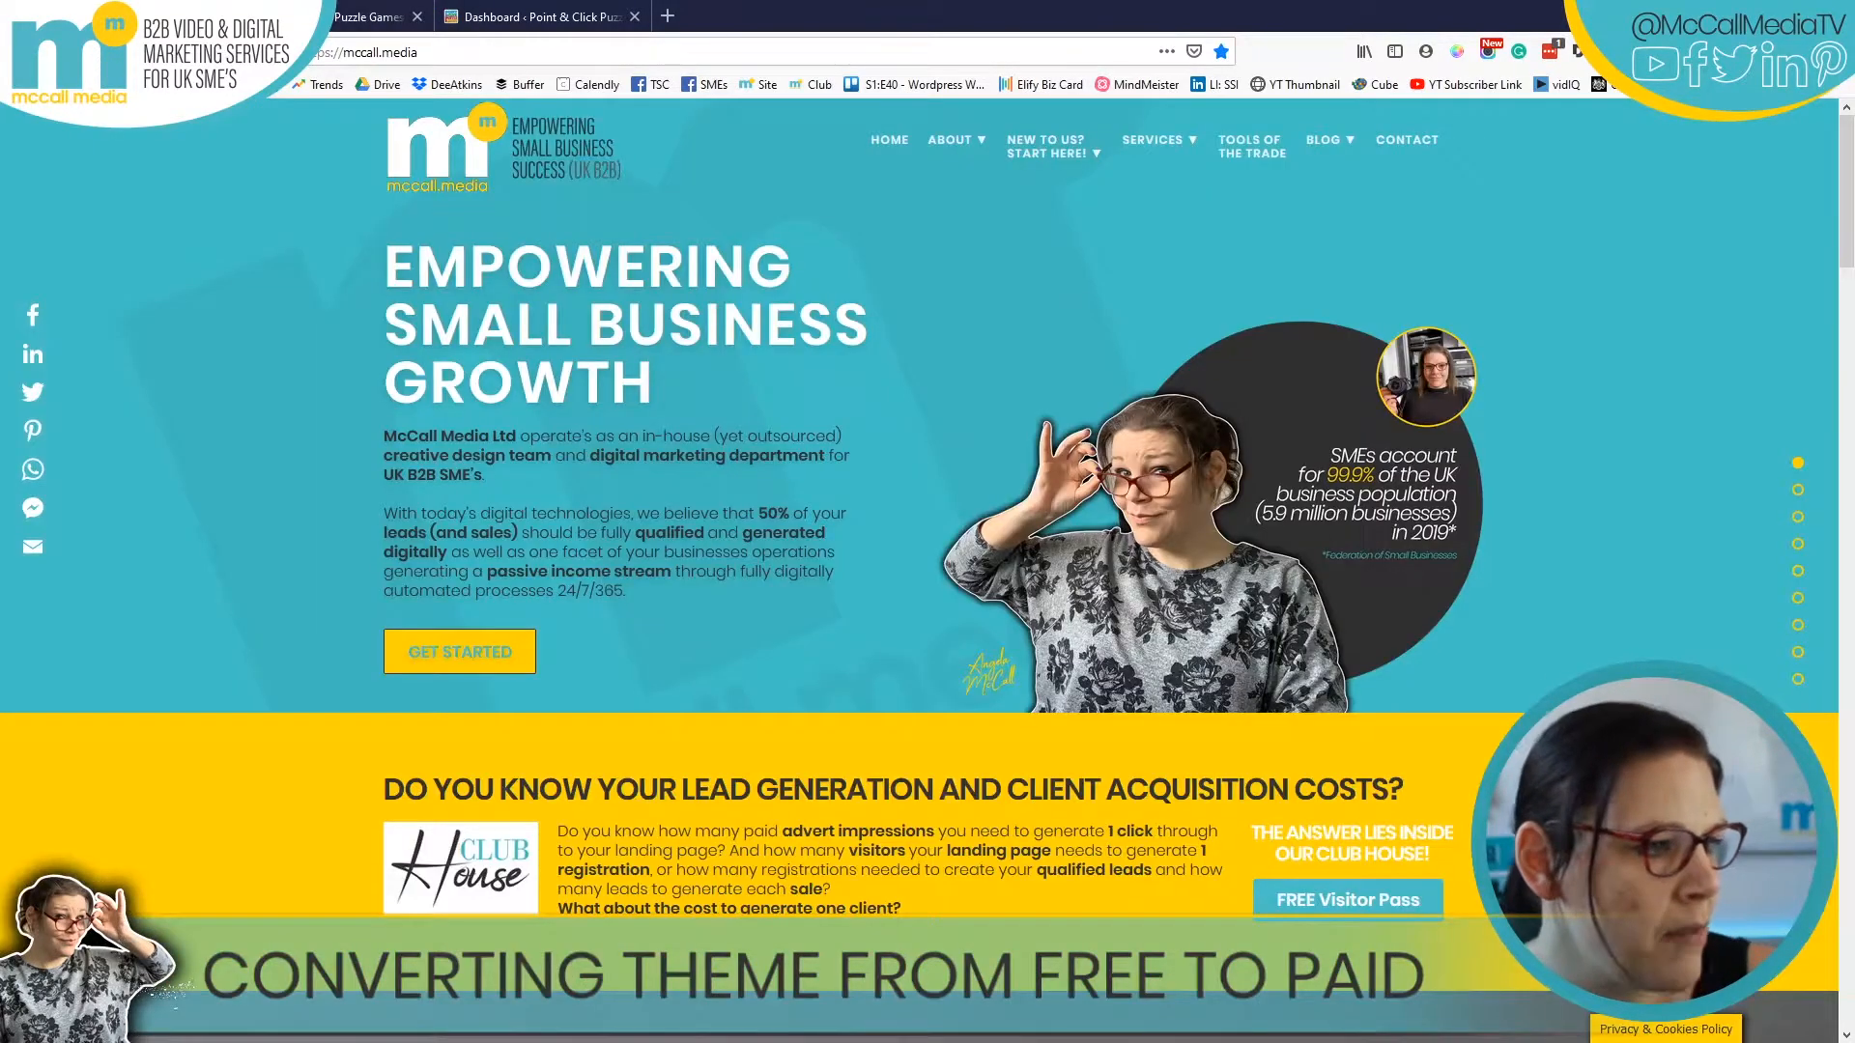
- Switch to the Point & Click Puzzle Games WordPress dashboard and open its Themes page
click(537, 16)
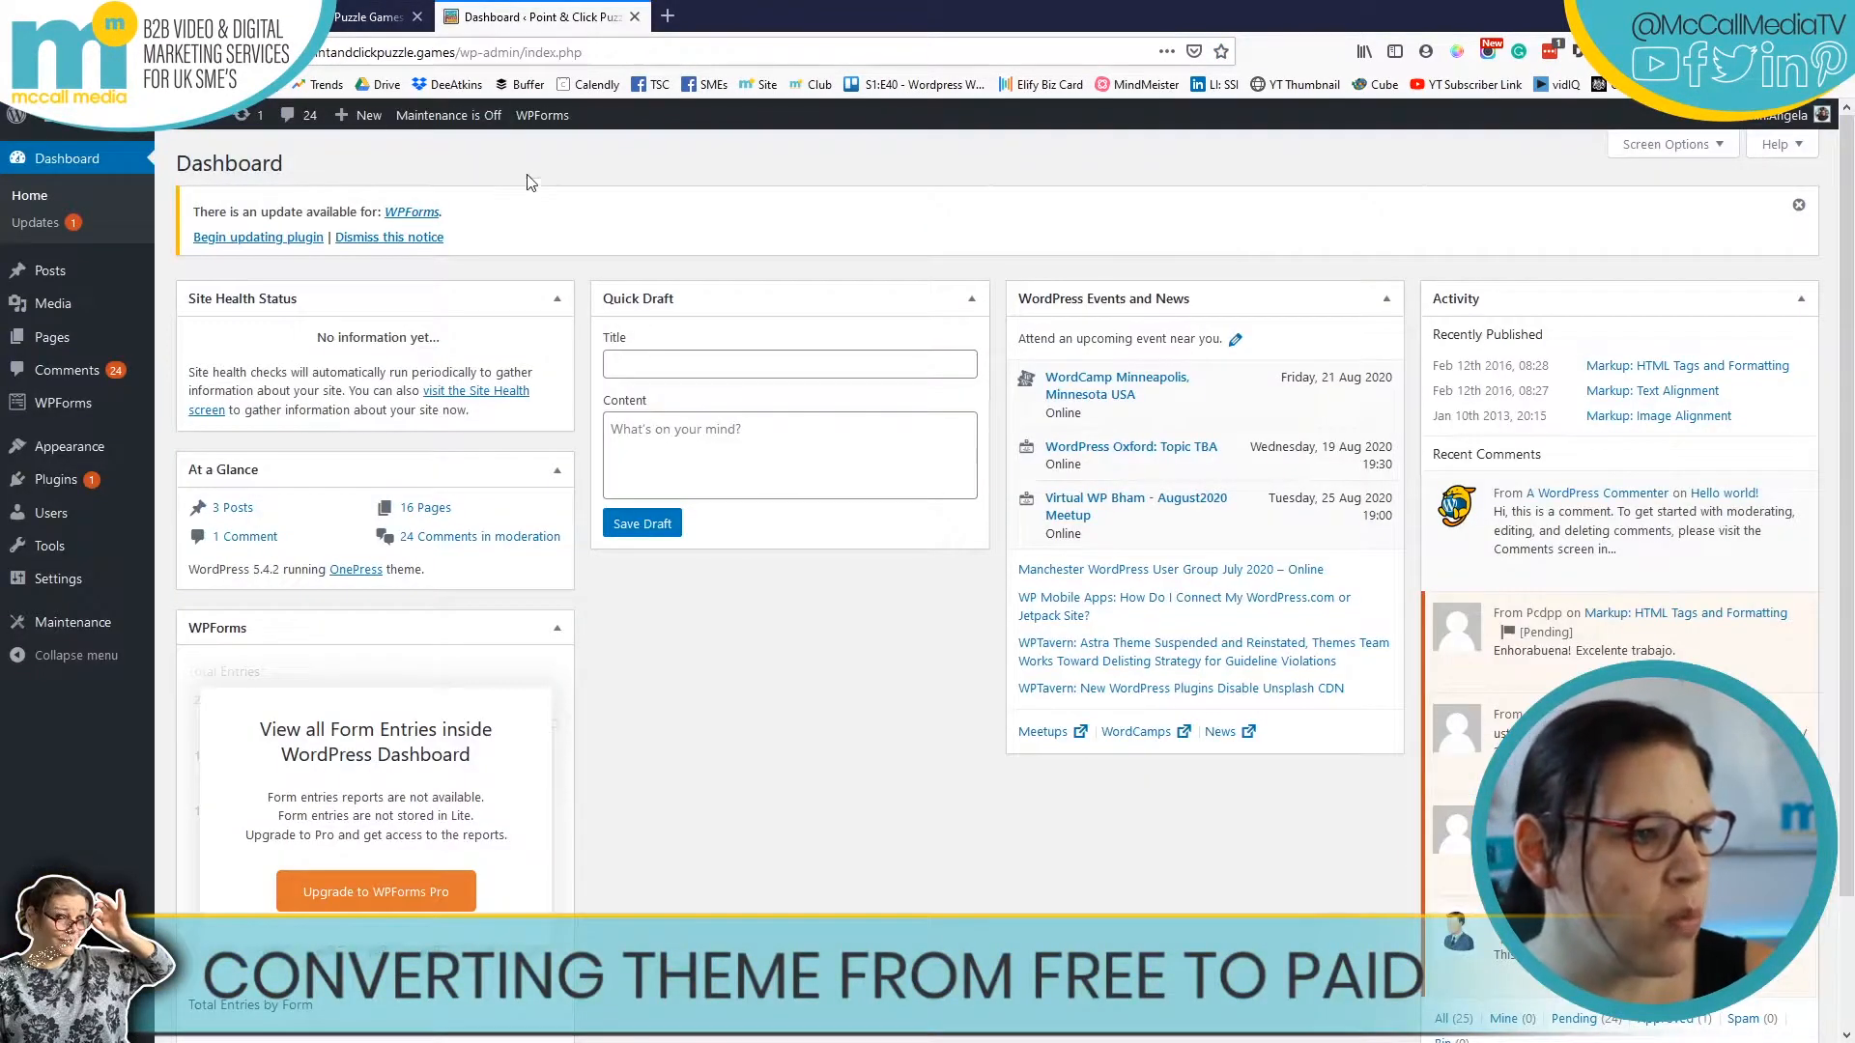
click(350, 11)
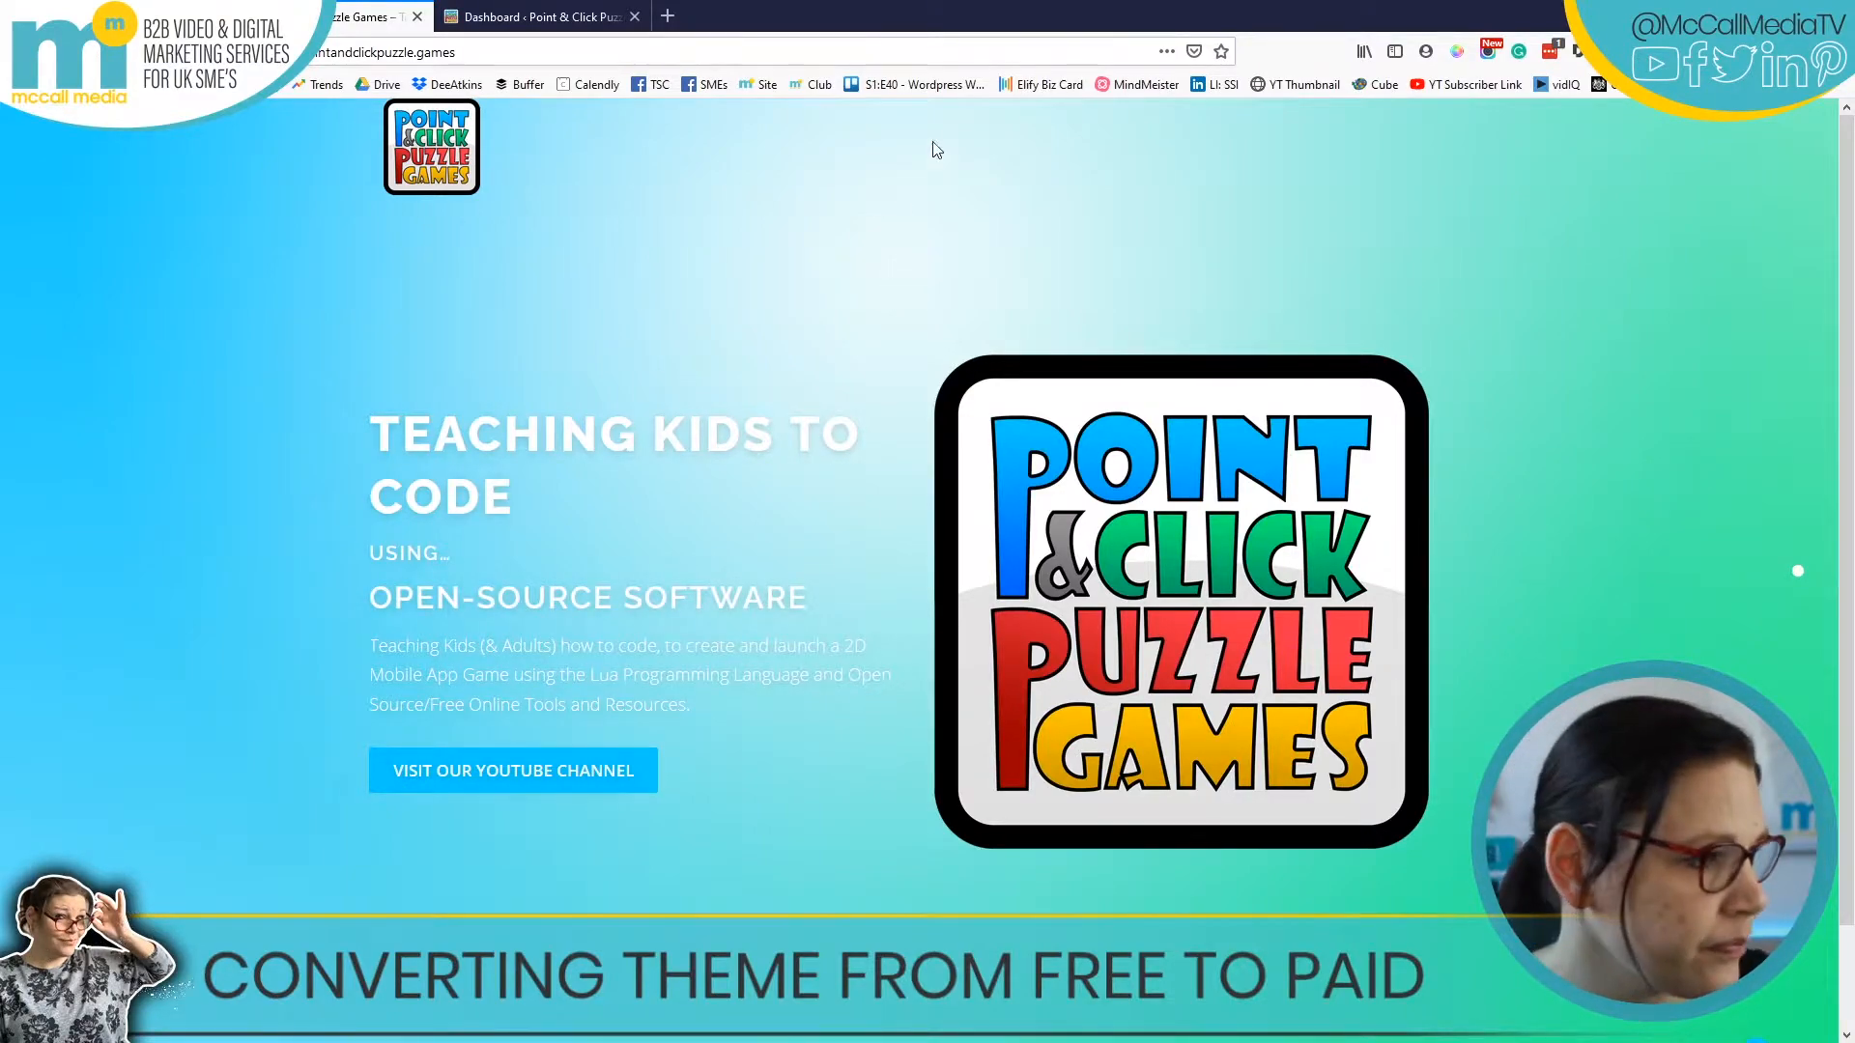
click(541, 16)
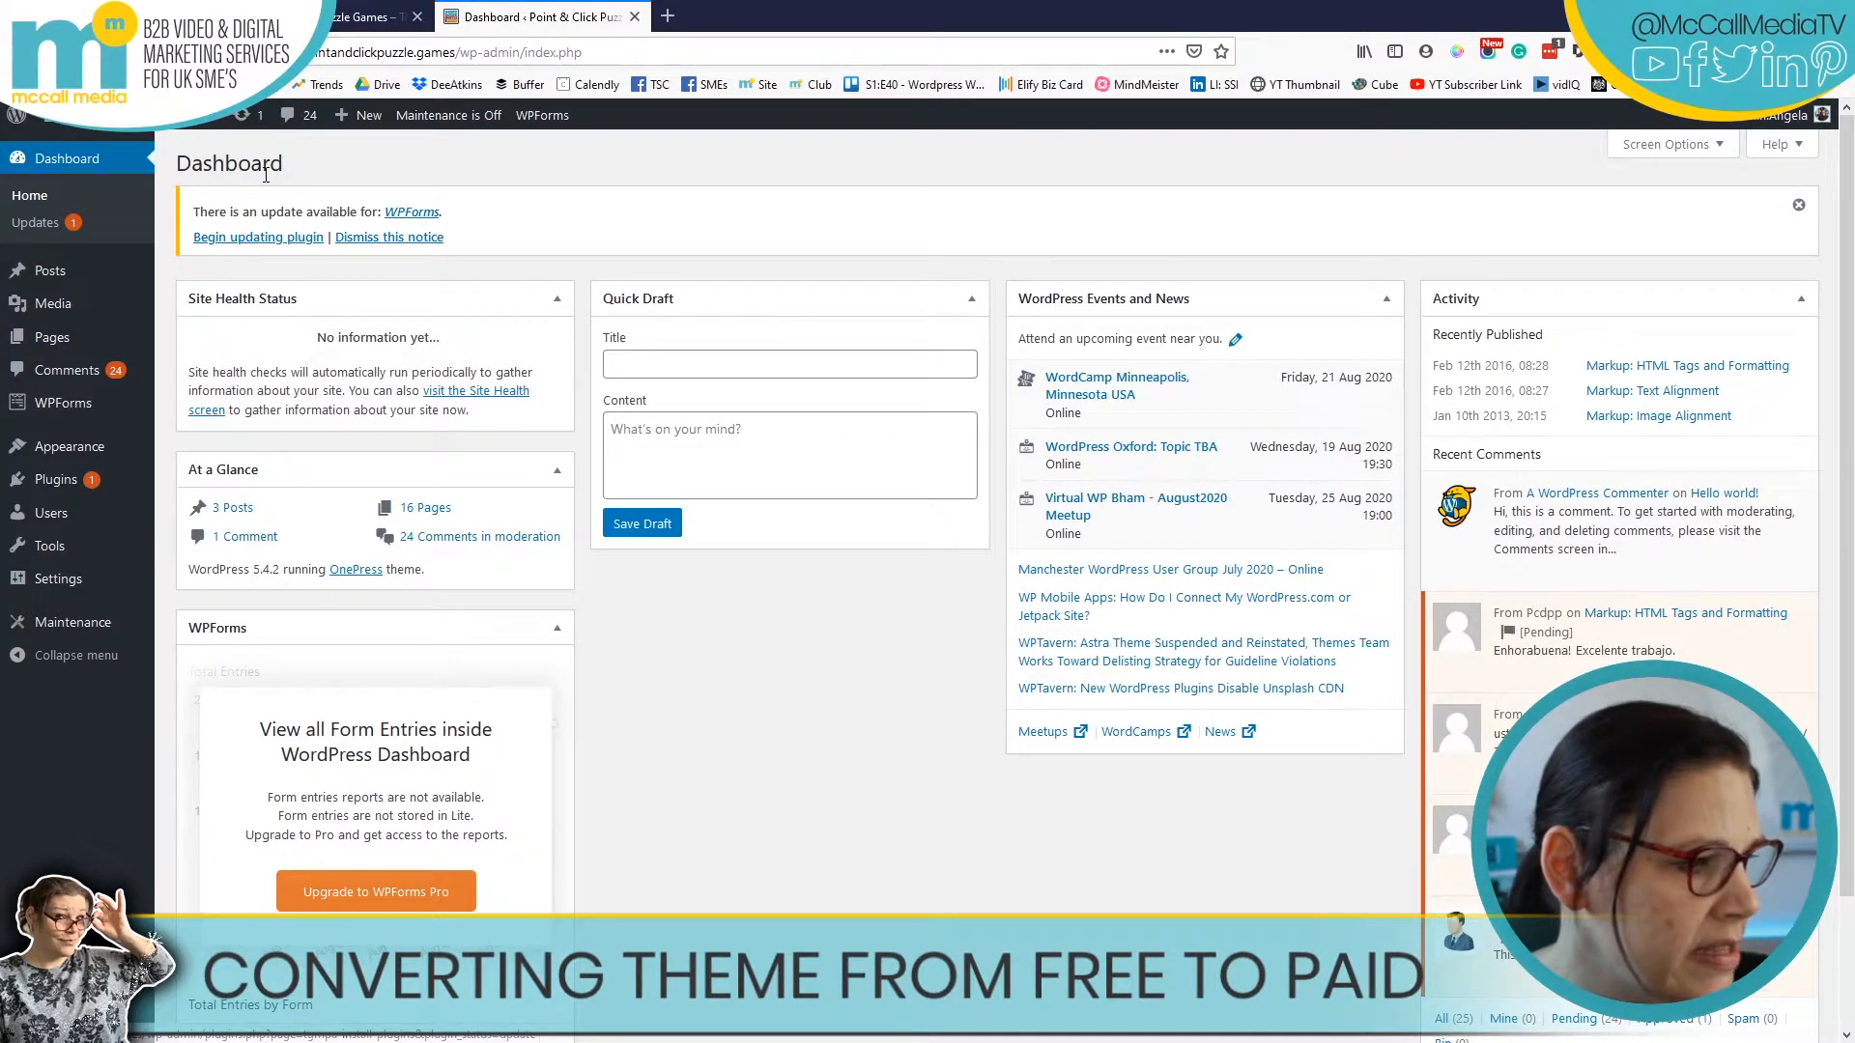
mouse_move(95, 456)
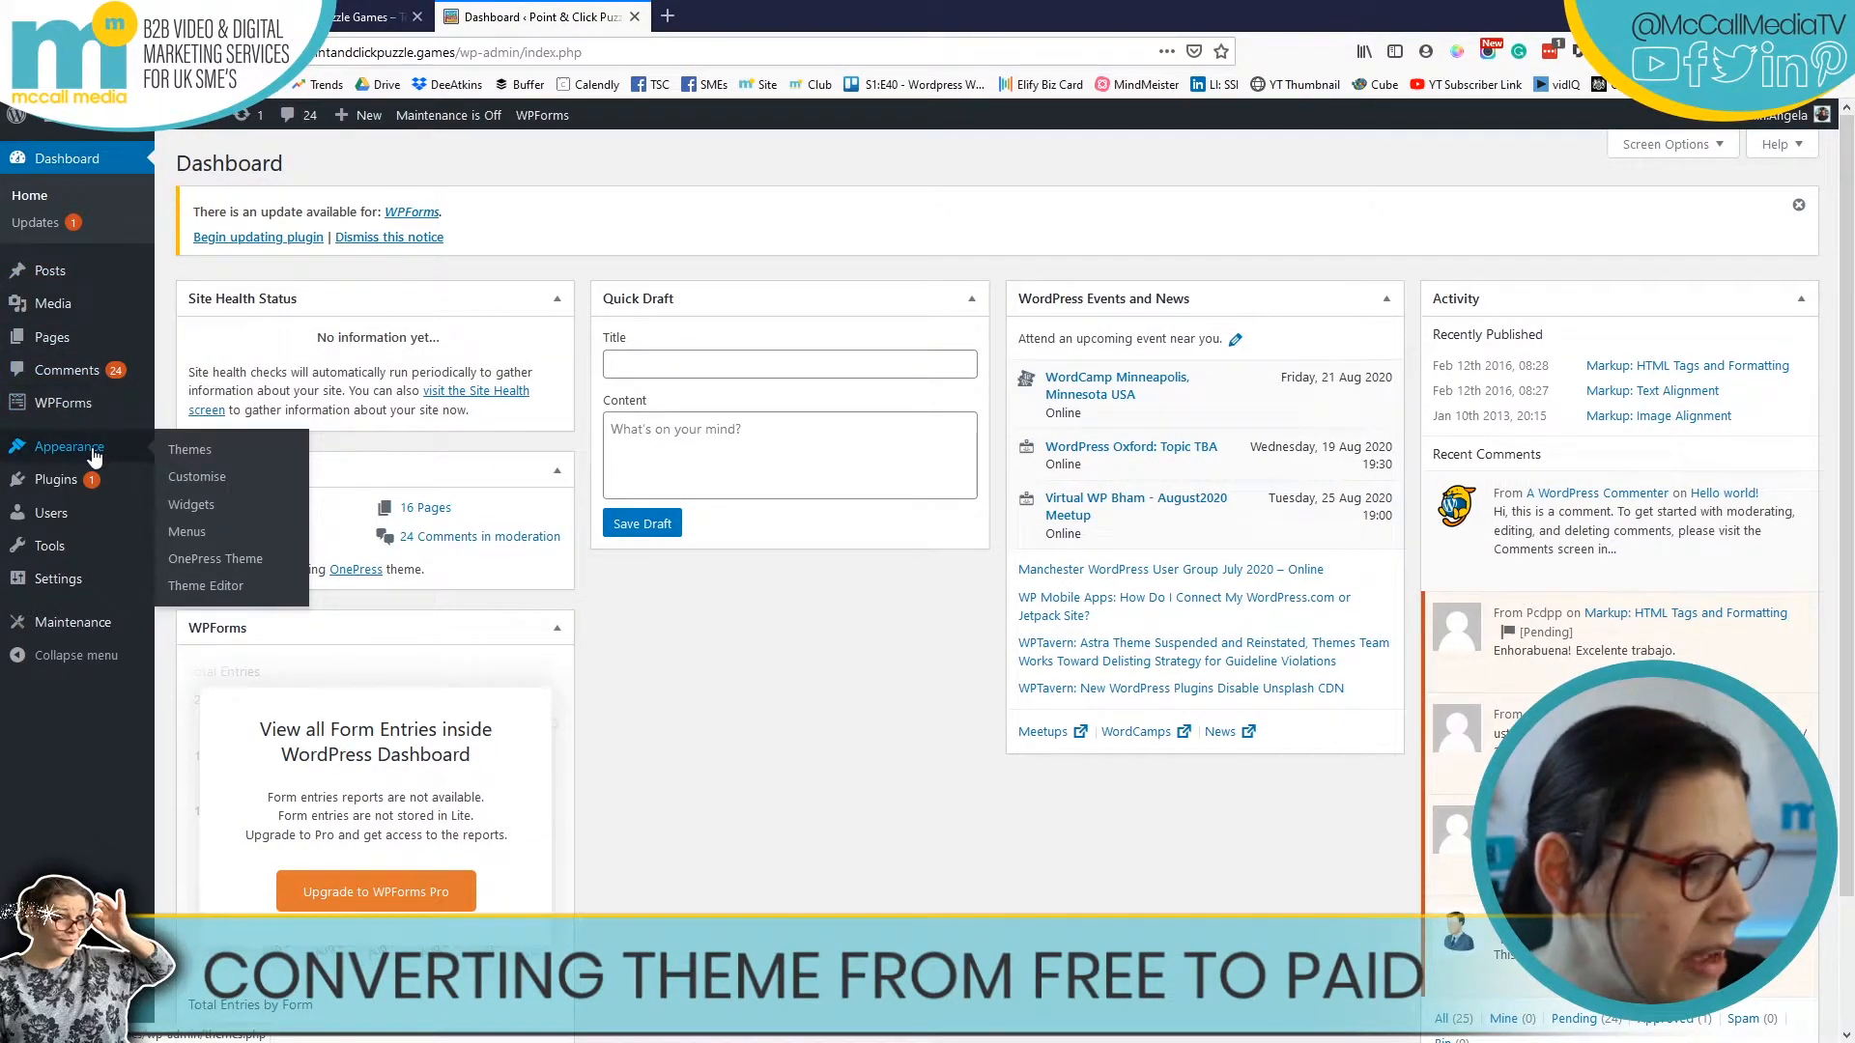
click(203, 450)
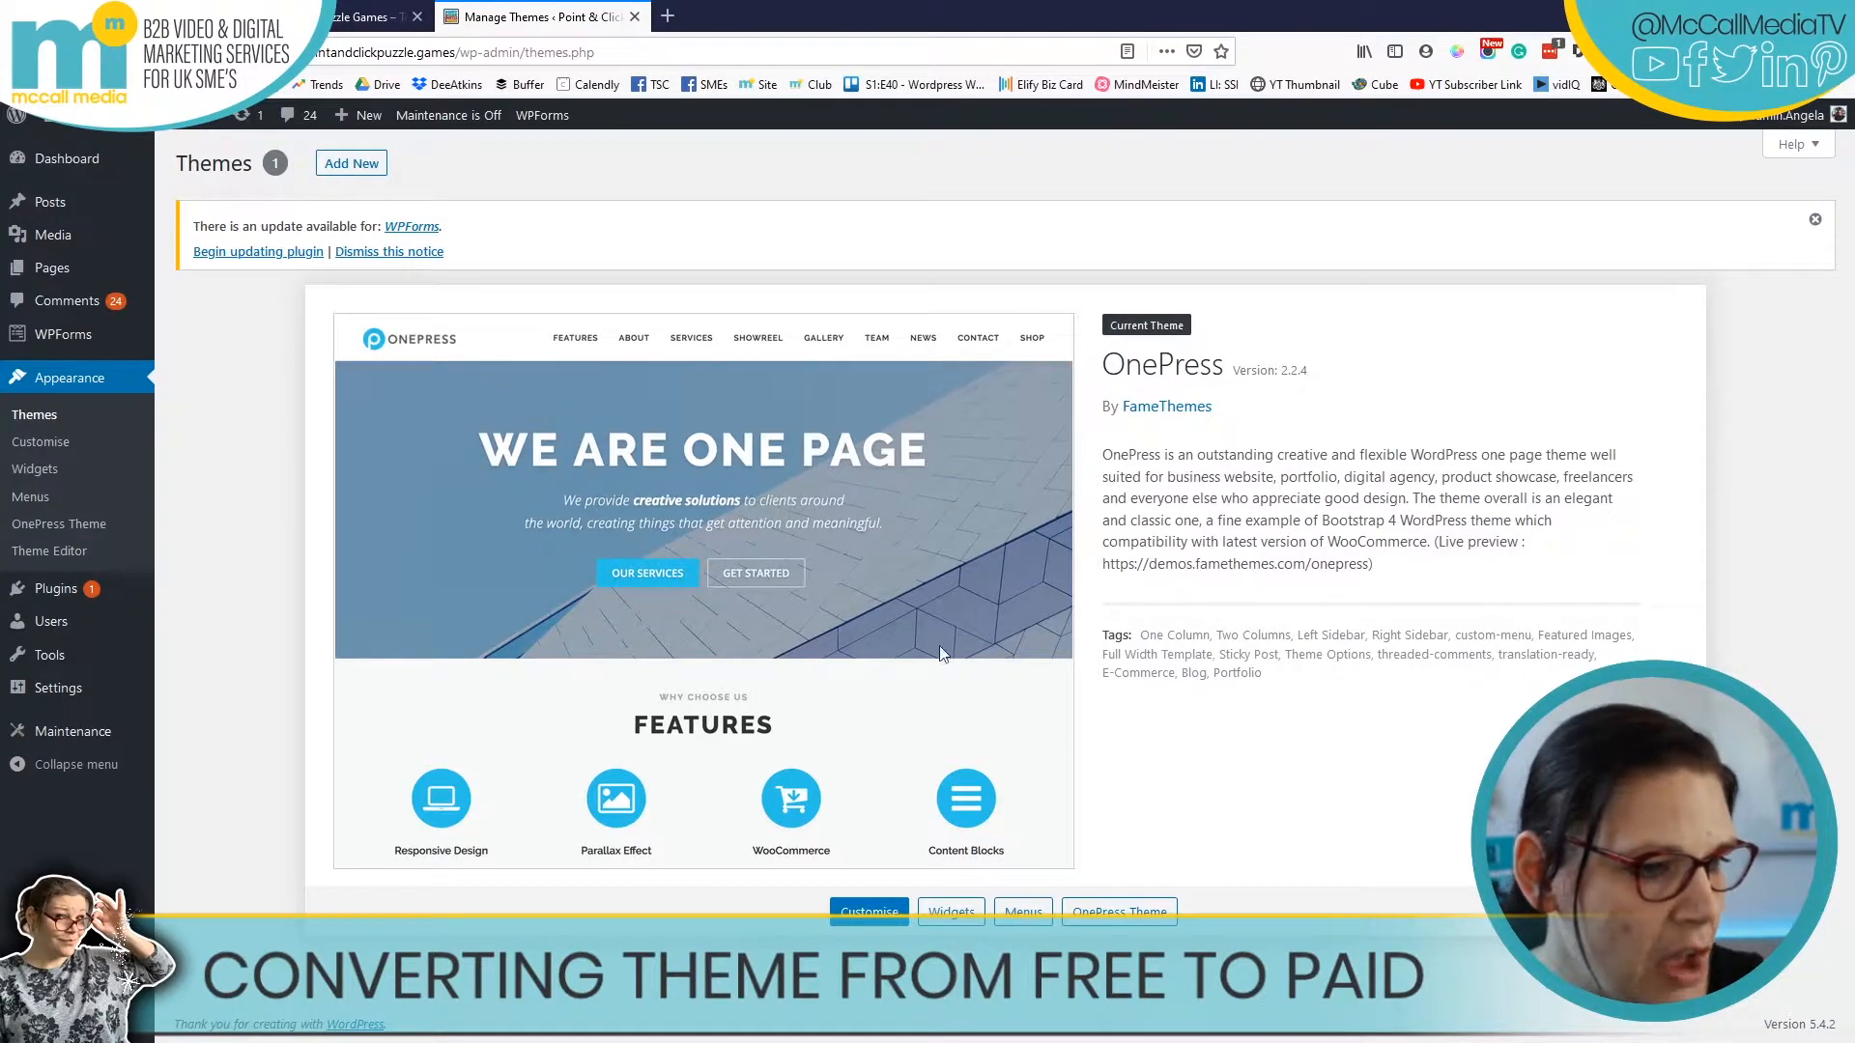
- Open the FameThemes website from the OnePress theme's author link in a new browser tab
right_click(1158, 413)
click(1217, 425)
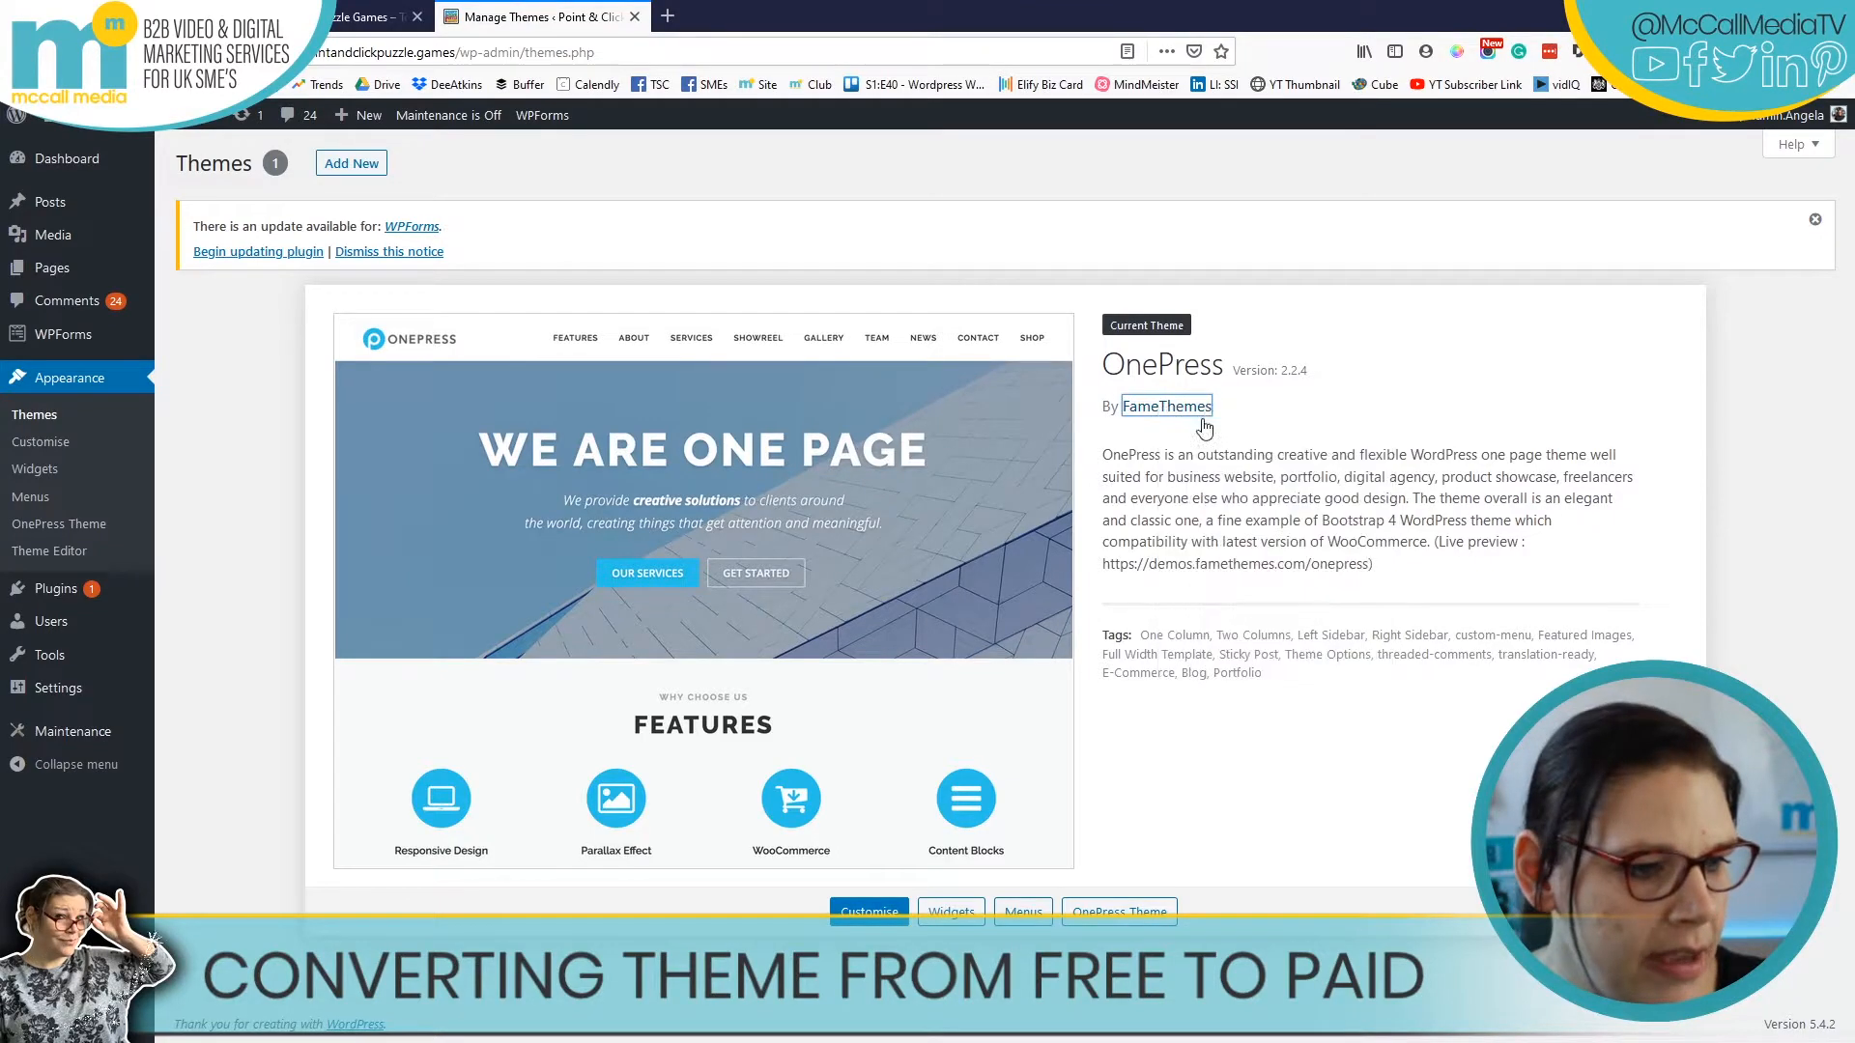
click(736, 21)
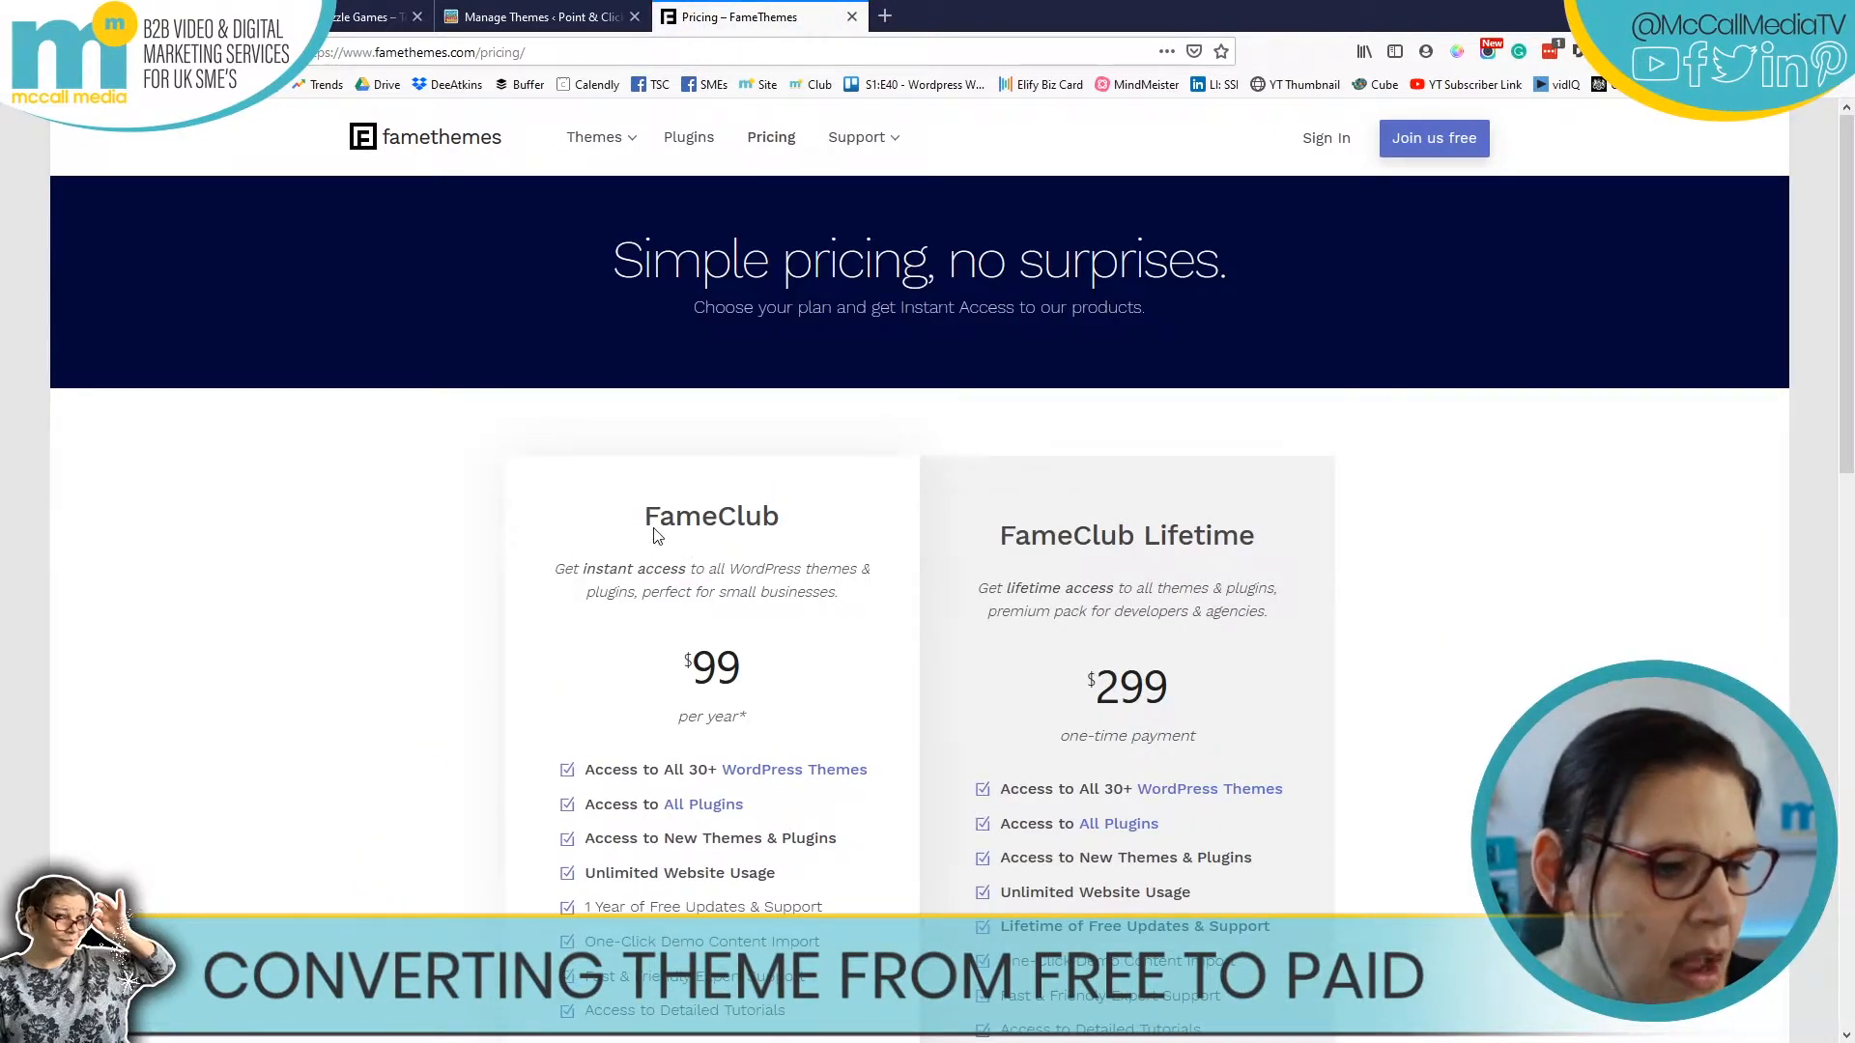
- Compare the features and prices of the FameClub and FameClub Lifetime plans on the pricing page
drag(1071, 549, 1408, 580)
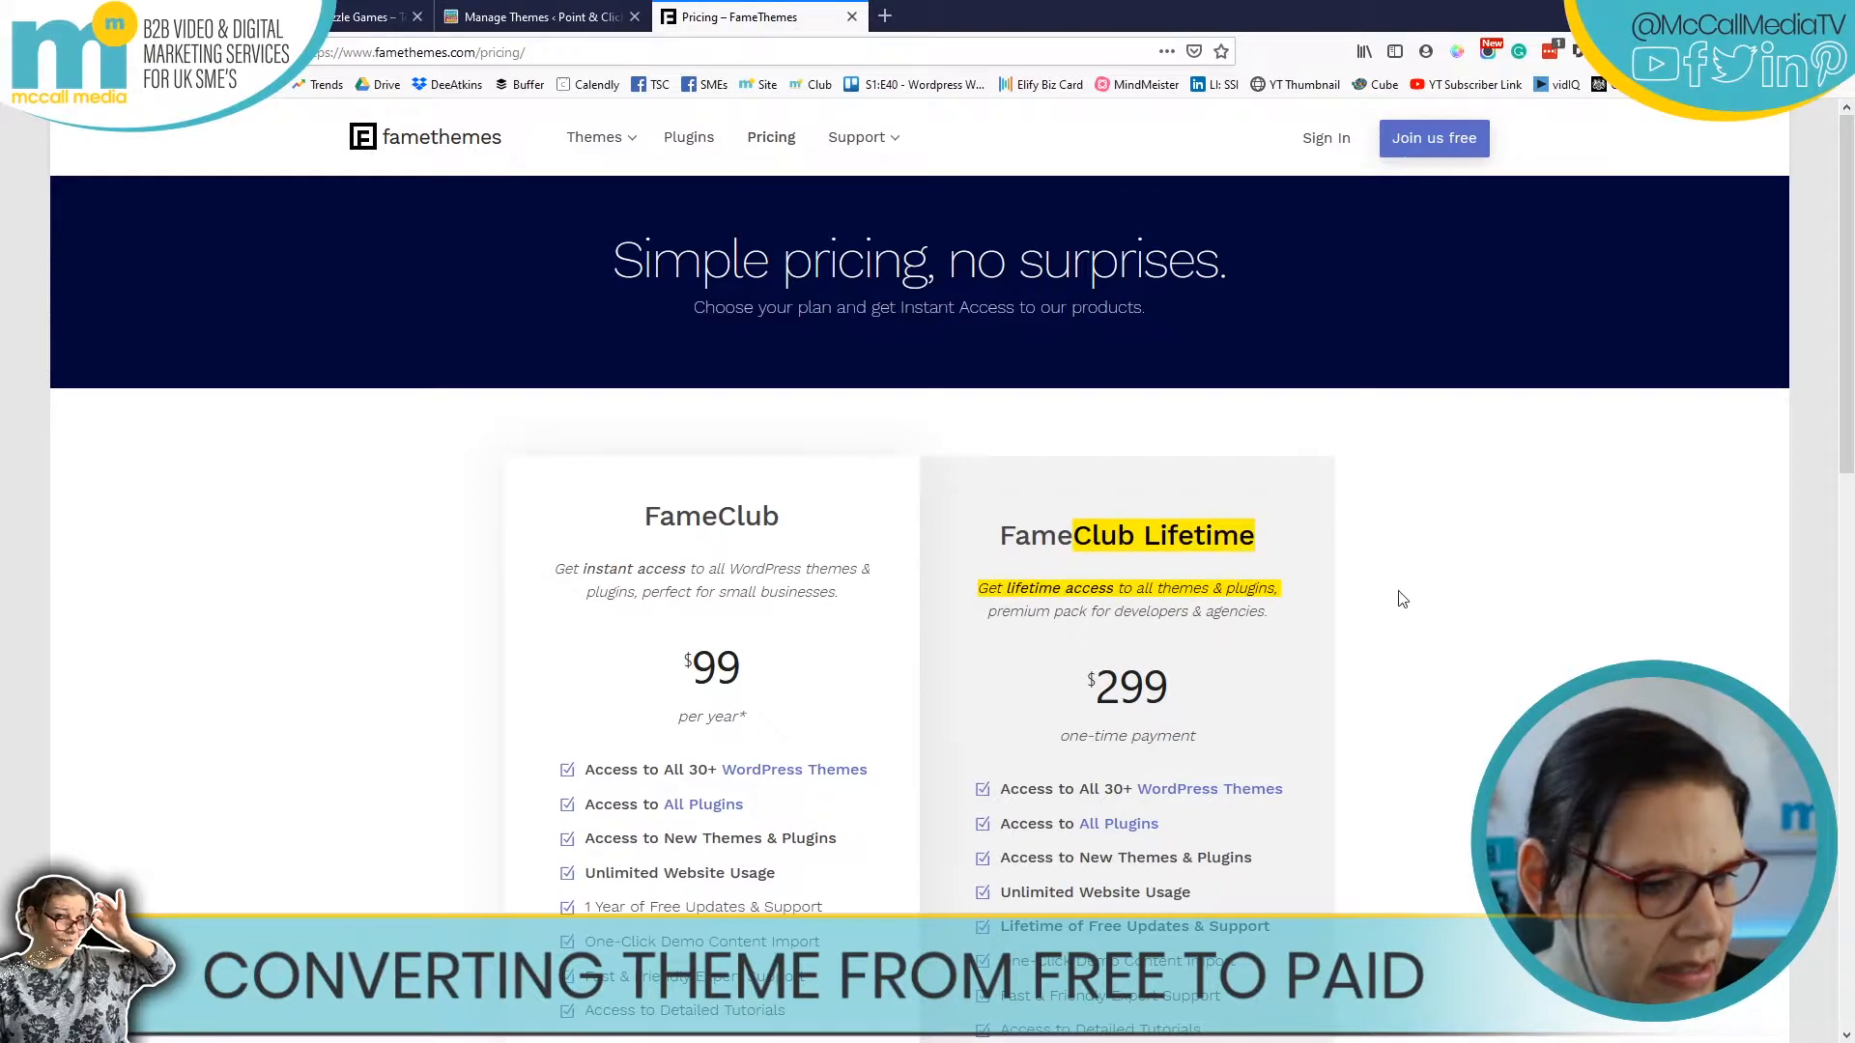
scroll(1354, 633, down, 3)
scroll(1261, 625, up, 3)
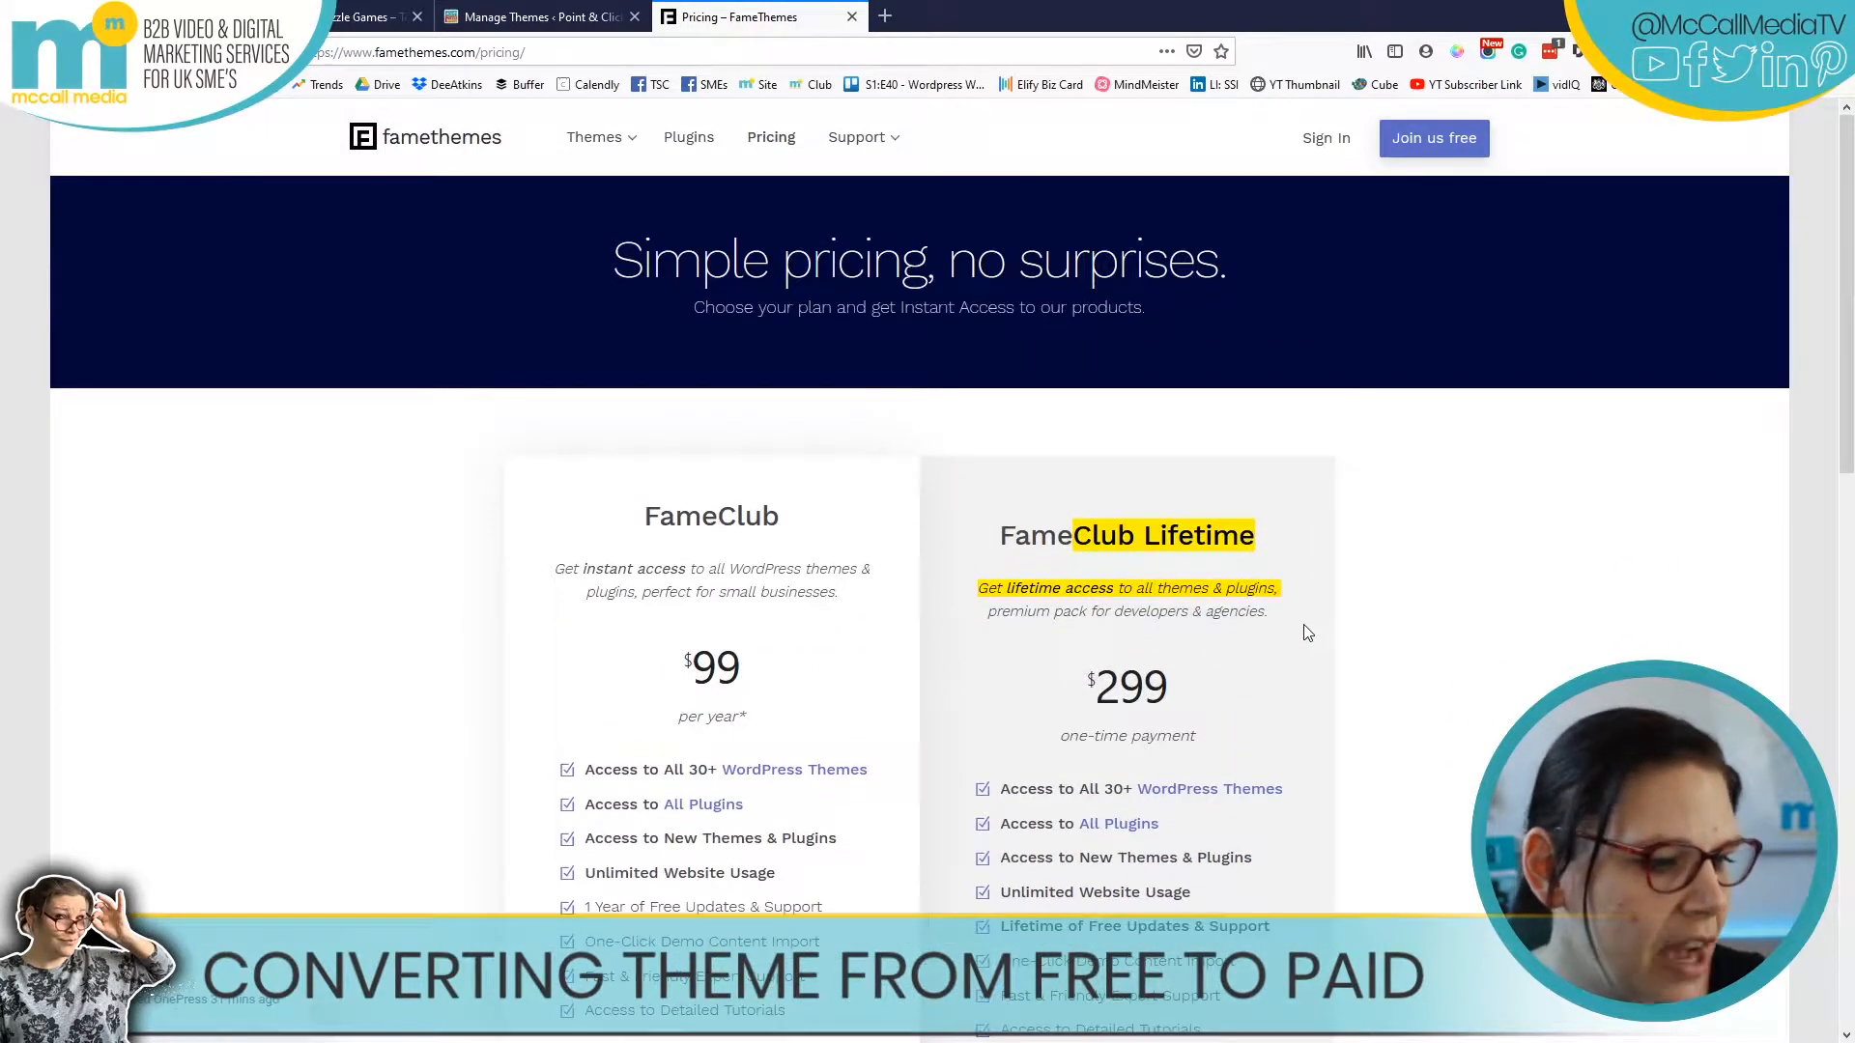
scroll(1307, 636, down, 3)
scroll(1305, 635, down, 3)
scroll(1305, 636, up, 5)
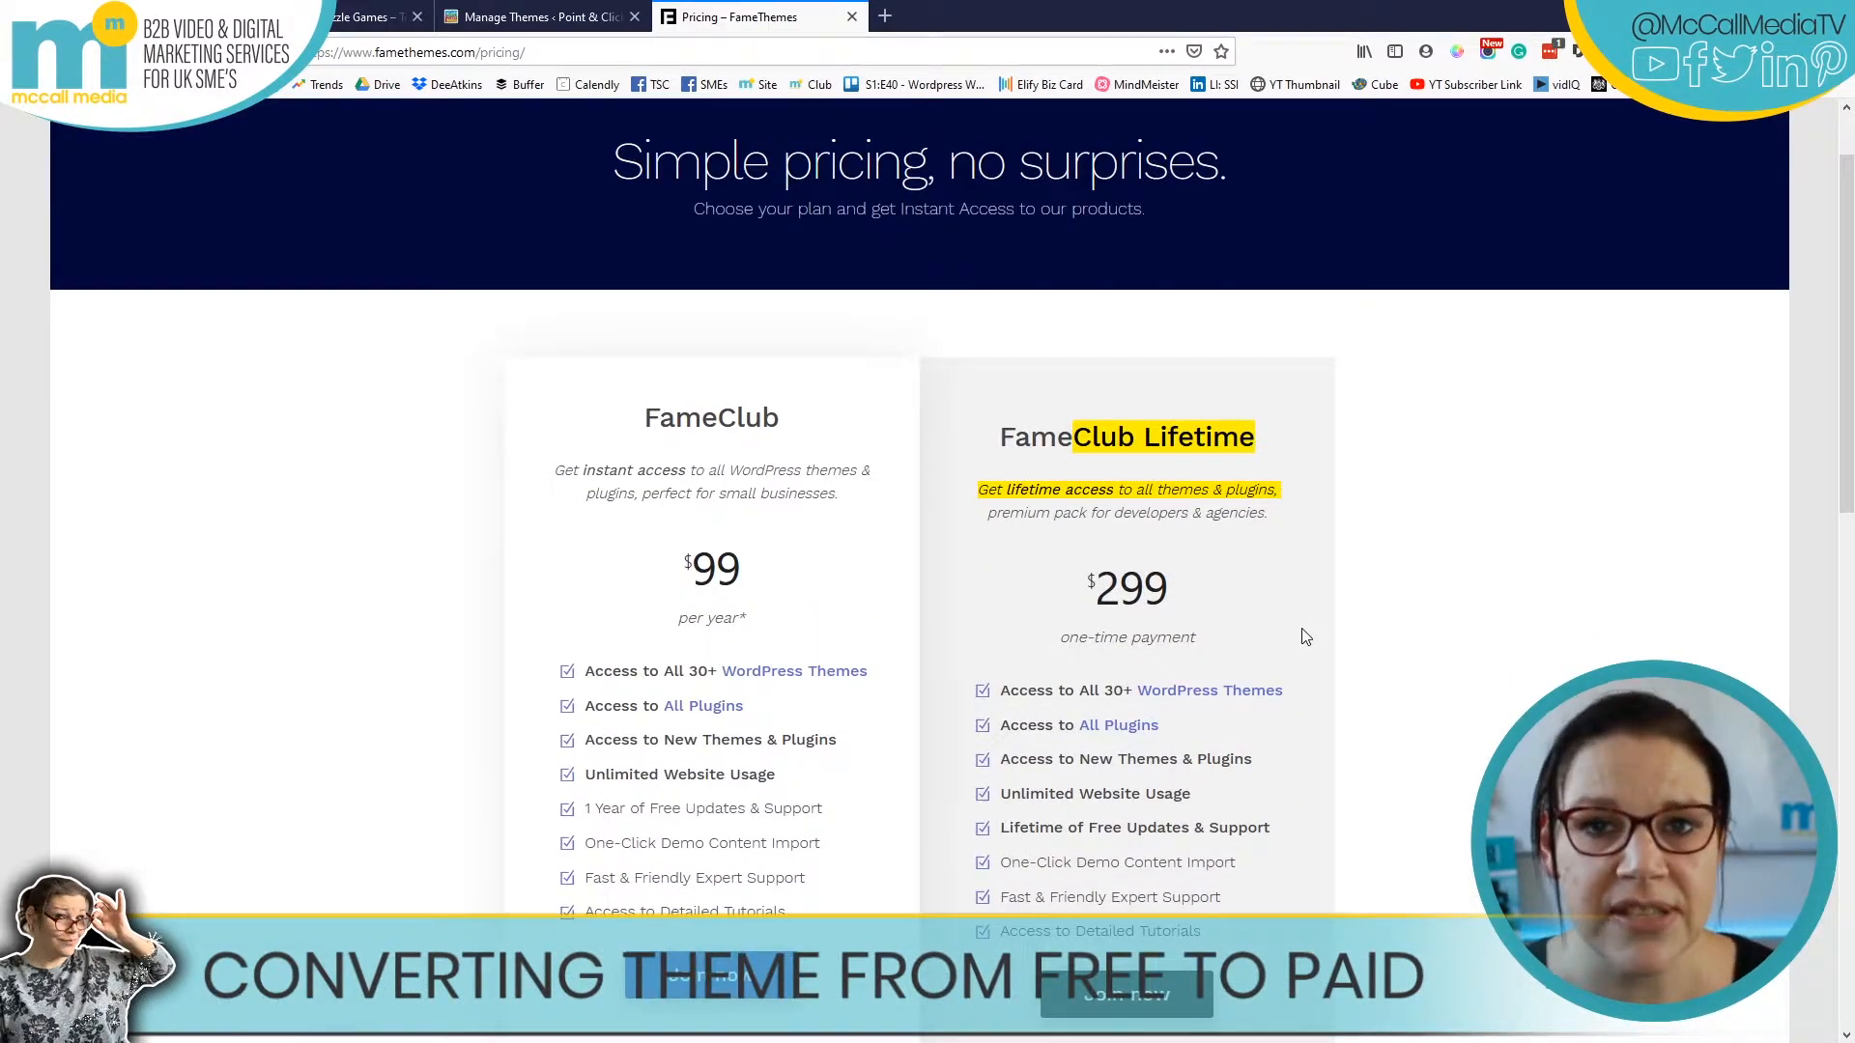
scroll(850, 249, up, 1)
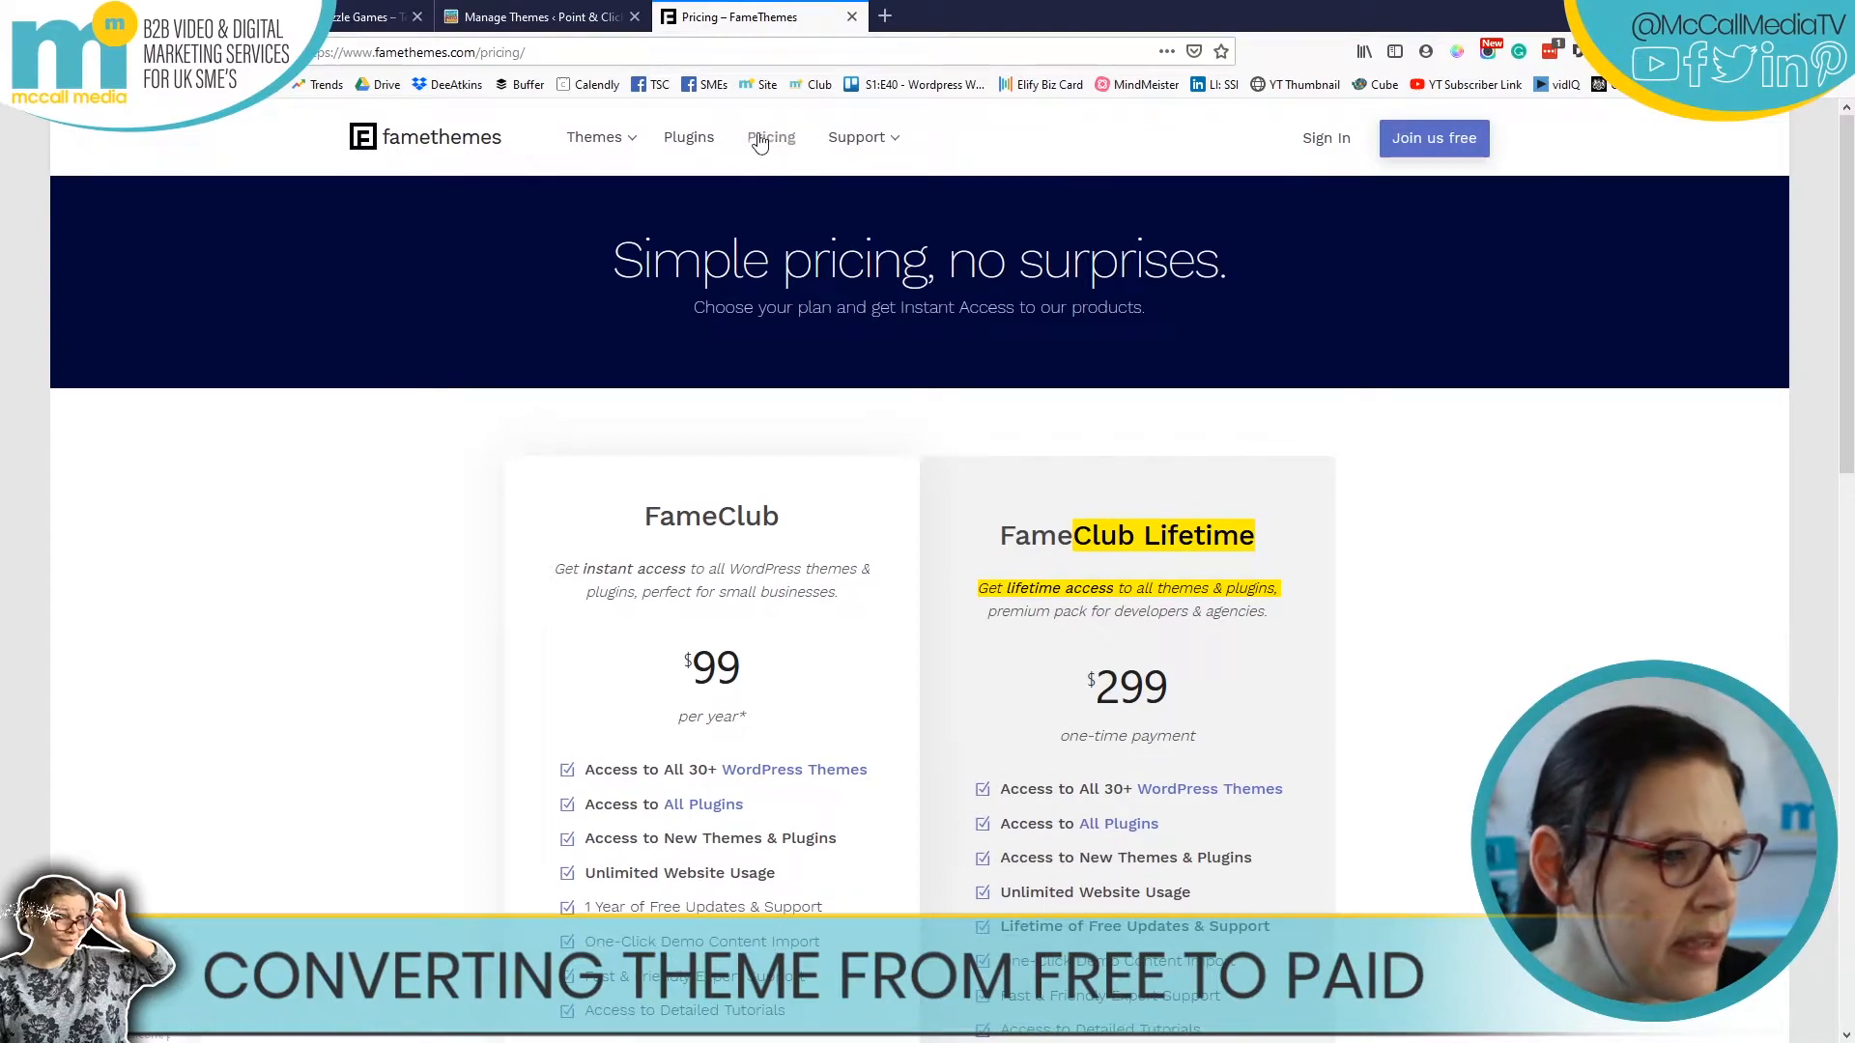
- Open the OnePress Plus Addon product page and check its price and purchase option
mouse_move(616, 143)
click(610, 237)
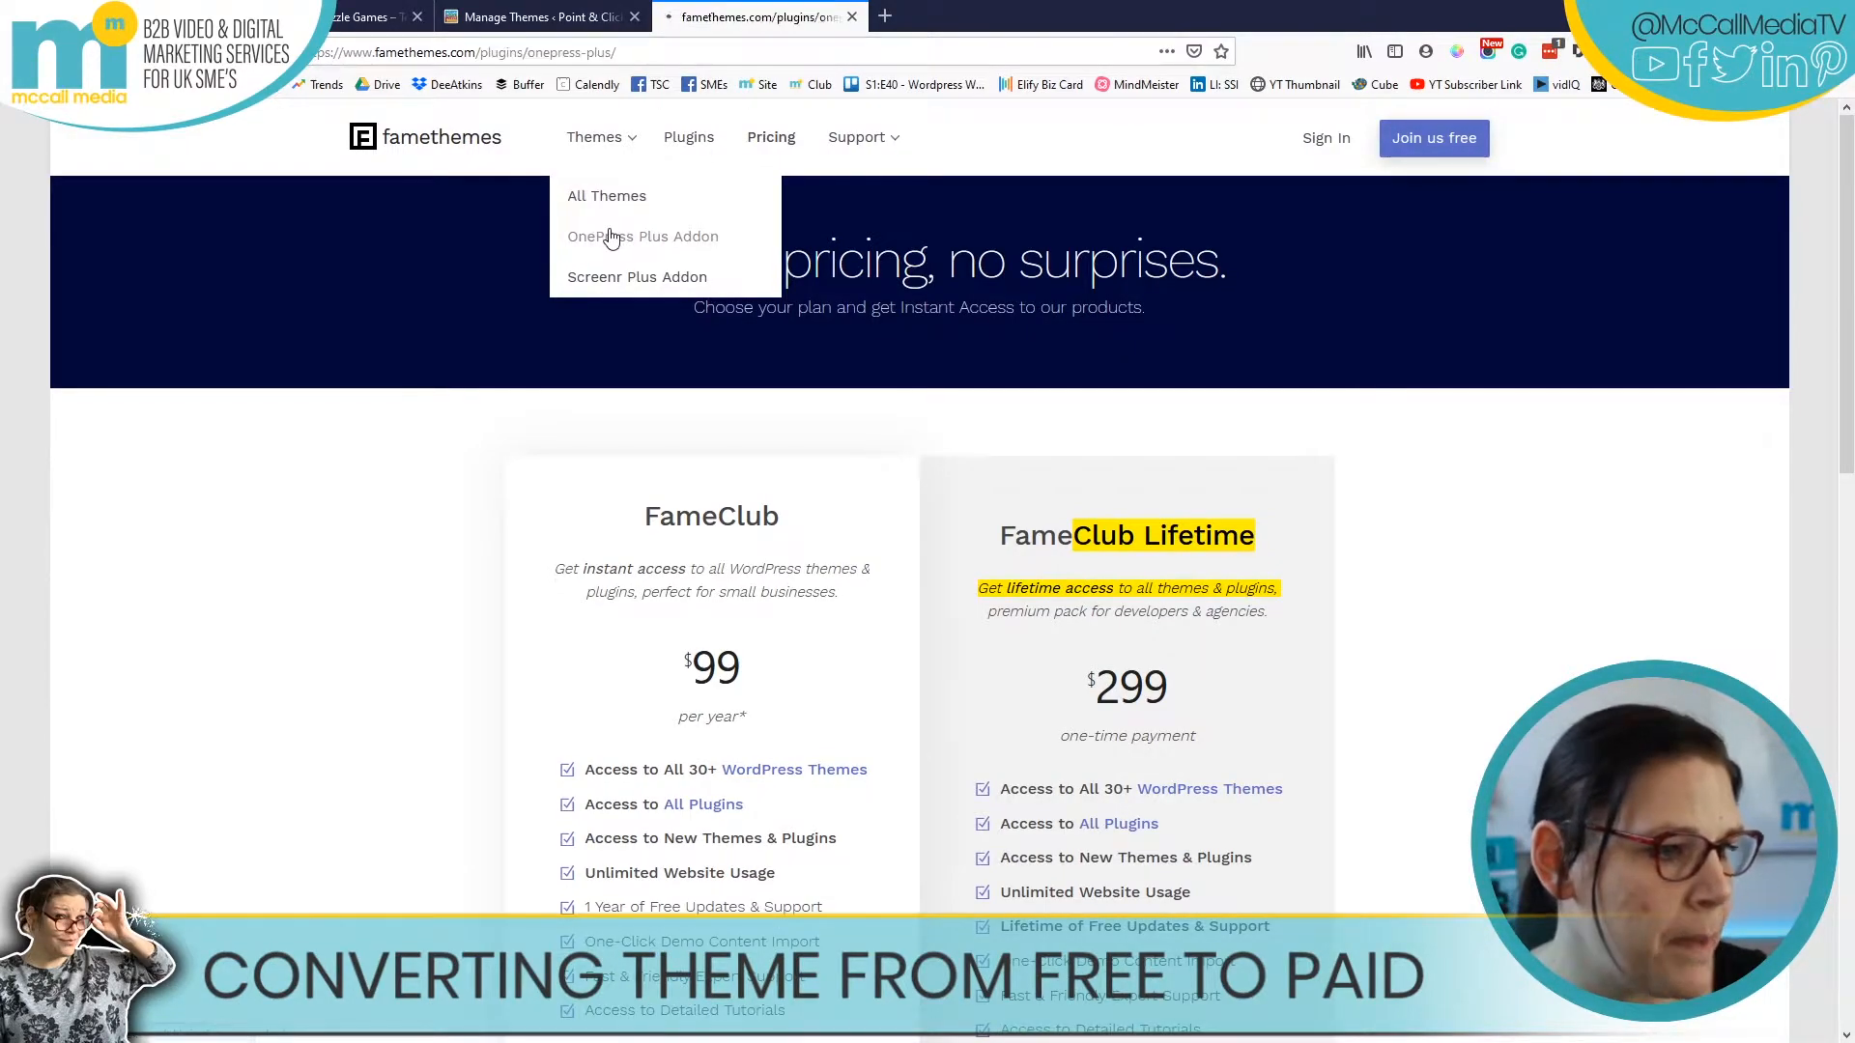
drag(346, 337, 698, 343)
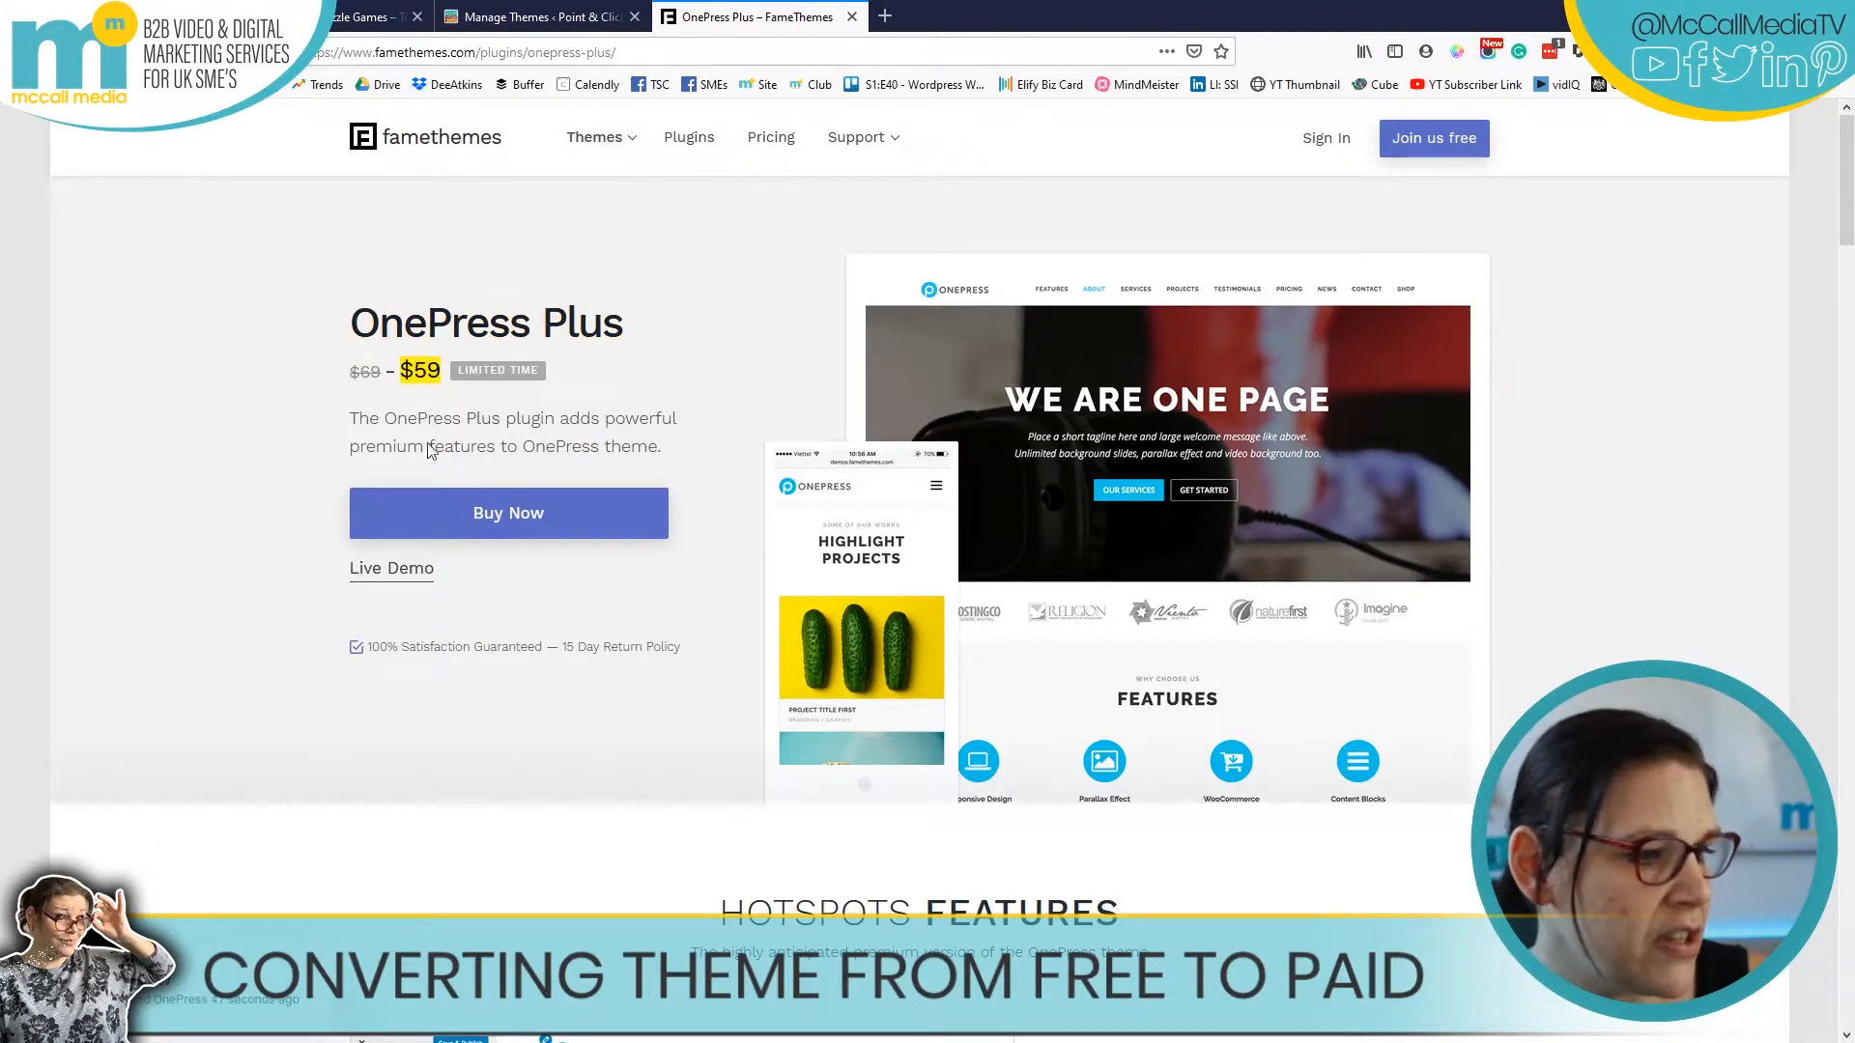
click(512, 517)
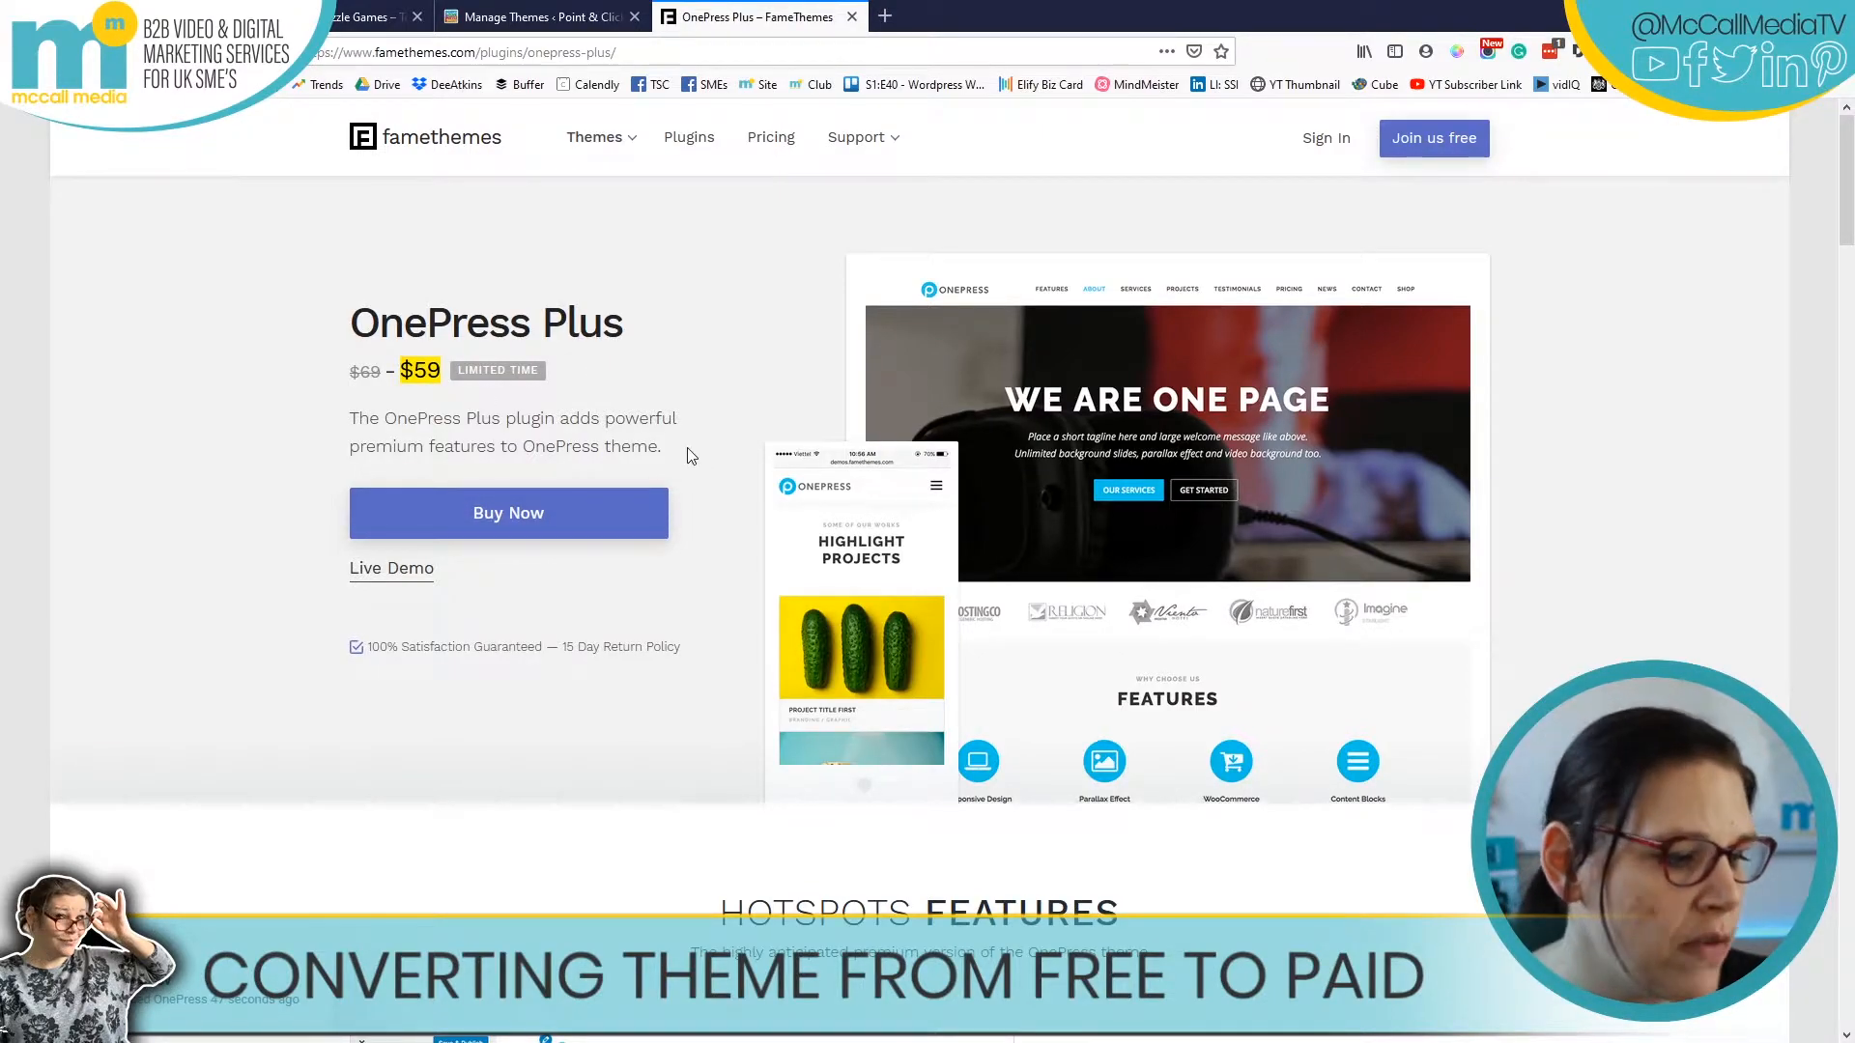
- Sign in to the FameThemes account and download the OnePress Plus plugin file onepress-plus-v2.2.2.zip
click(1325, 145)
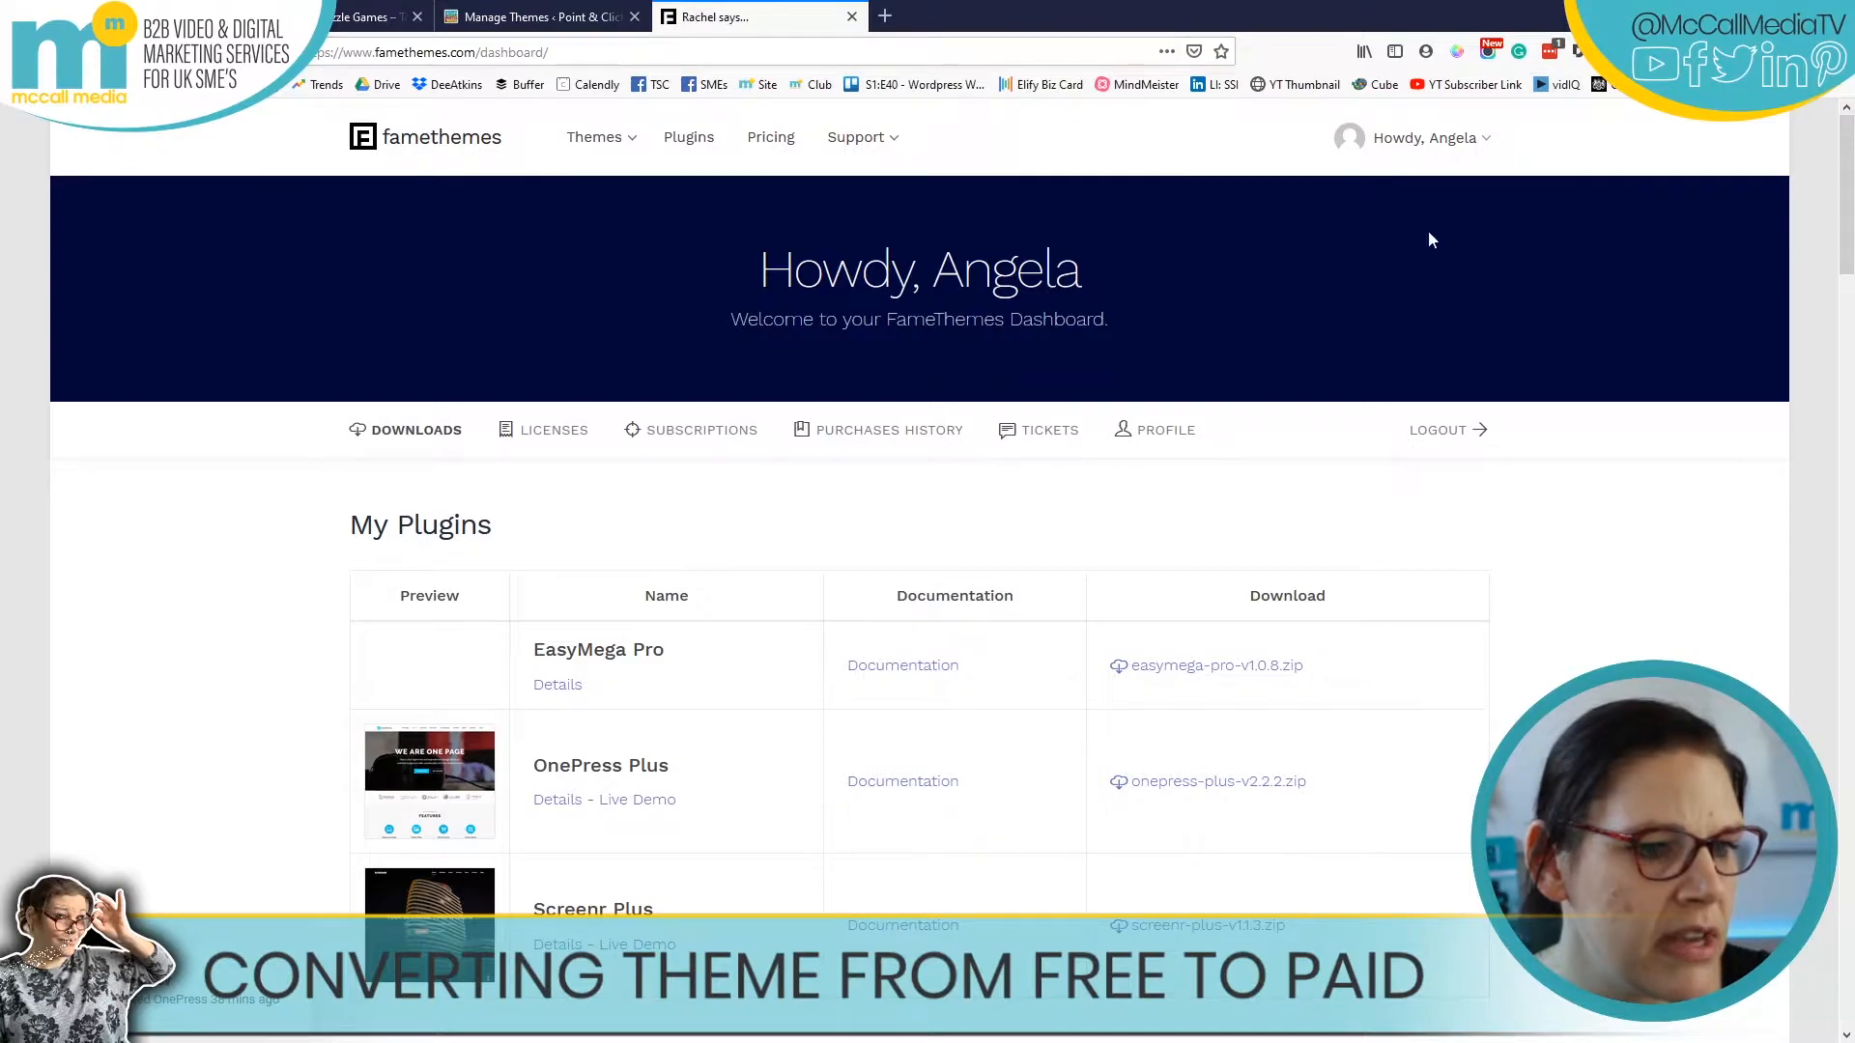
scroll(558, 353, down, 2)
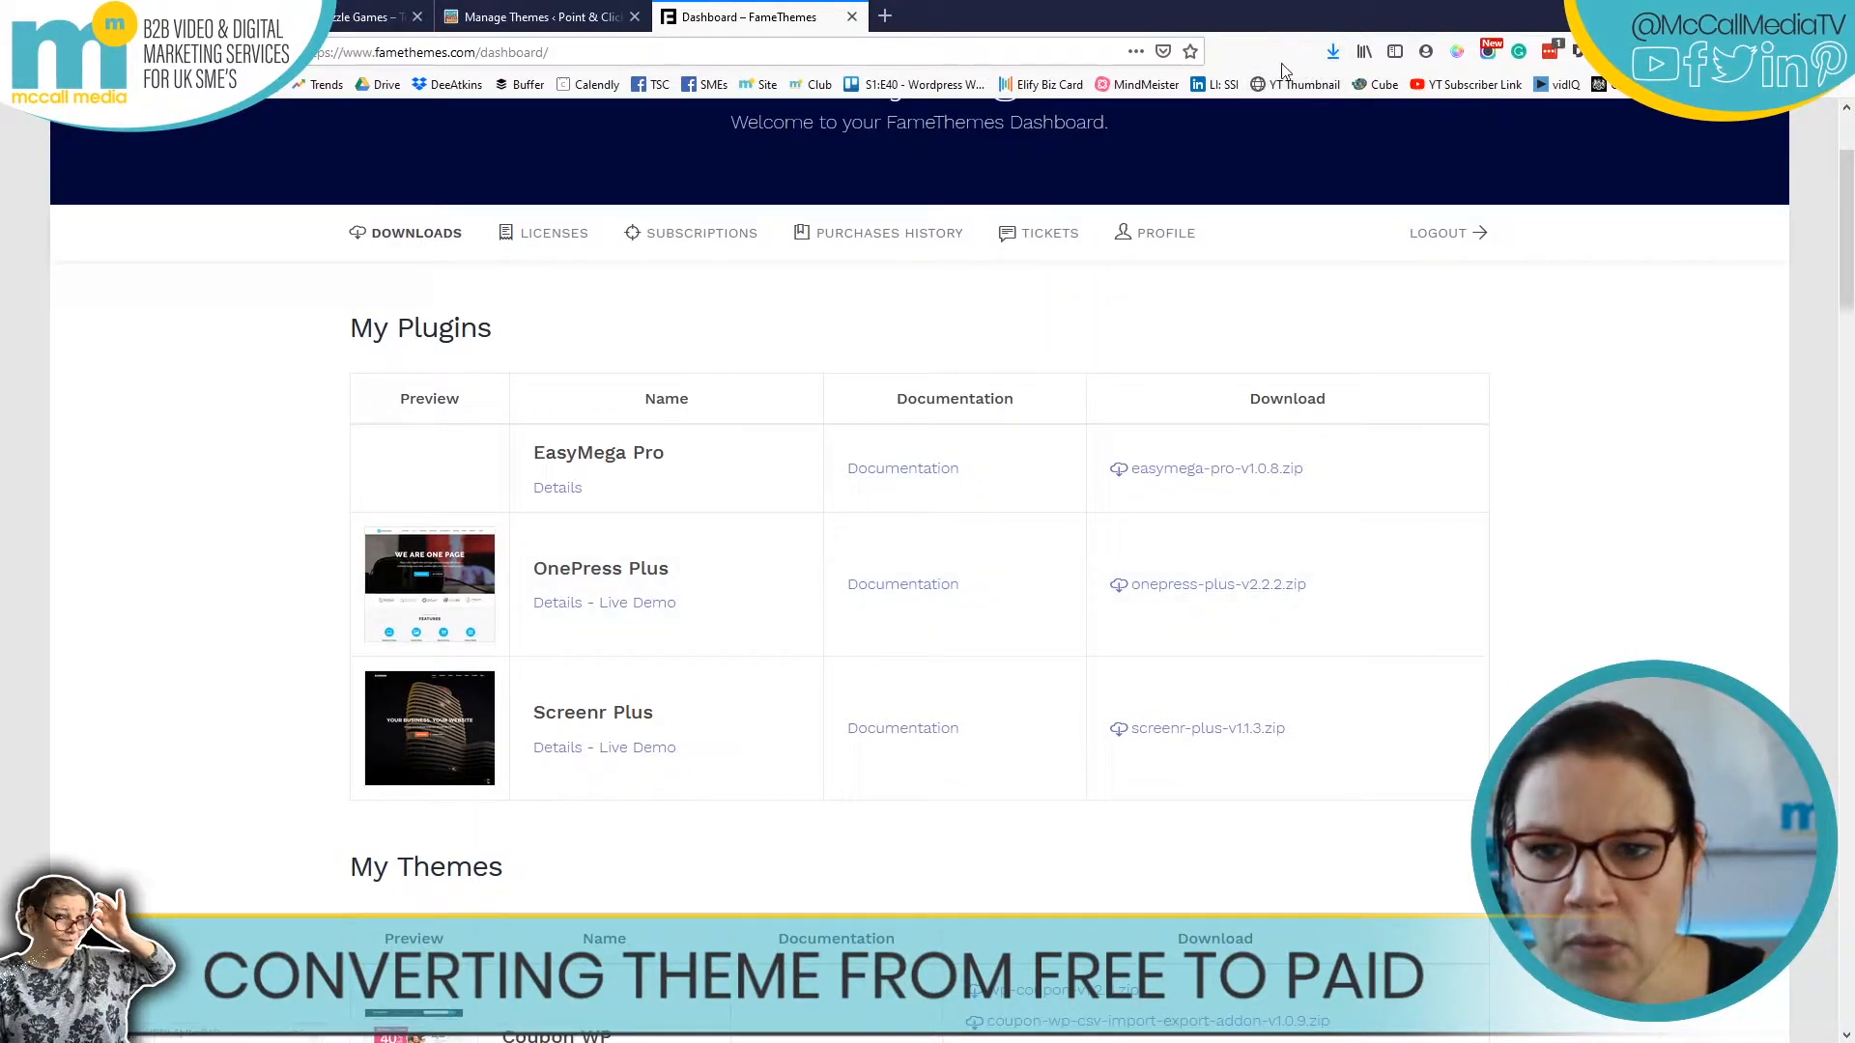
- Show the downloaded onepress-plus-v2.2.2.zip in File Explorer and open the Downloads folder from Quick access
click(1333, 55)
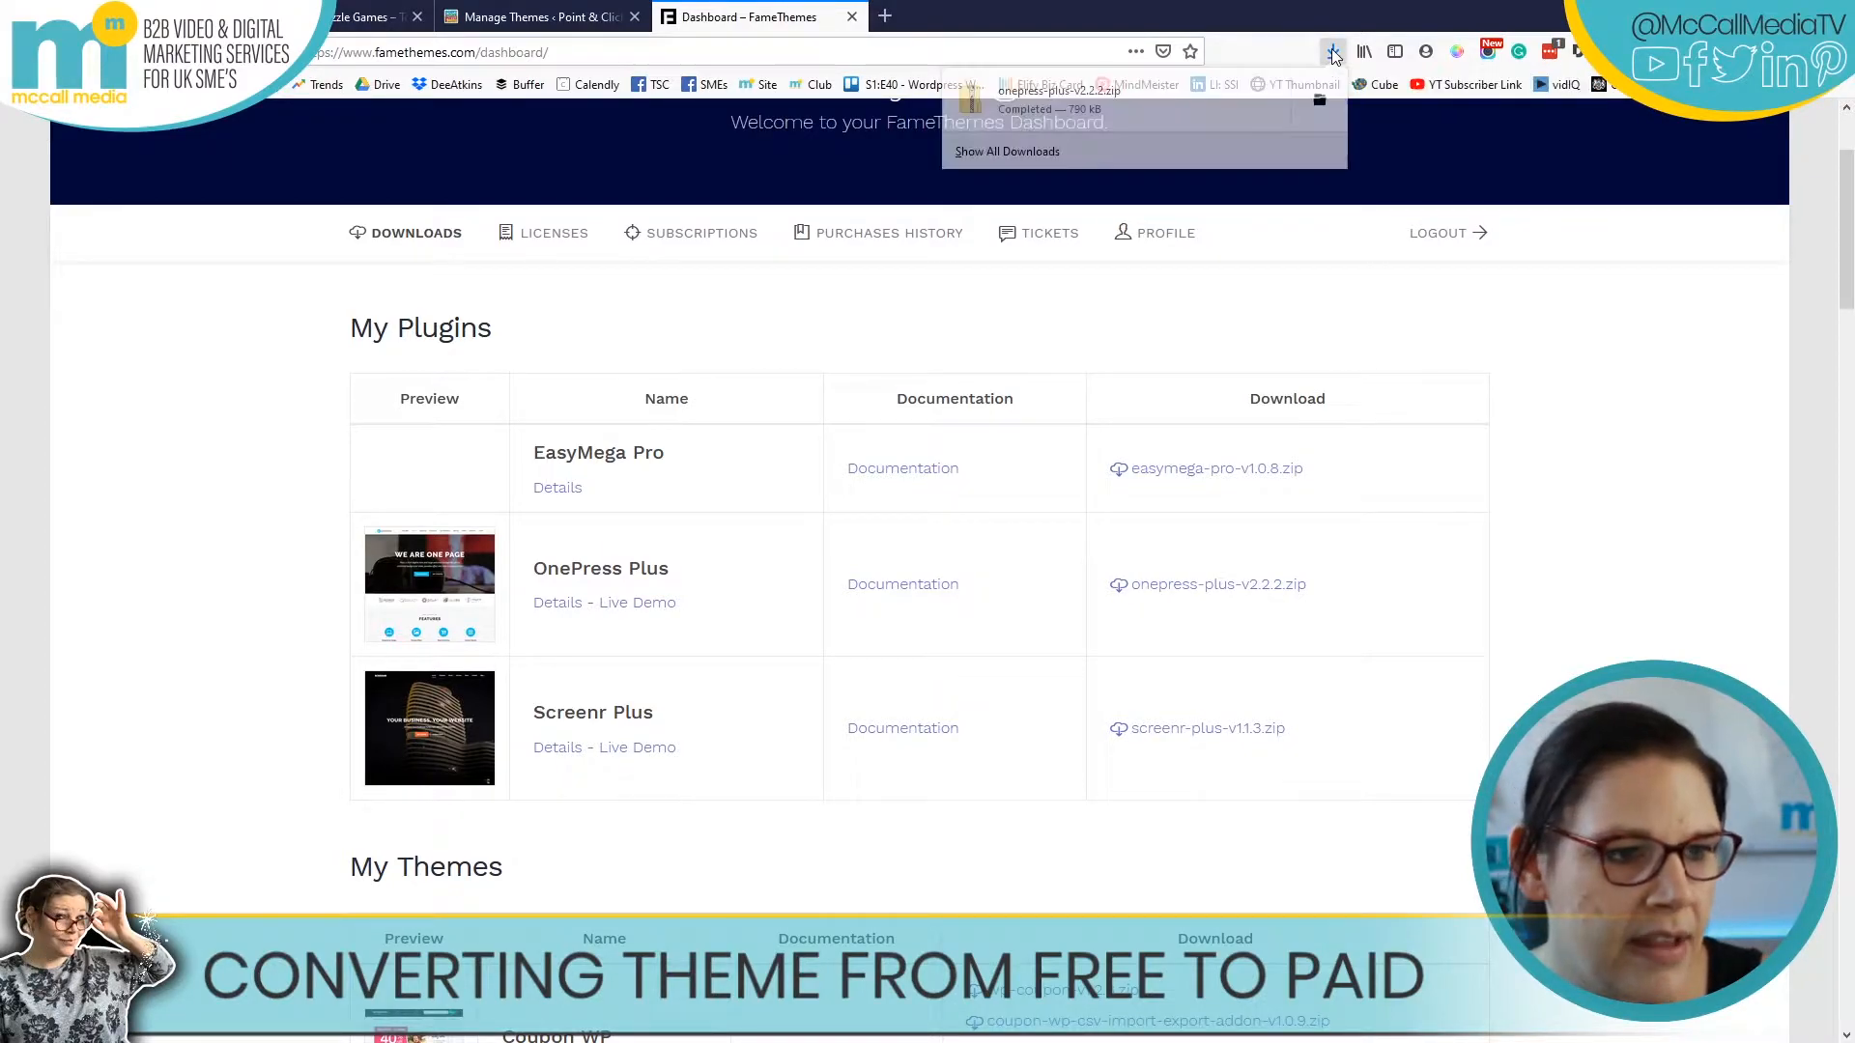
click(1335, 103)
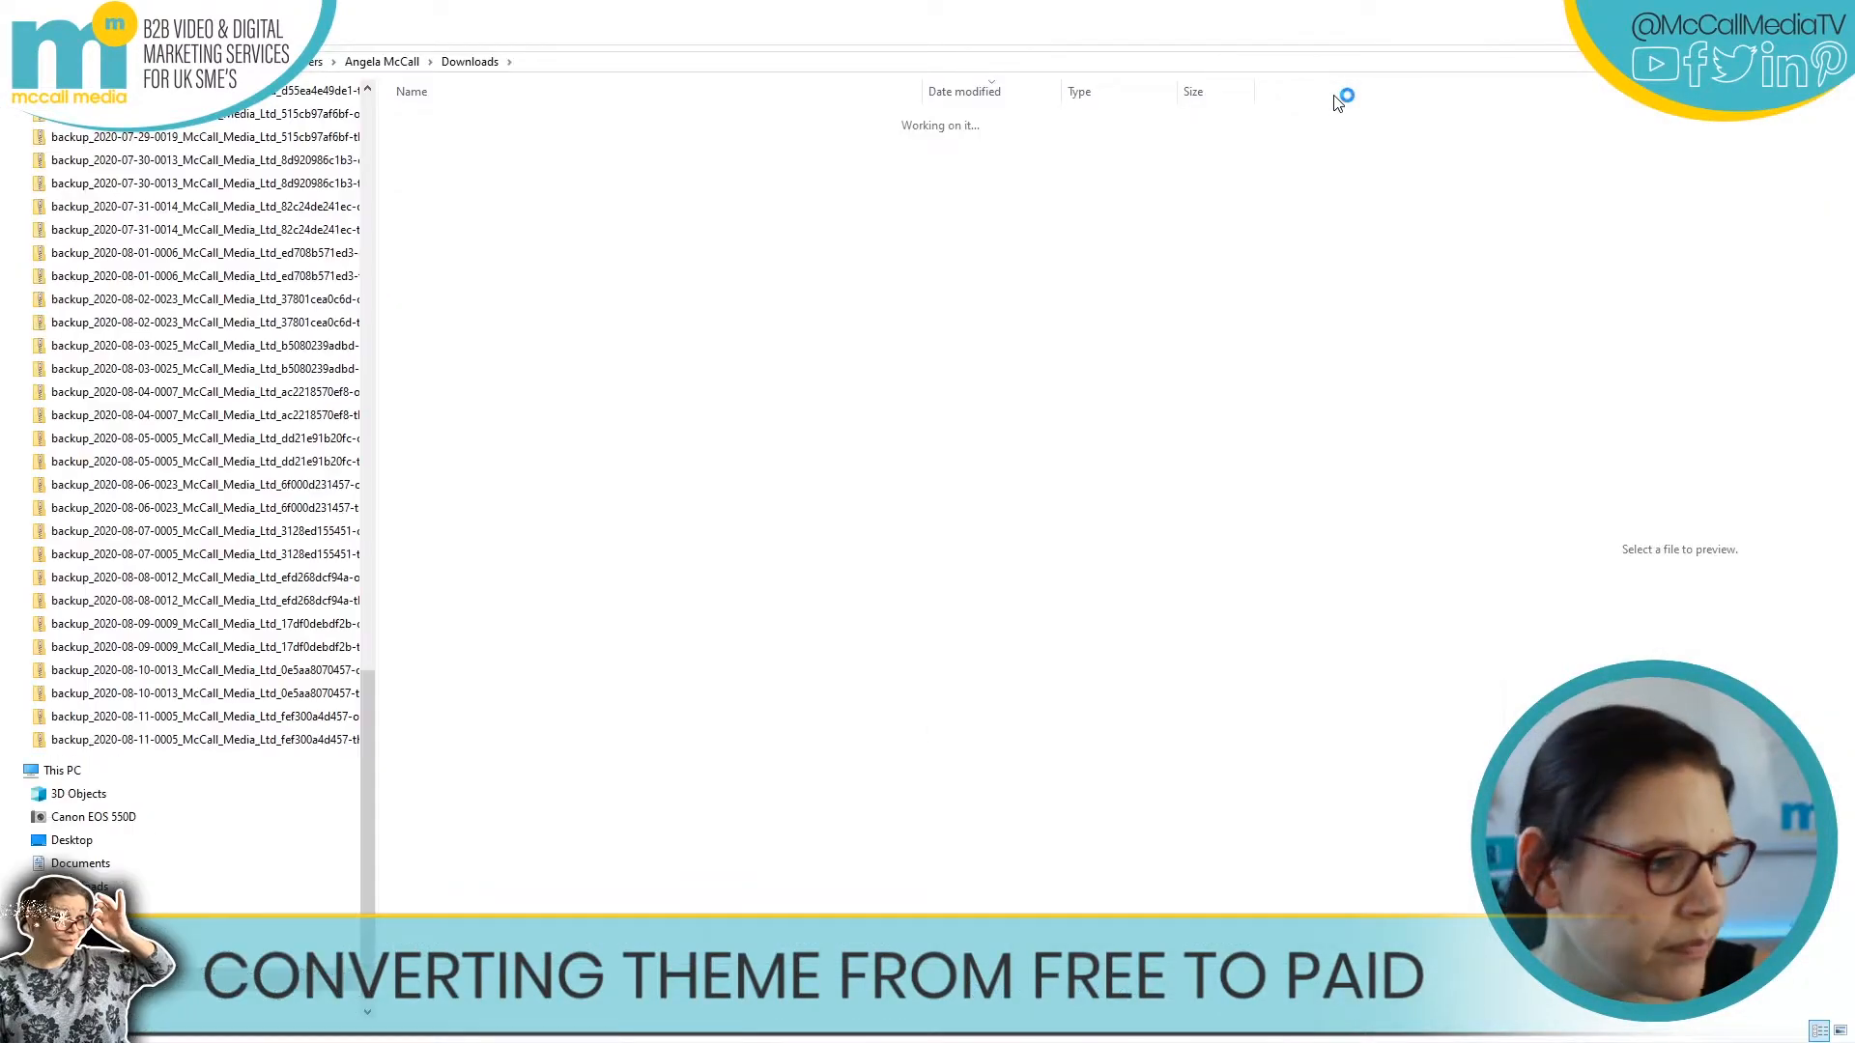
drag(365, 690, 96, 212)
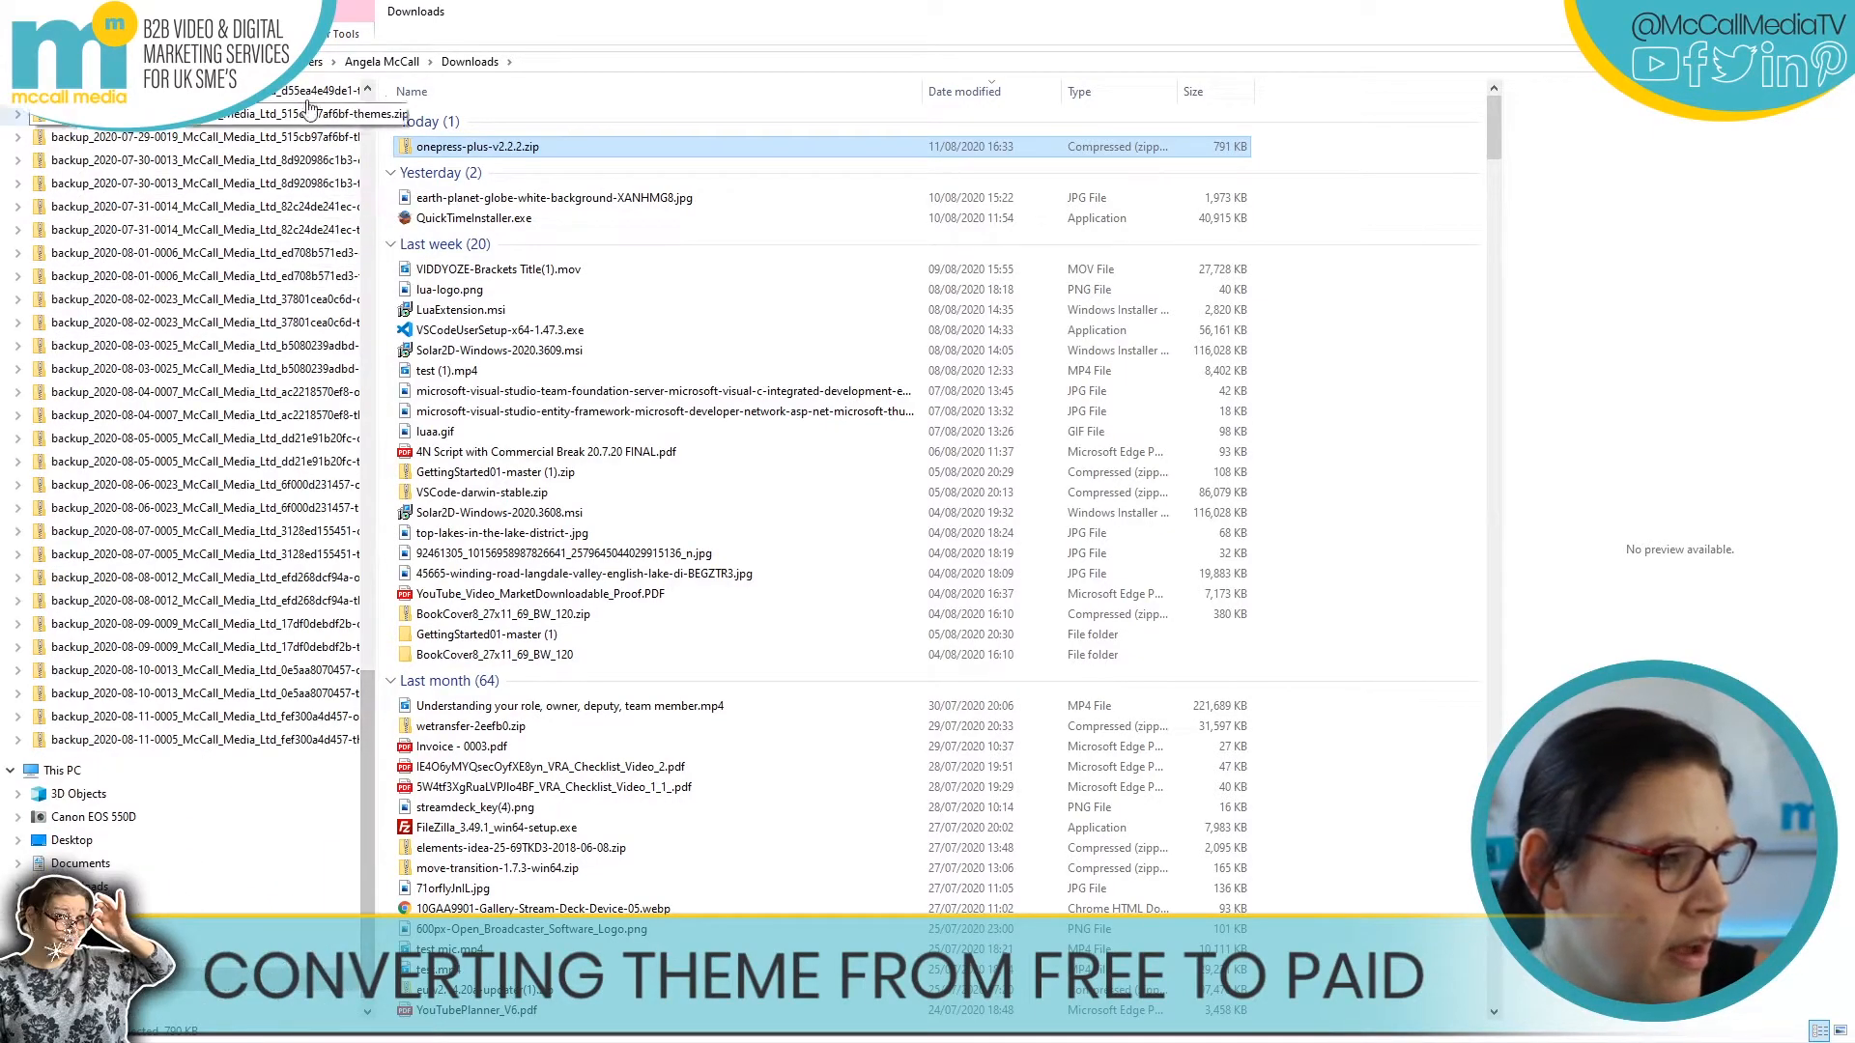
click(368, 108)
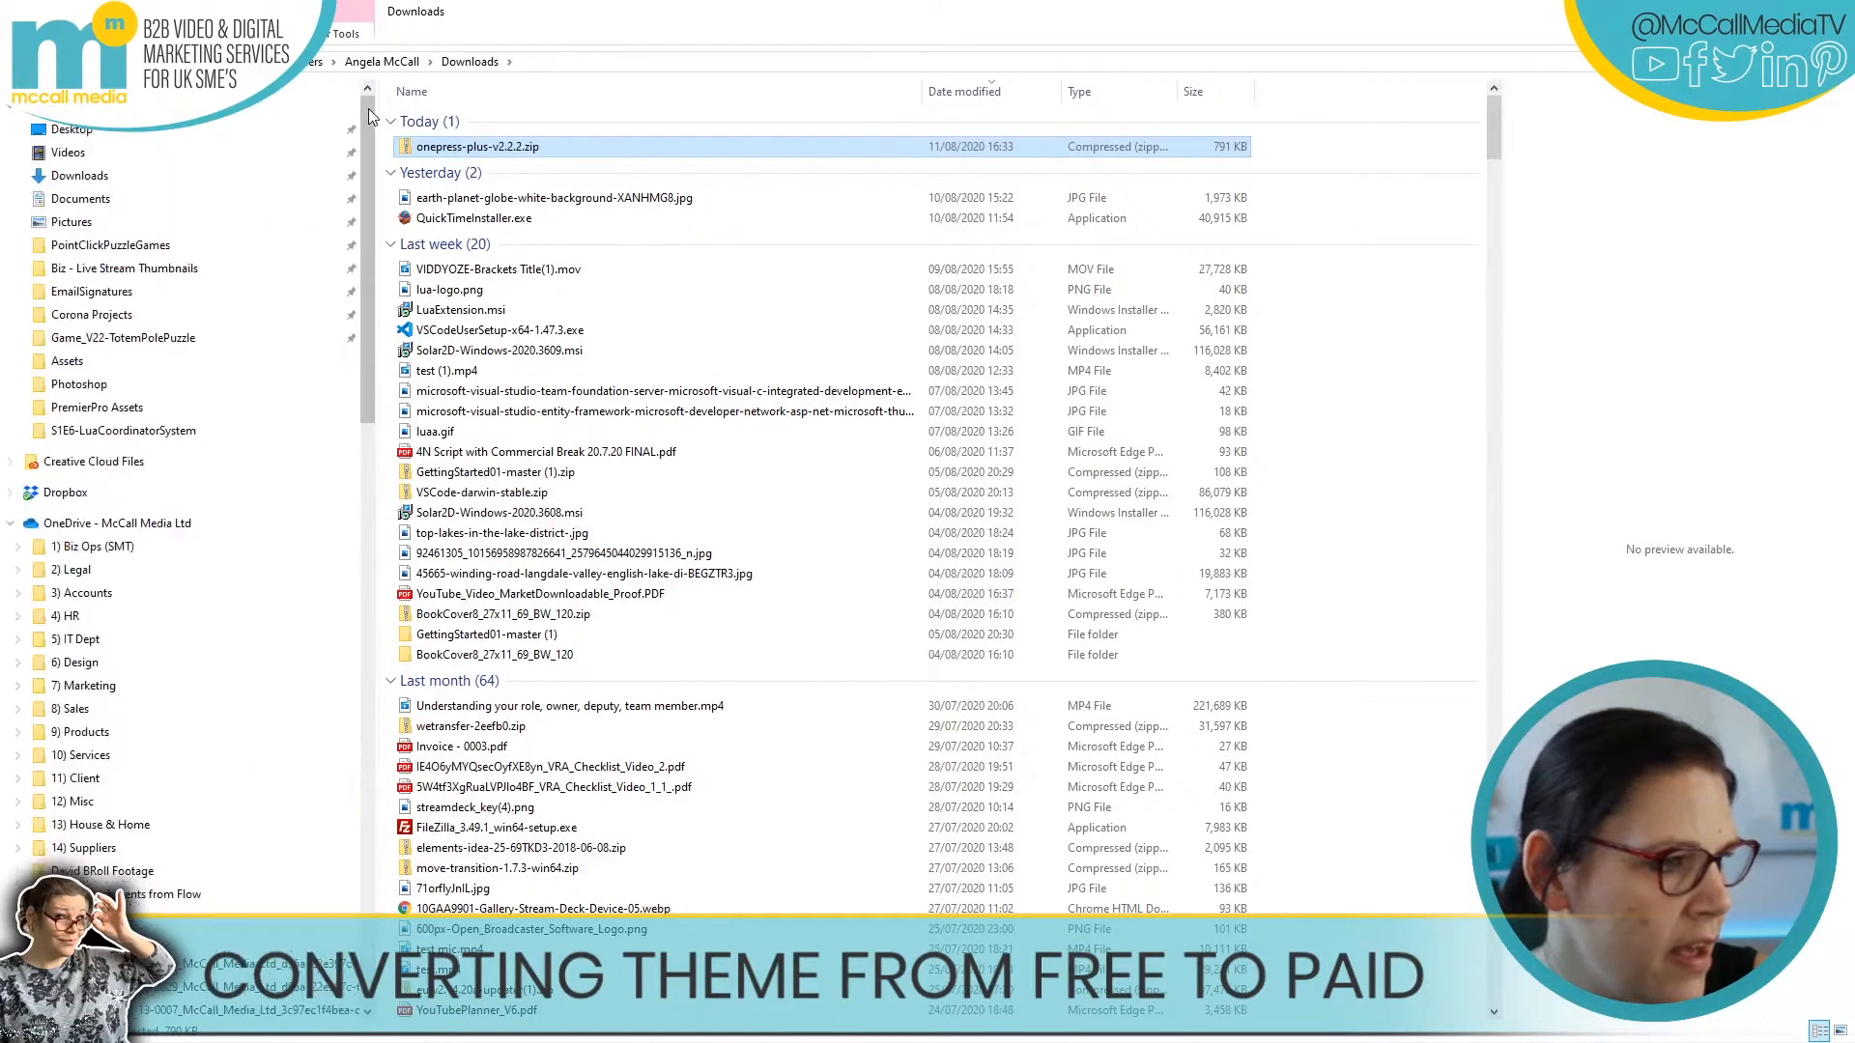
click(79, 175)
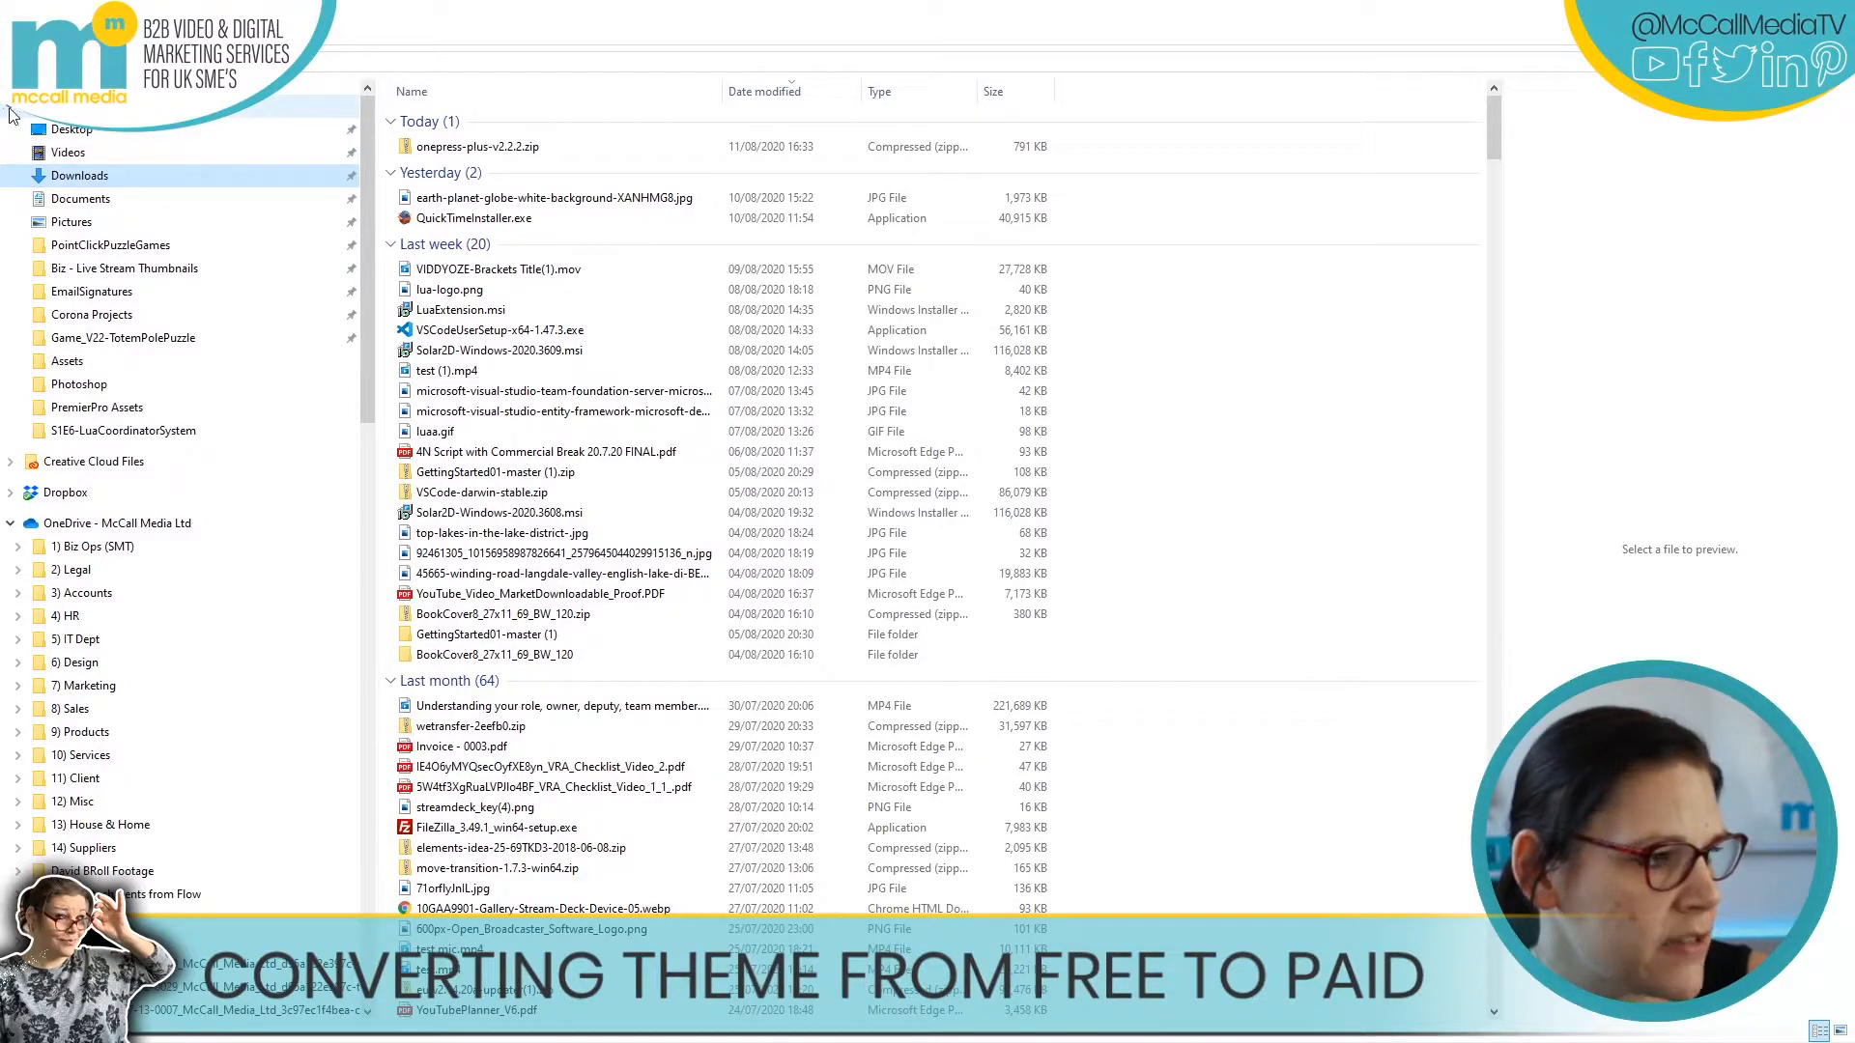
- Browse from Local Disk (C:) through Users and the personal user folder to Downloads to locate the plugin zip
click(10, 107)
click(11, 199)
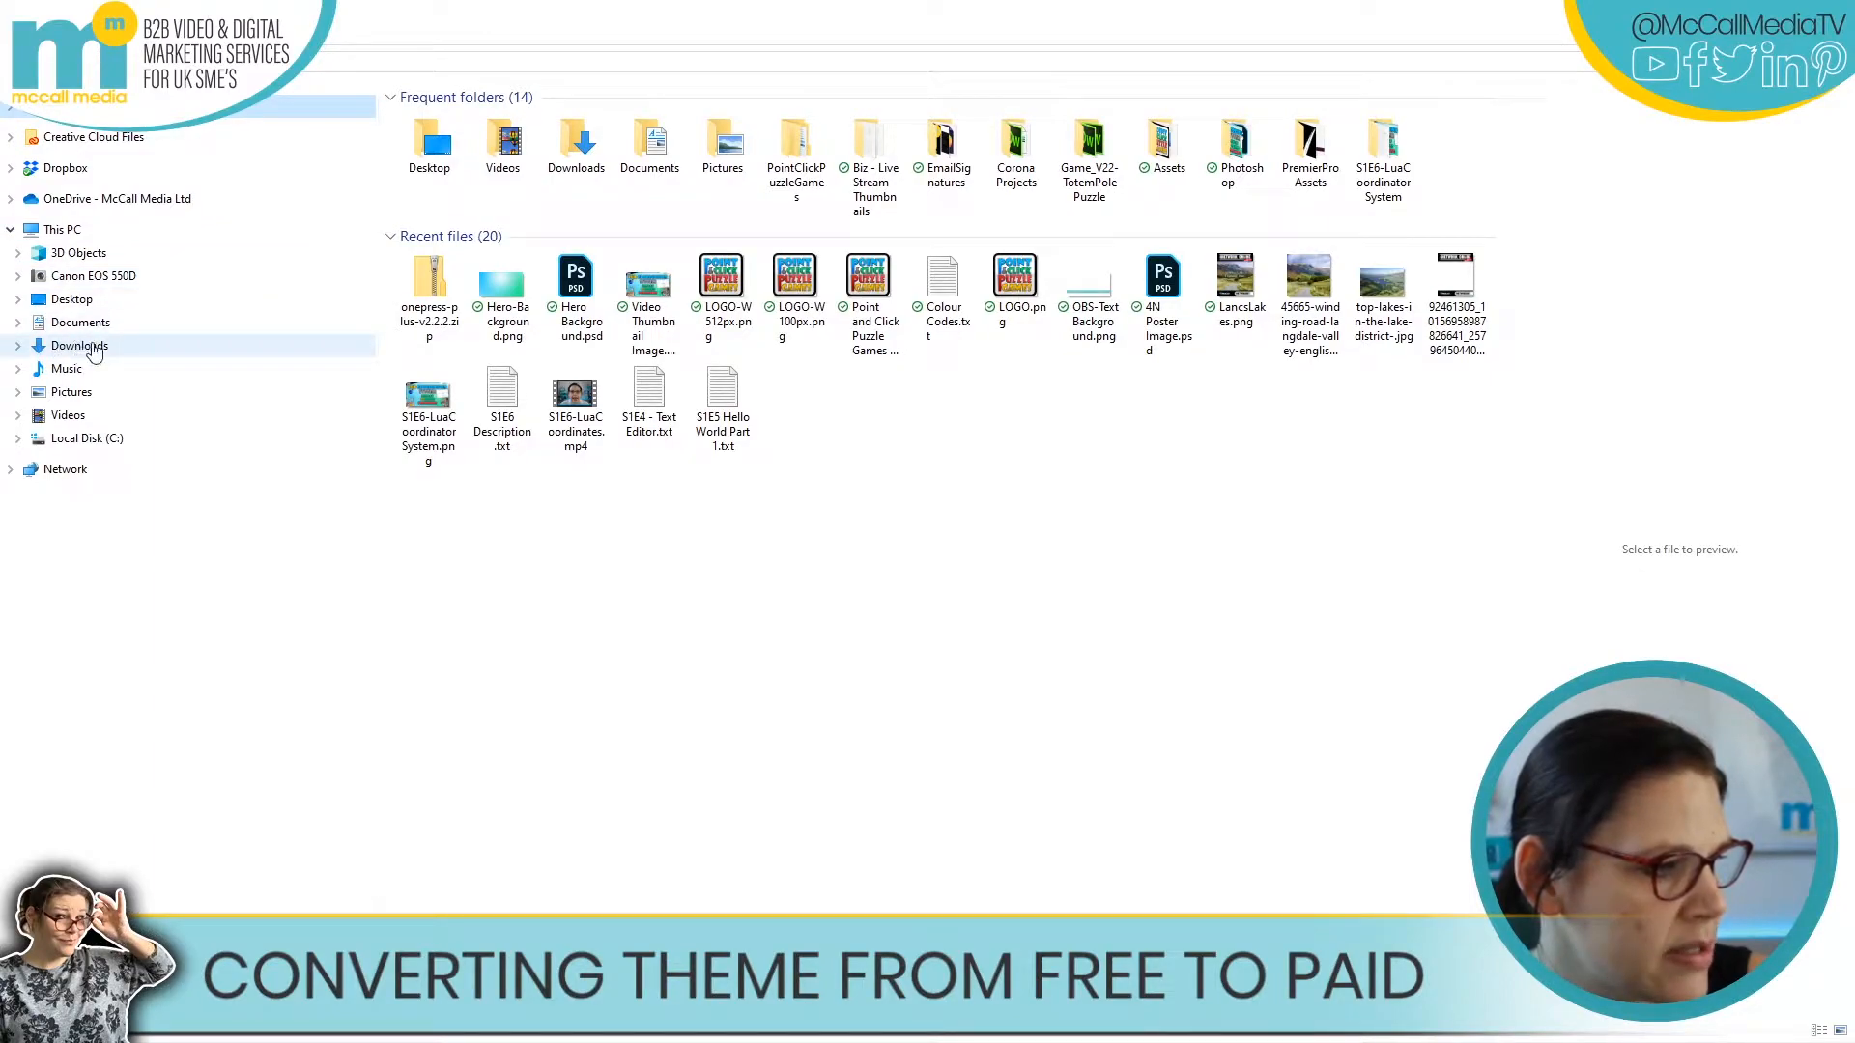
click(87, 439)
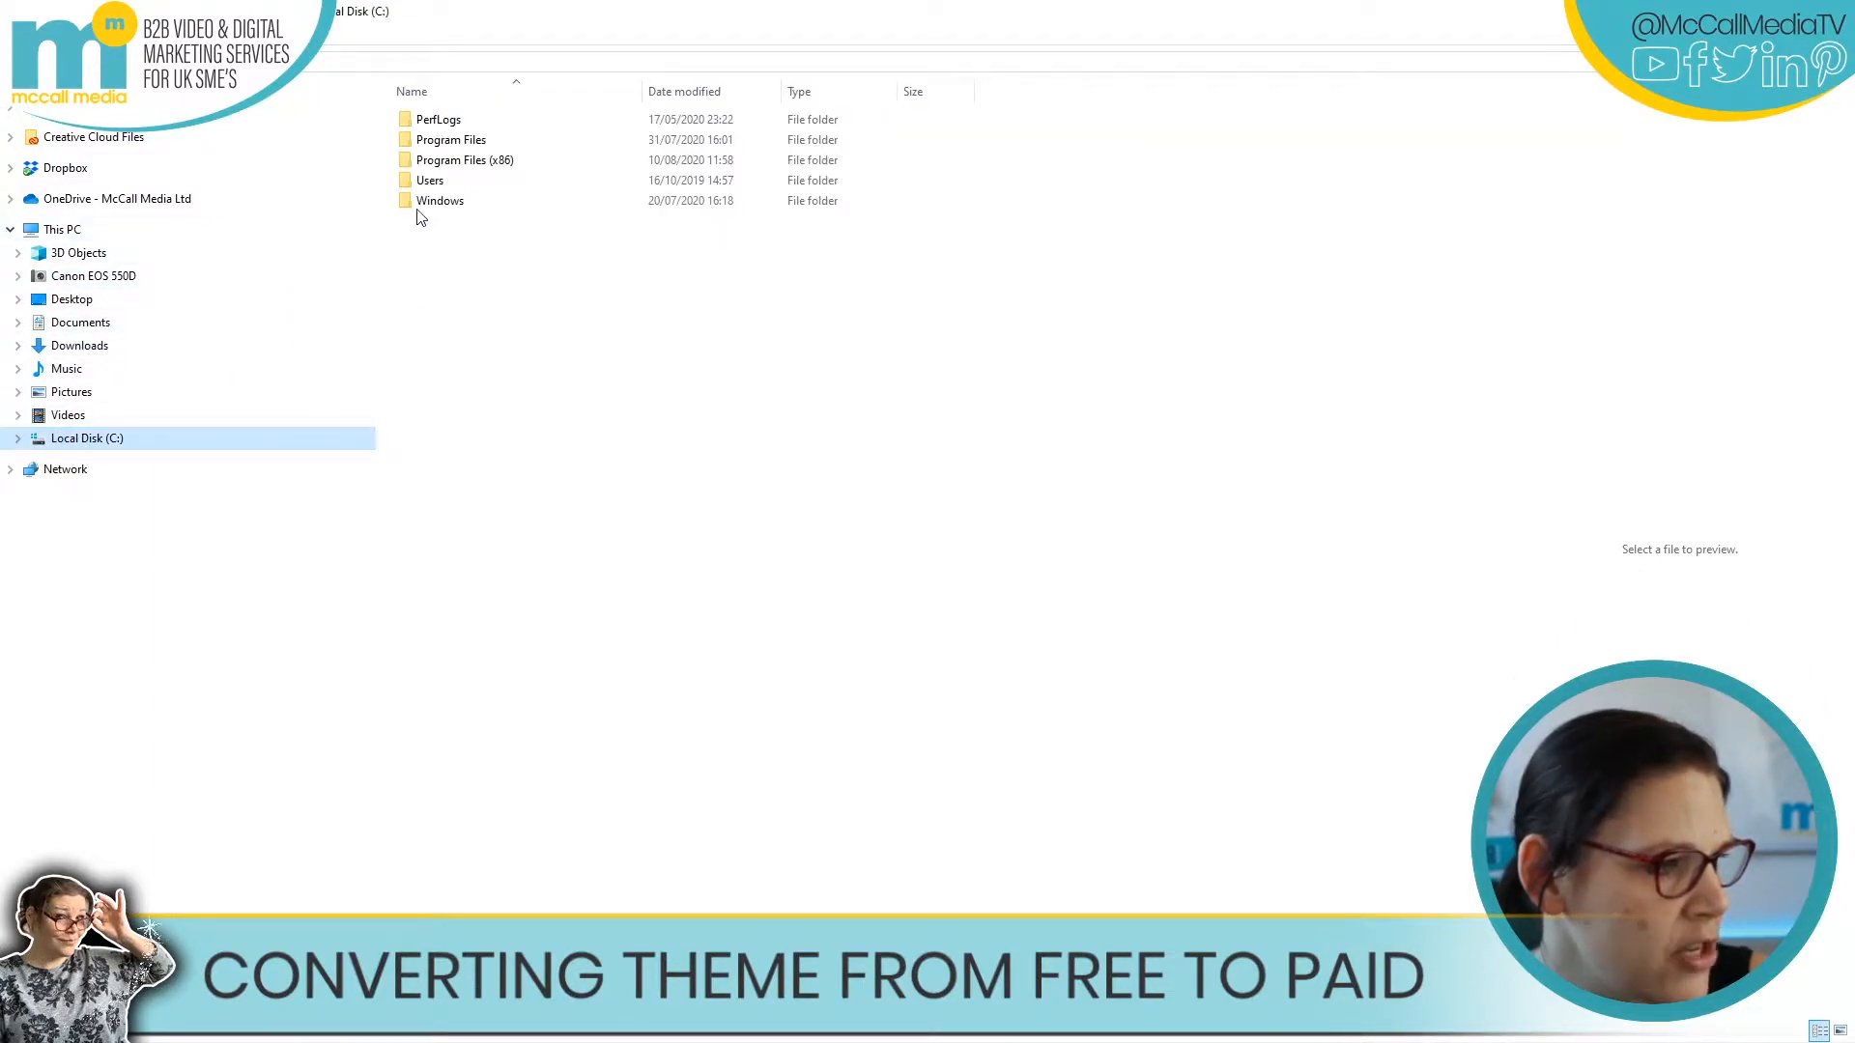
double_click(456, 180)
click(467, 122)
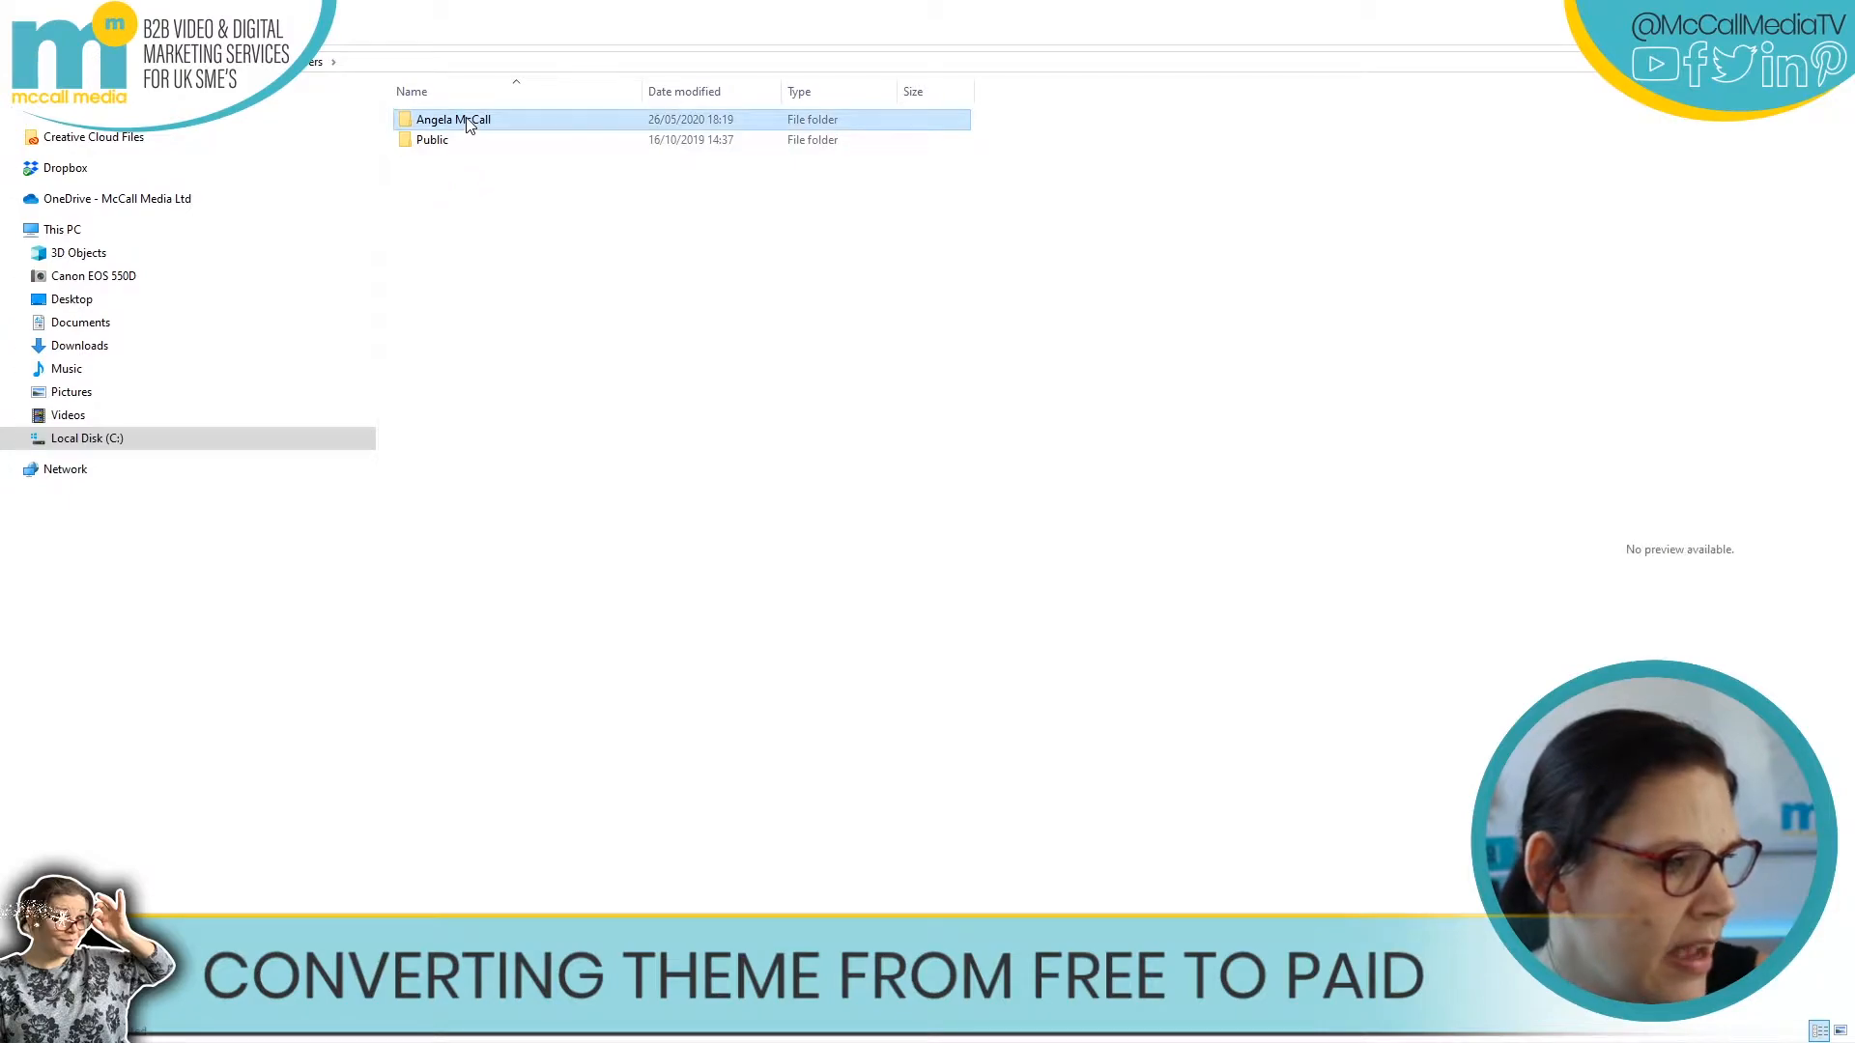
double_click(466, 122)
click(439, 310)
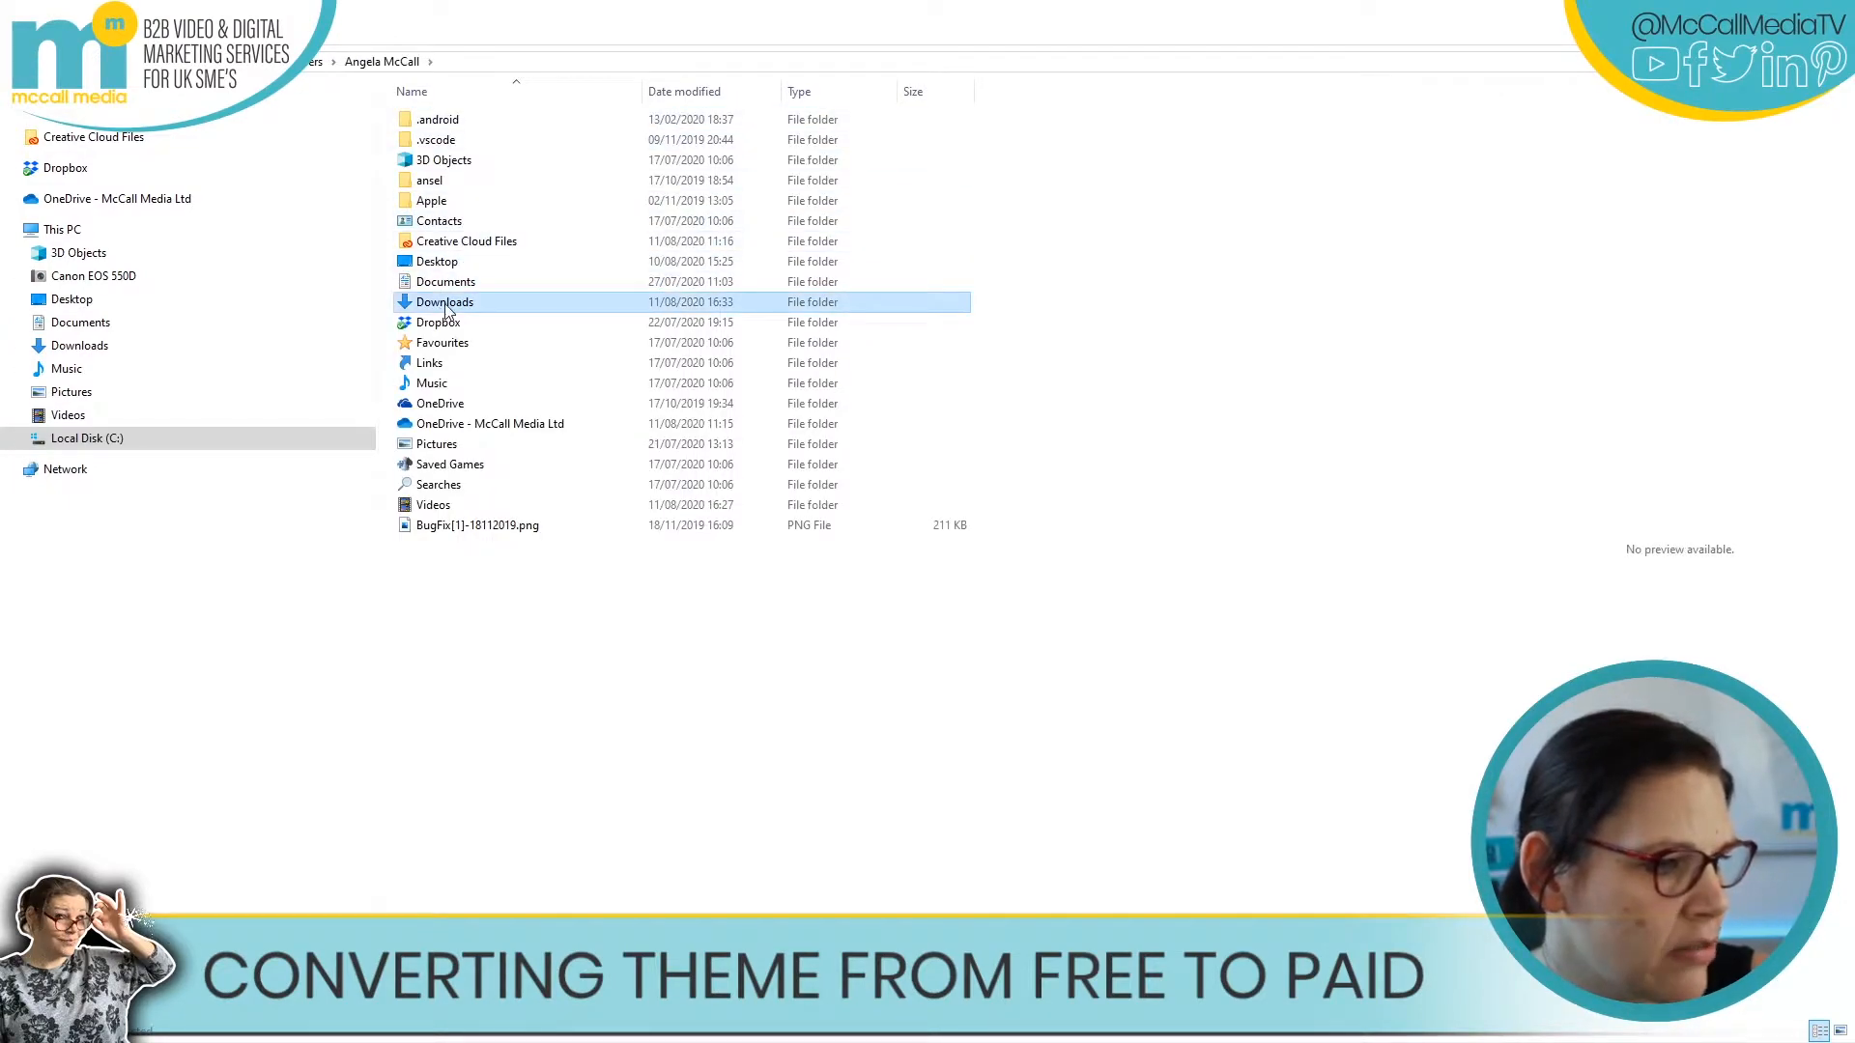
double_click(444, 305)
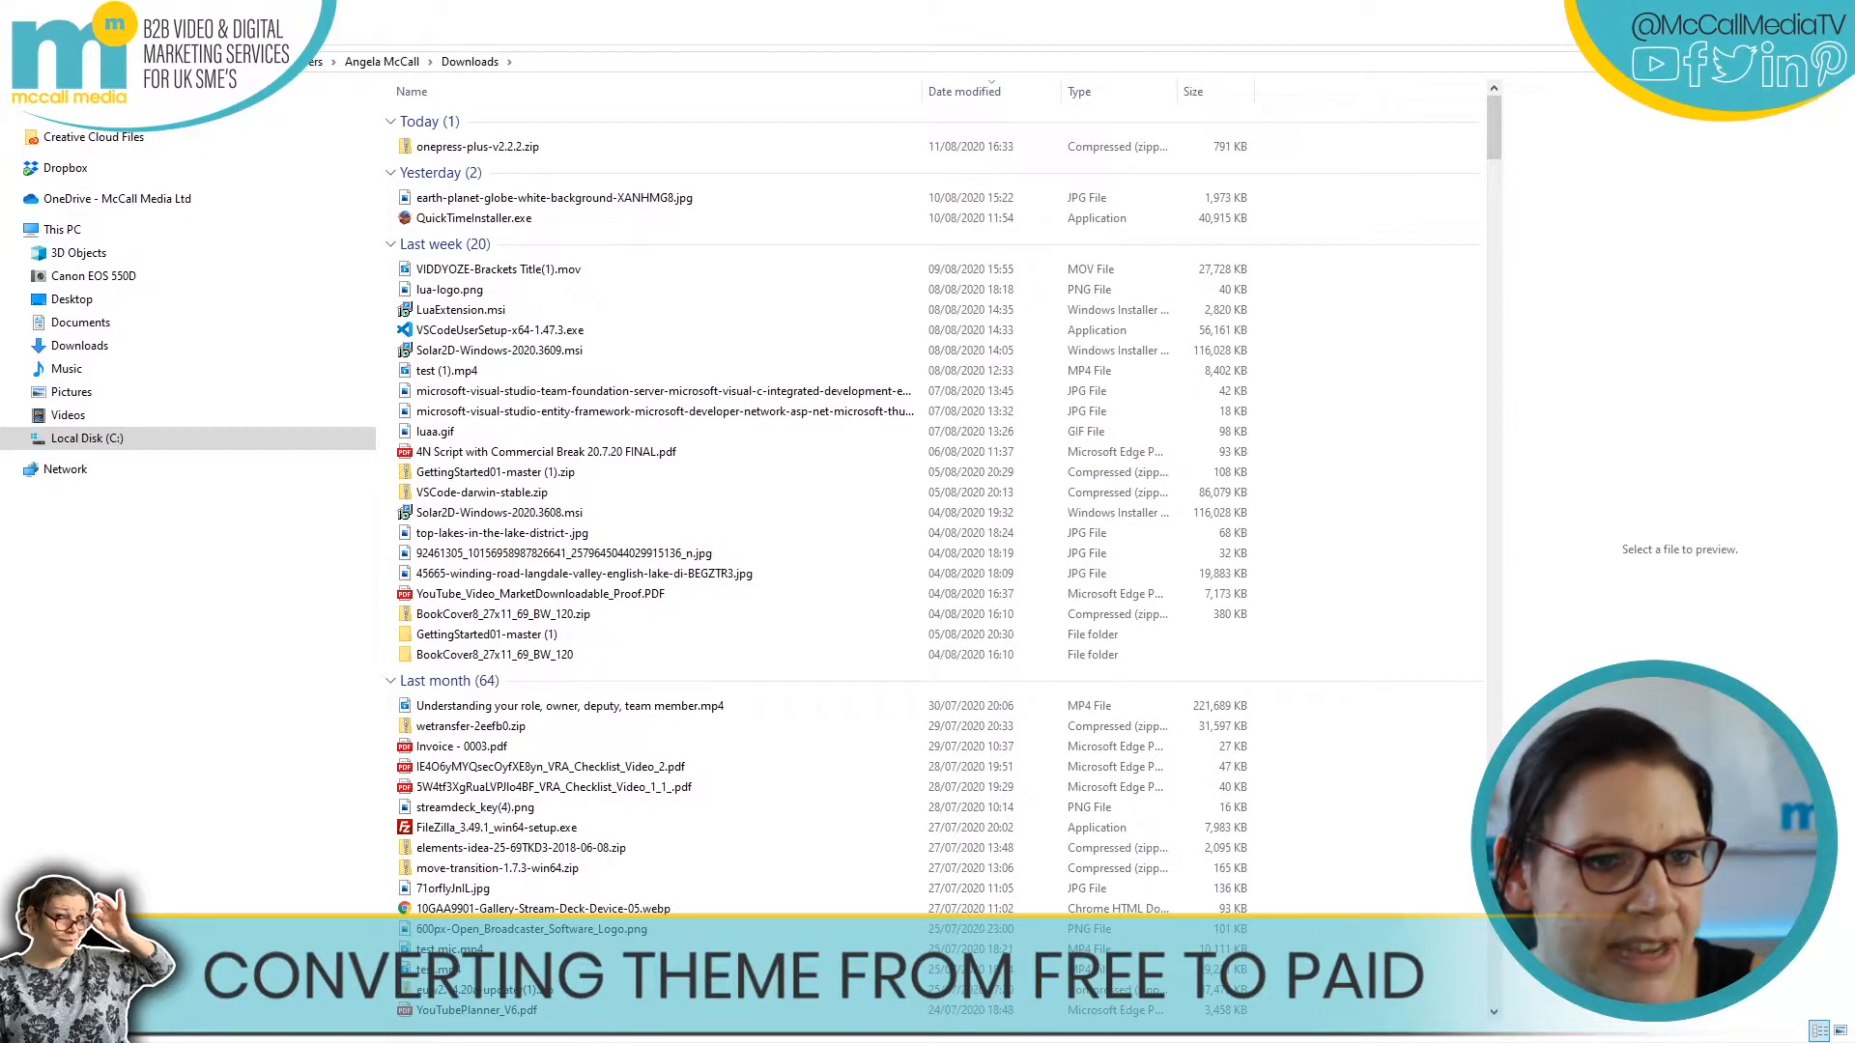
- Return to the FameThemes dashboard in the browser and look through the account's licenses list
key(alt+Tab)
scroll(1225, 367, up, 3)
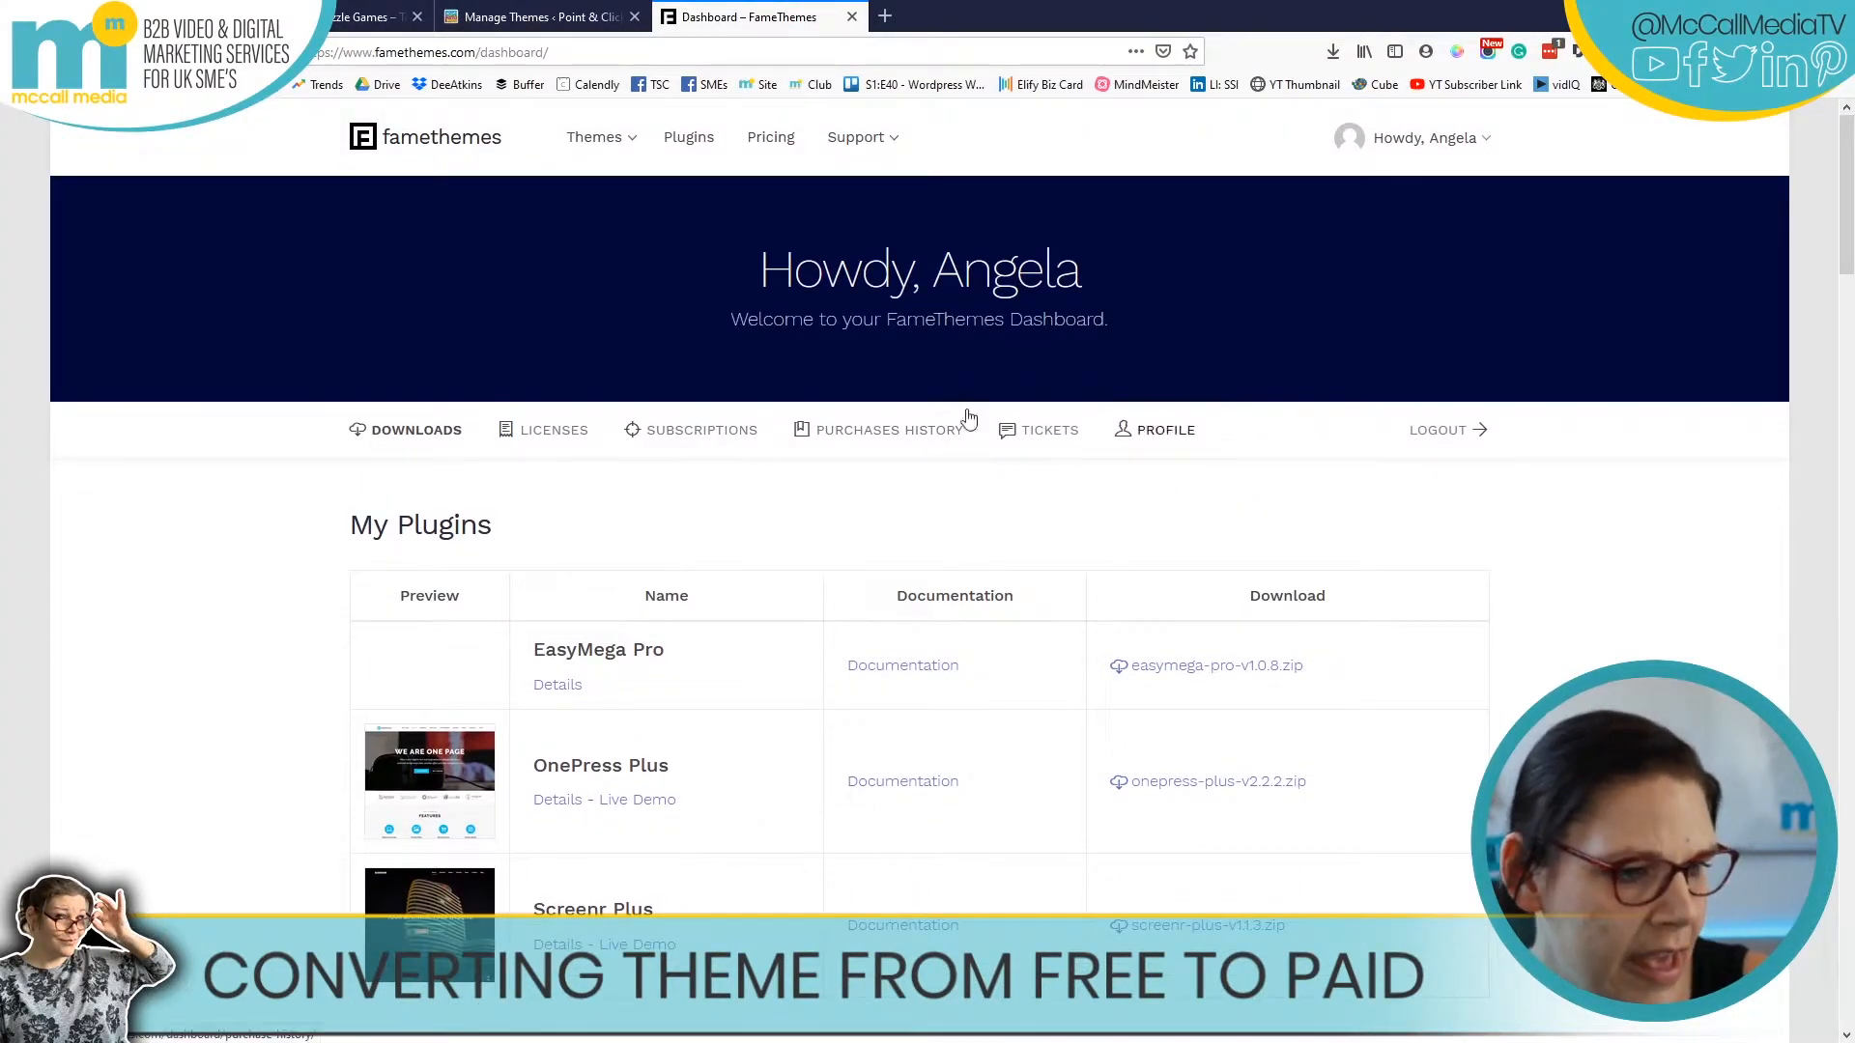
click(533, 437)
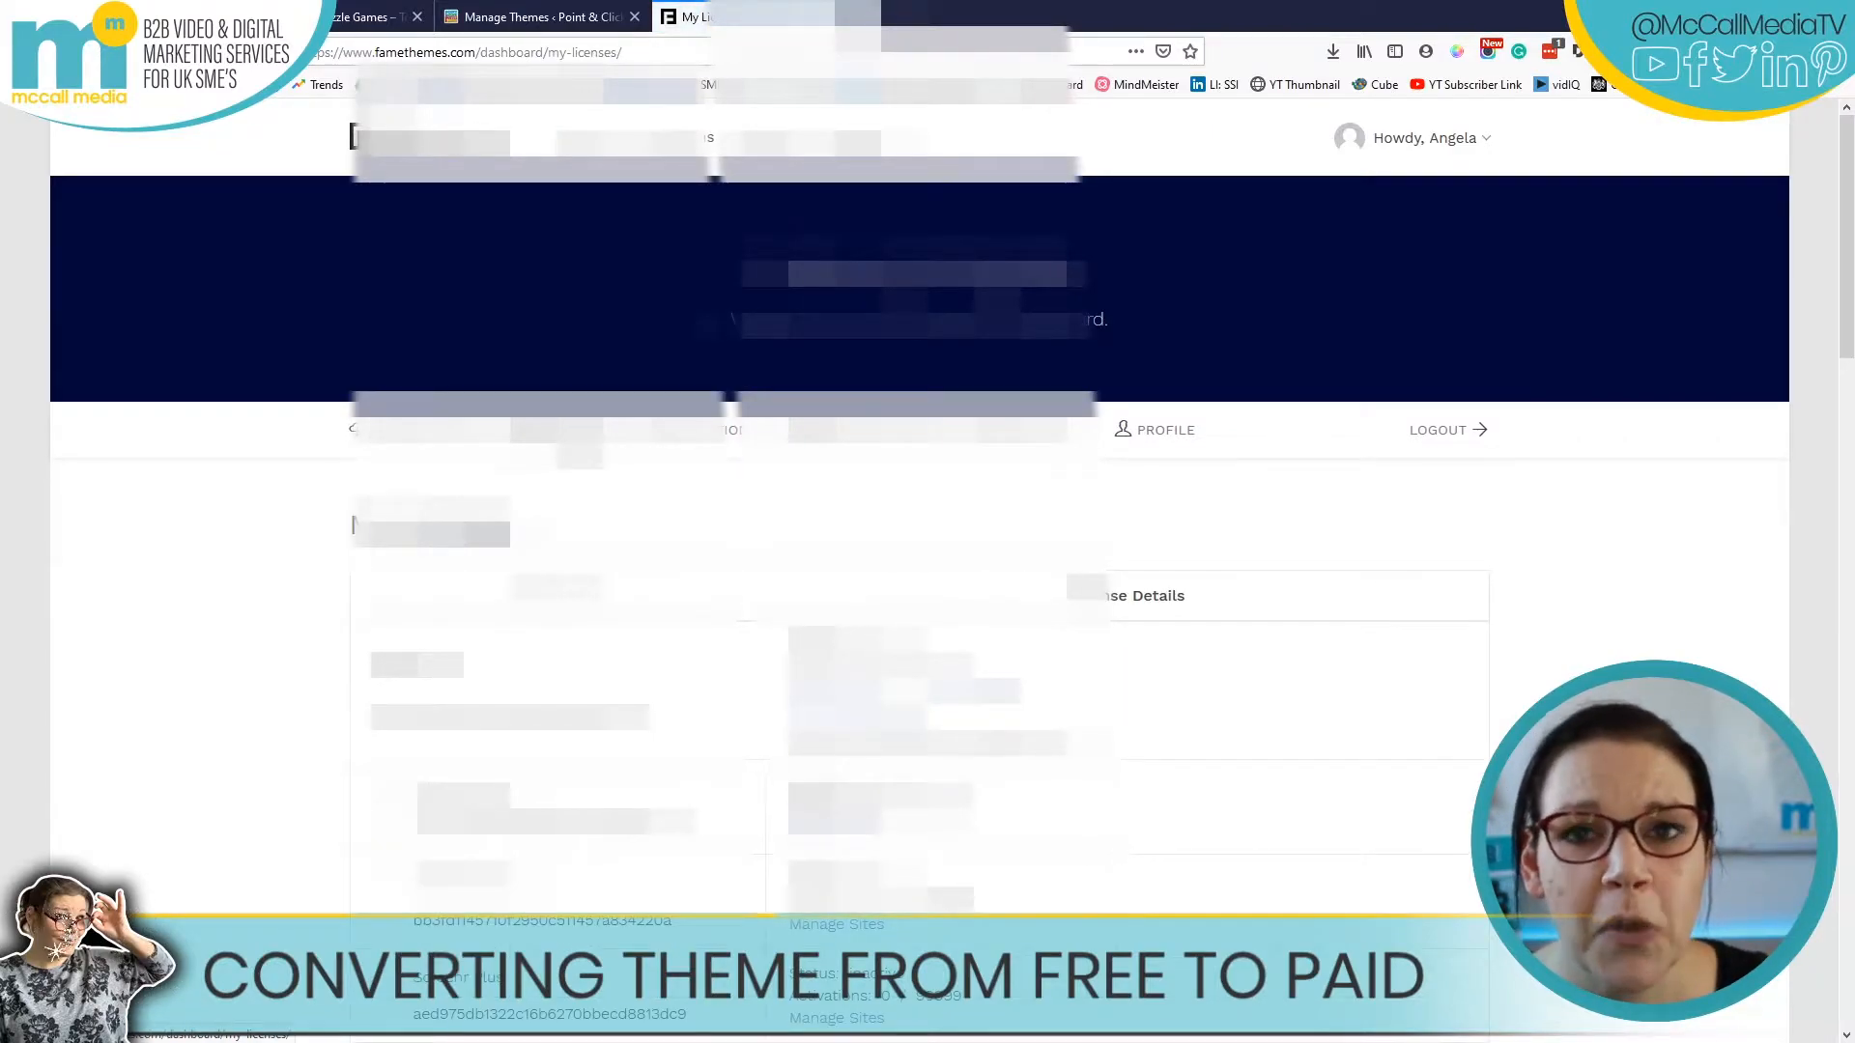
scroll(918, 483, down, 10)
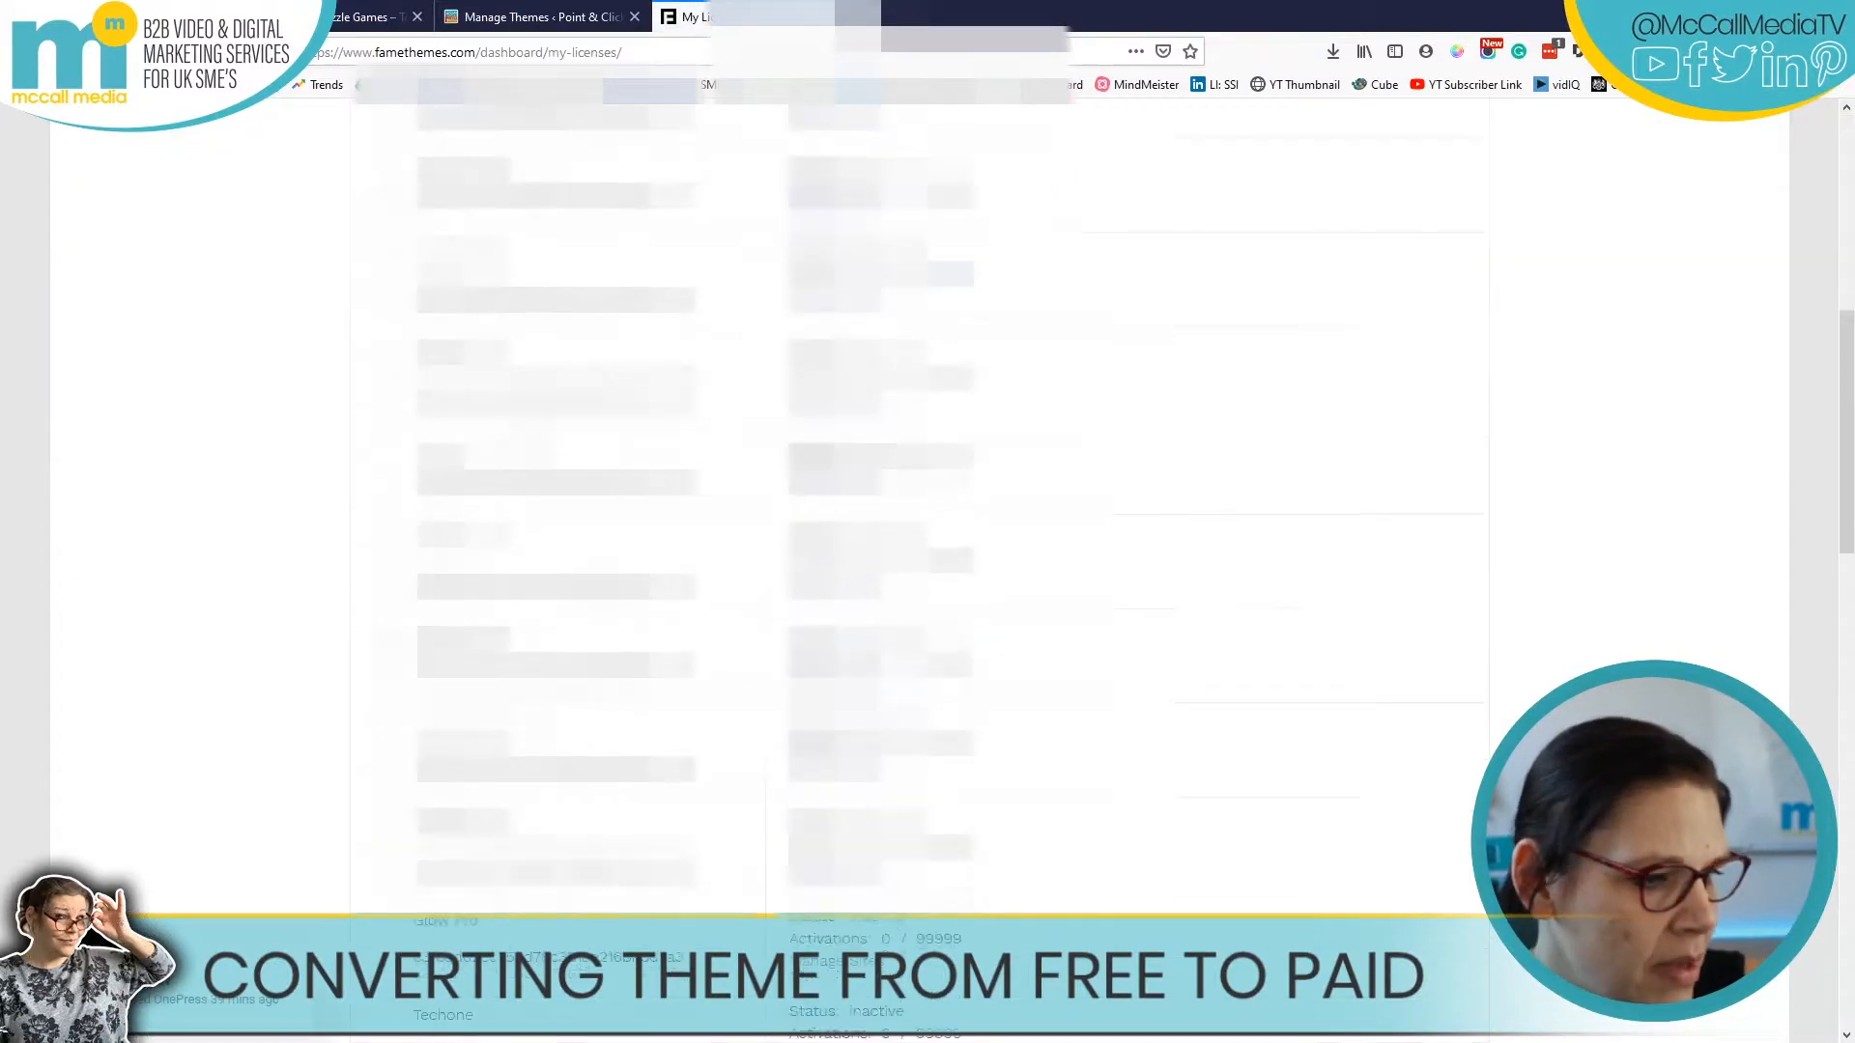
scroll(918, 483, up, 10)
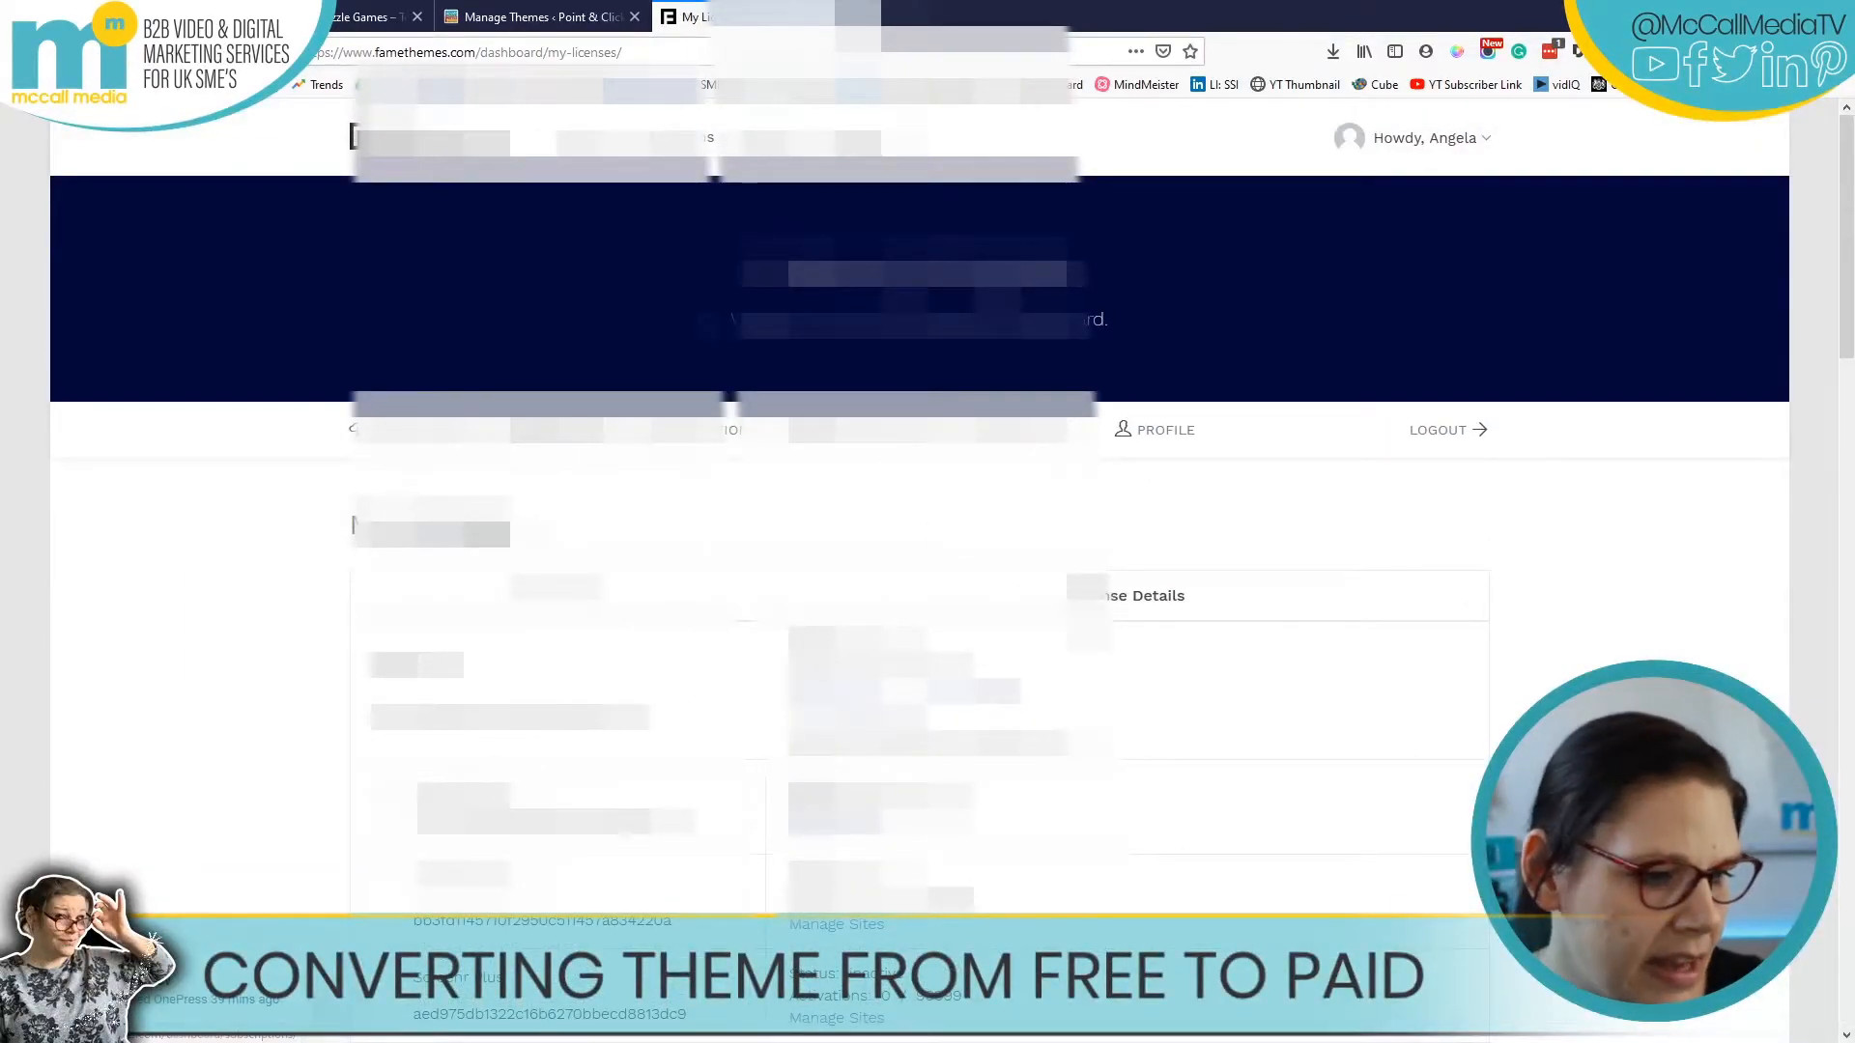
- Return from the FameThemes licenses list to the WordPress admin and open the upload form for adding a plugin in .zip format
scroll(918, 522, down, 5)
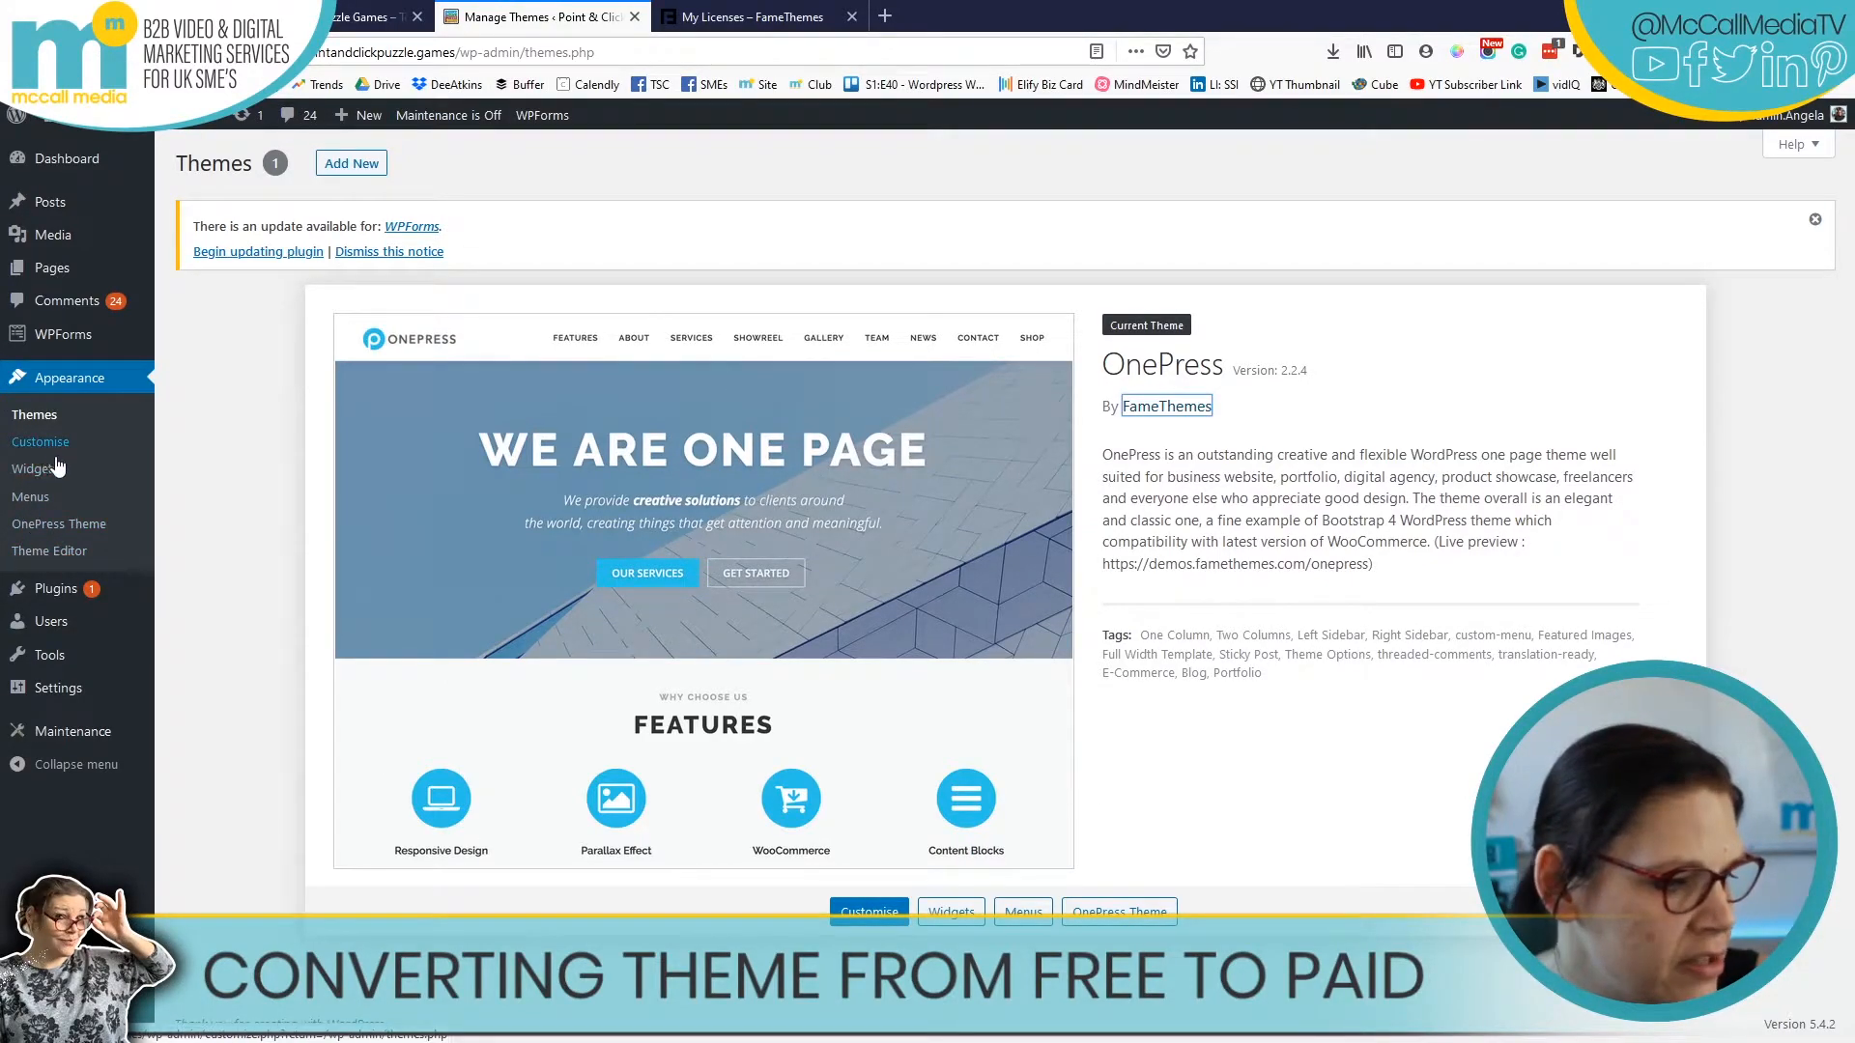
mouse_move(90, 601)
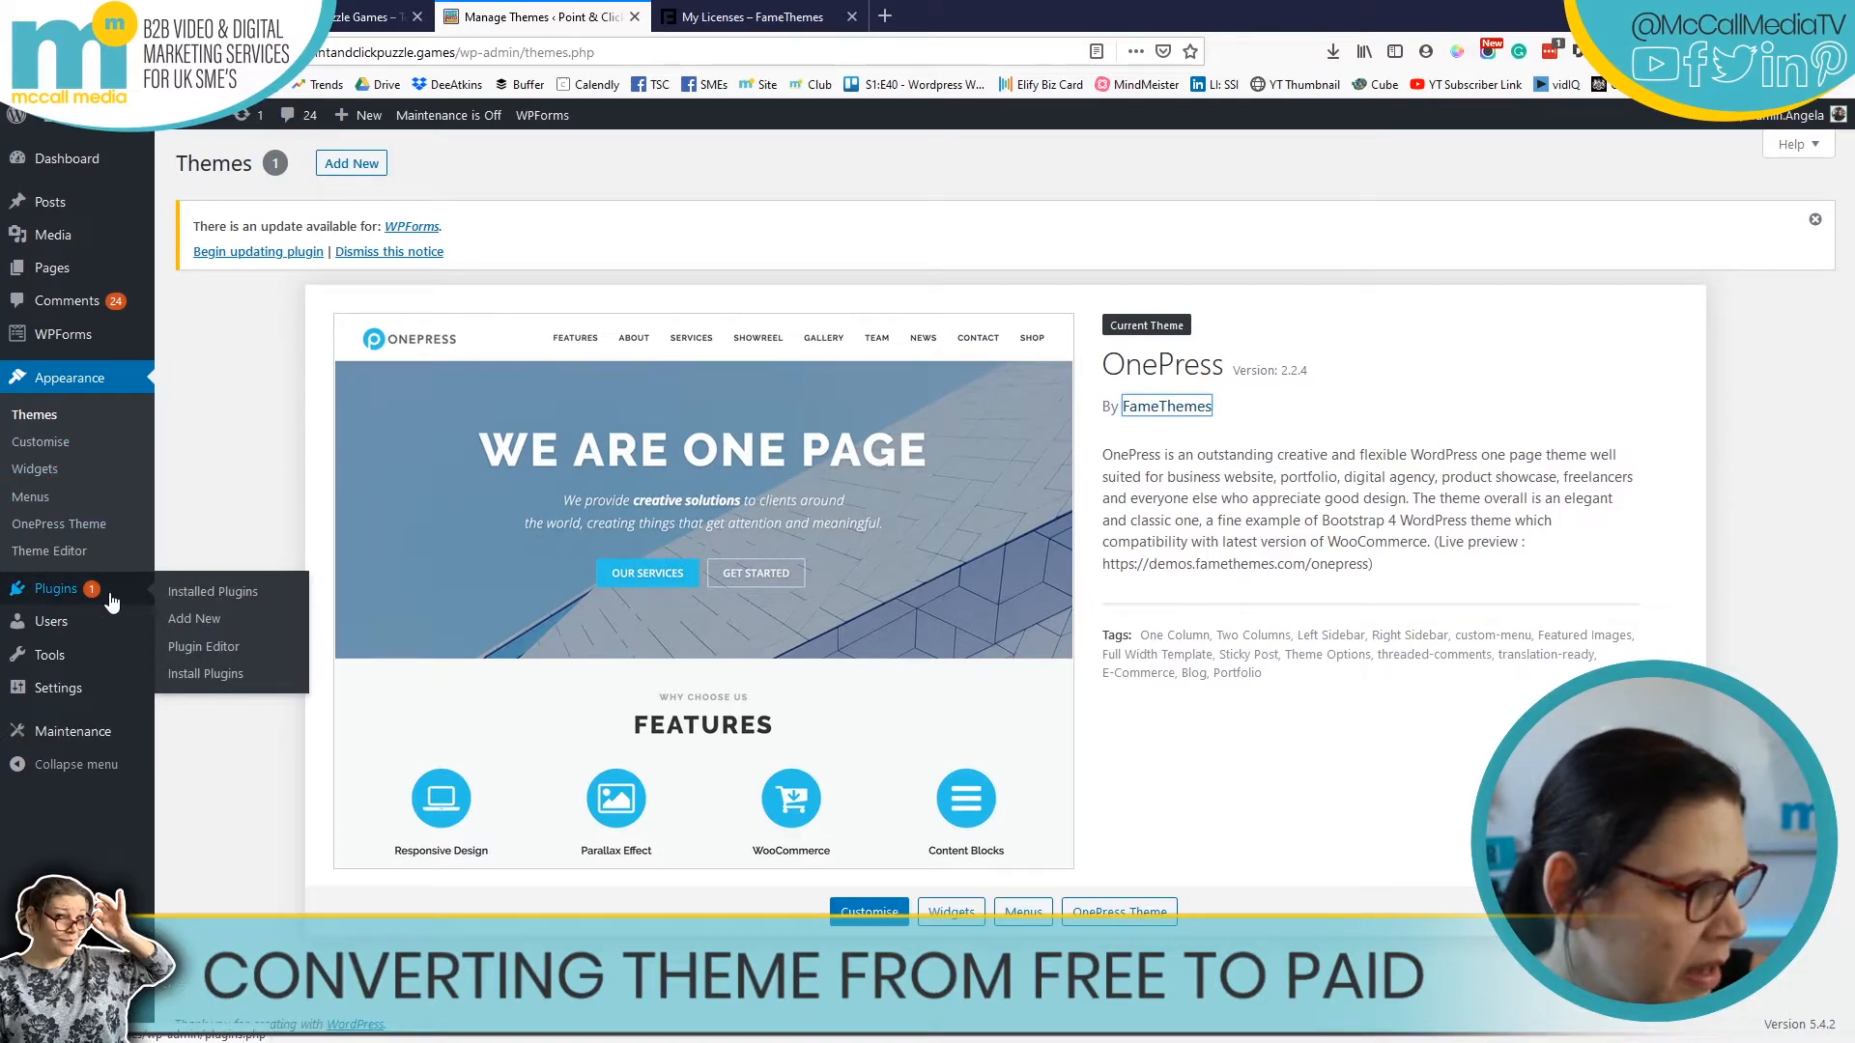
click(197, 622)
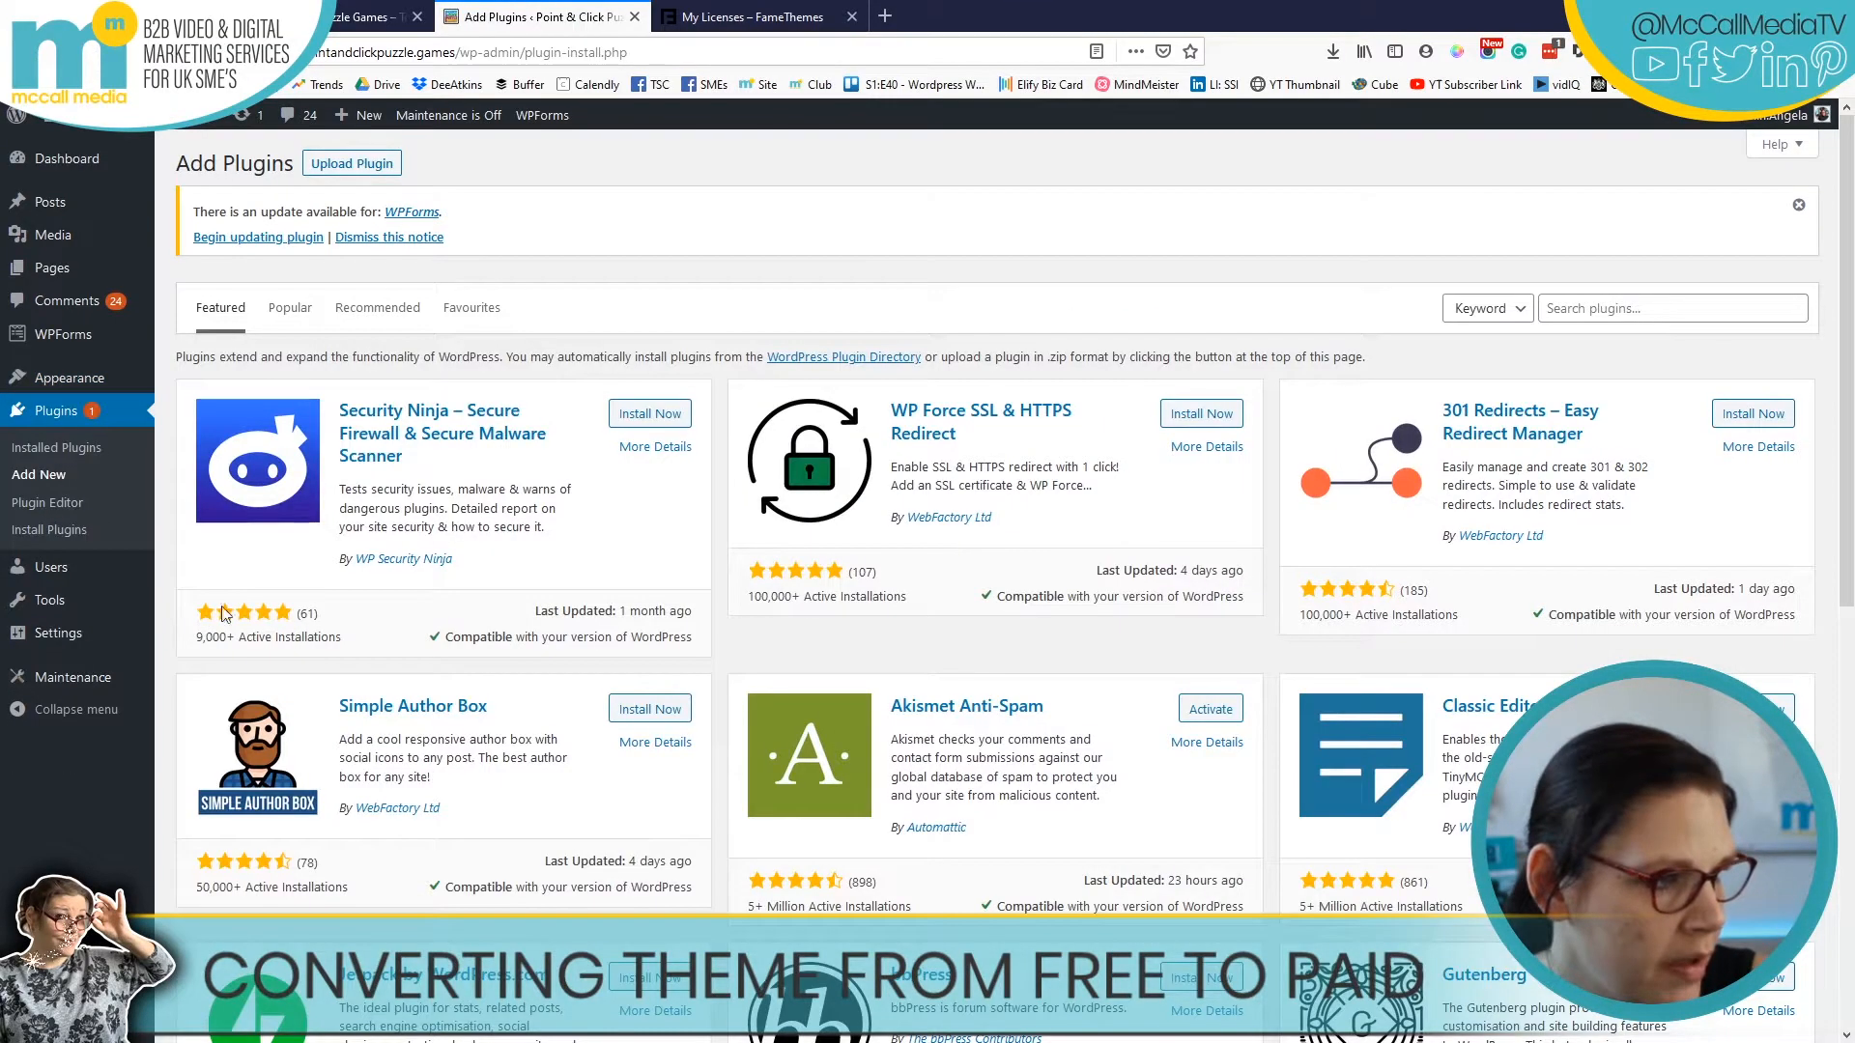
click(329, 169)
drag(710, 342, 1303, 344)
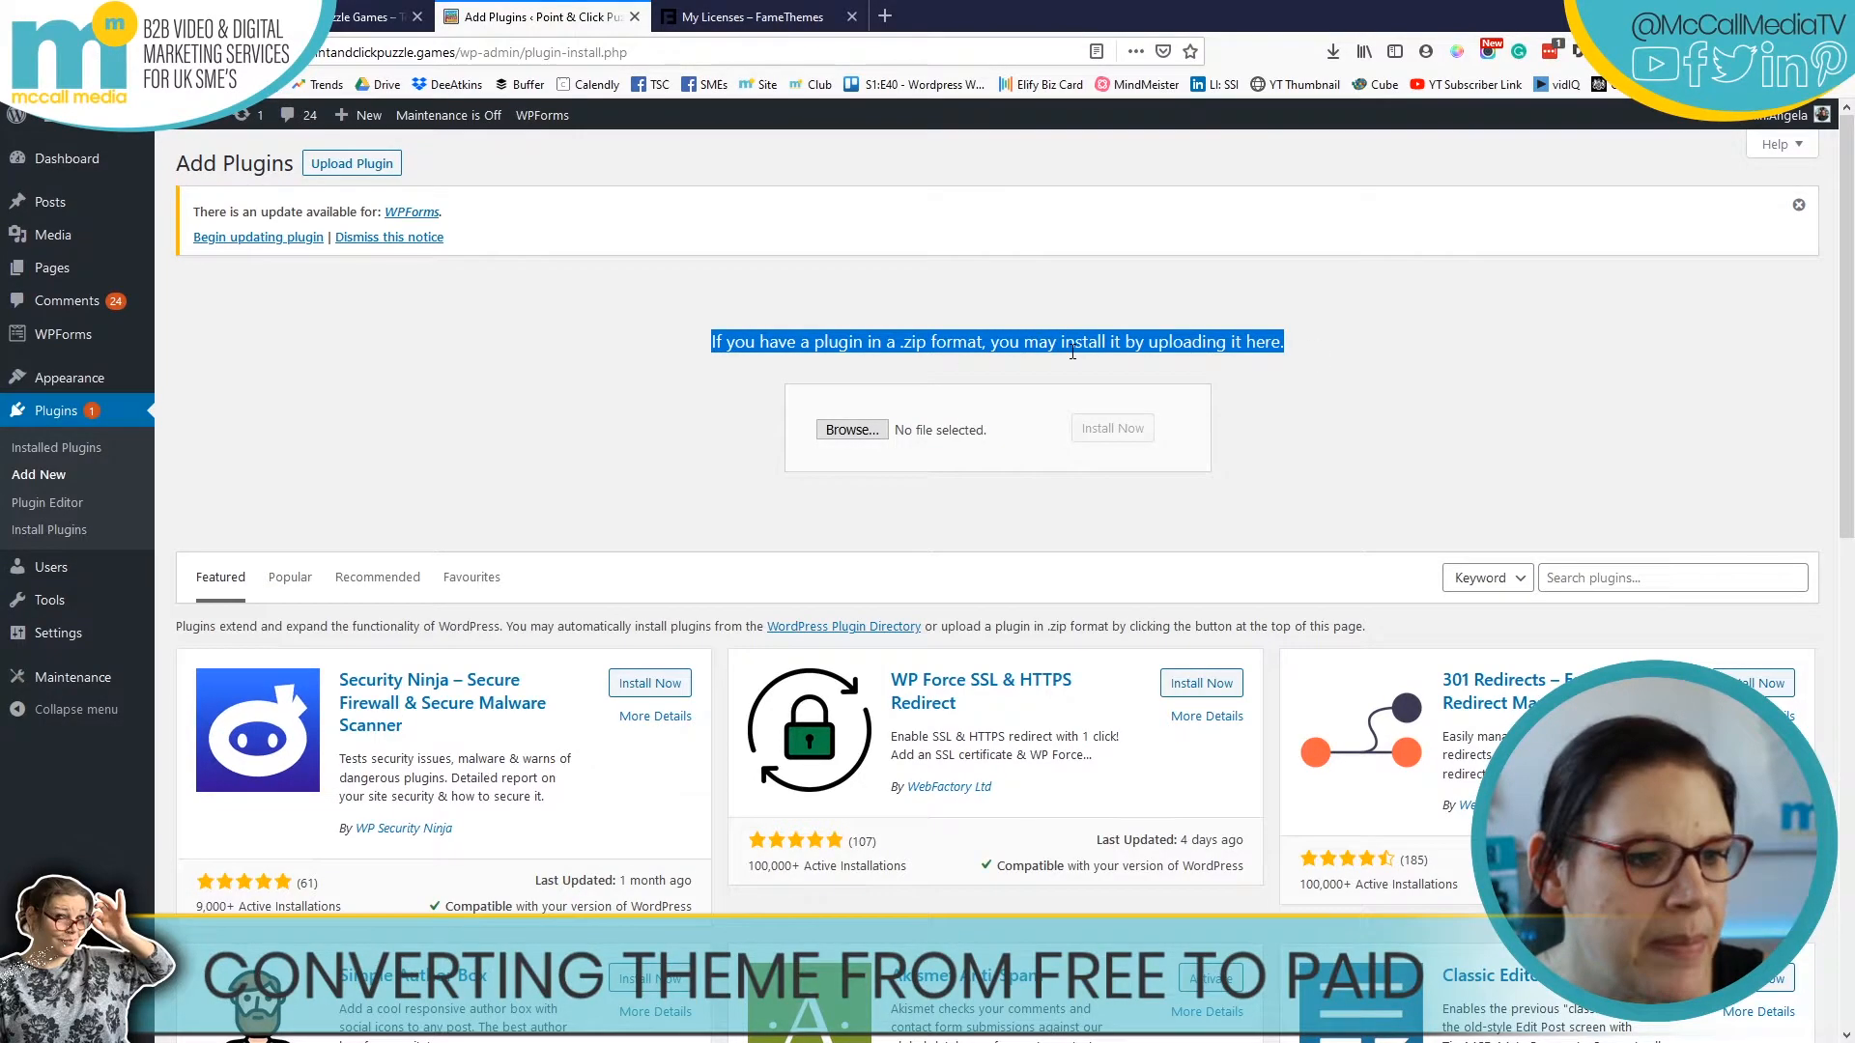
- Install the plugin from onepress-plus-v2.2.2.zip in the Downloads folder and activate it
click(850, 429)
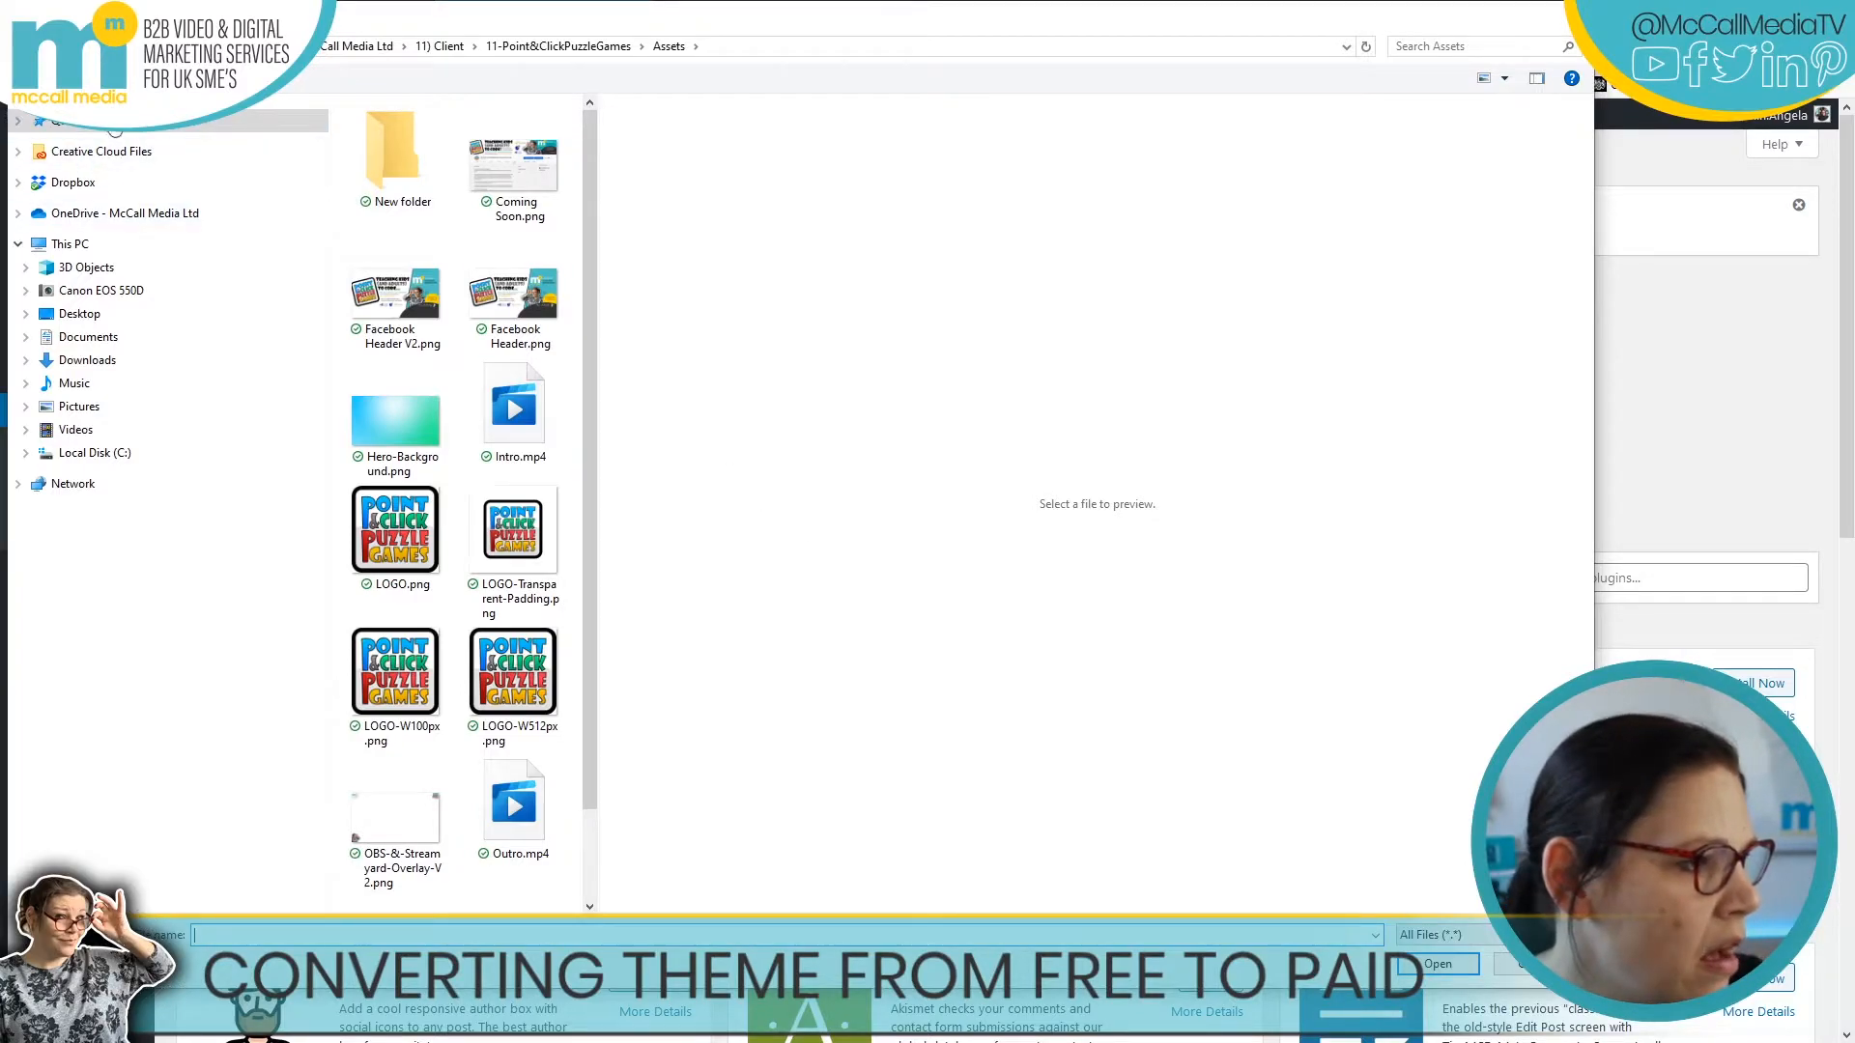
click(87, 360)
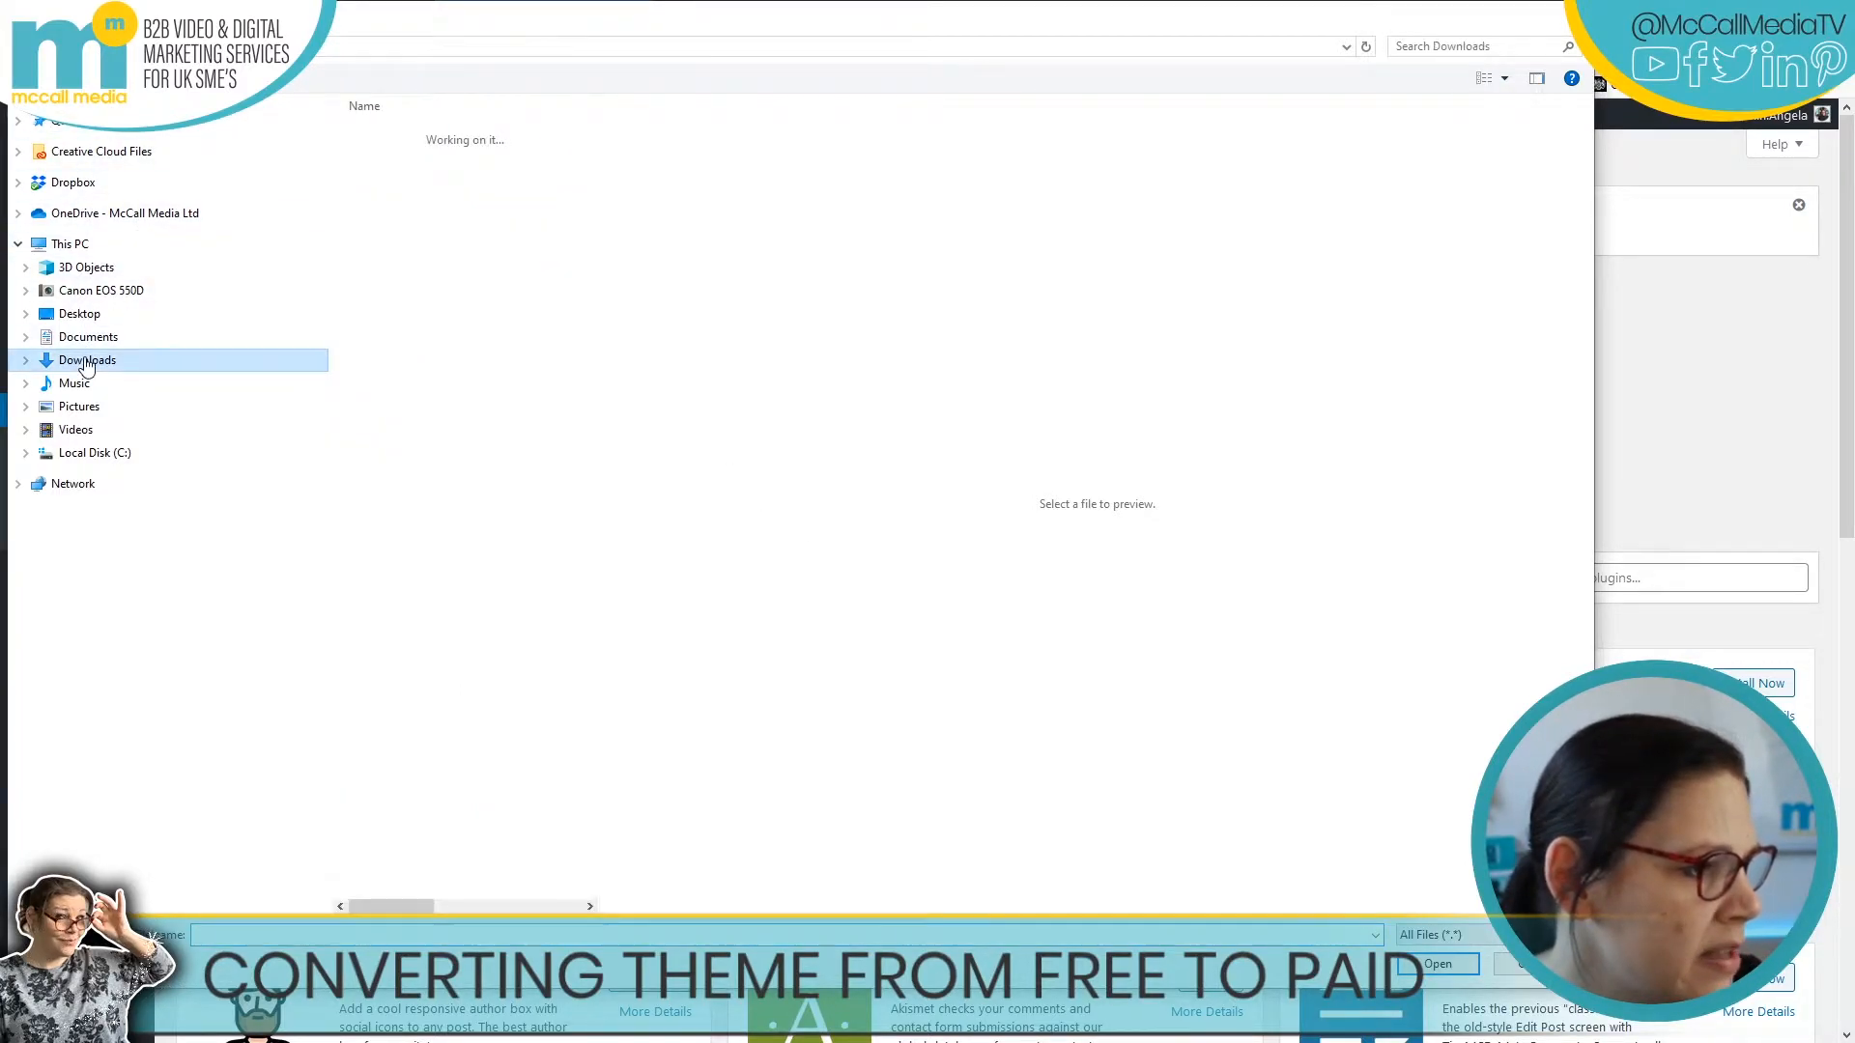
click(457, 162)
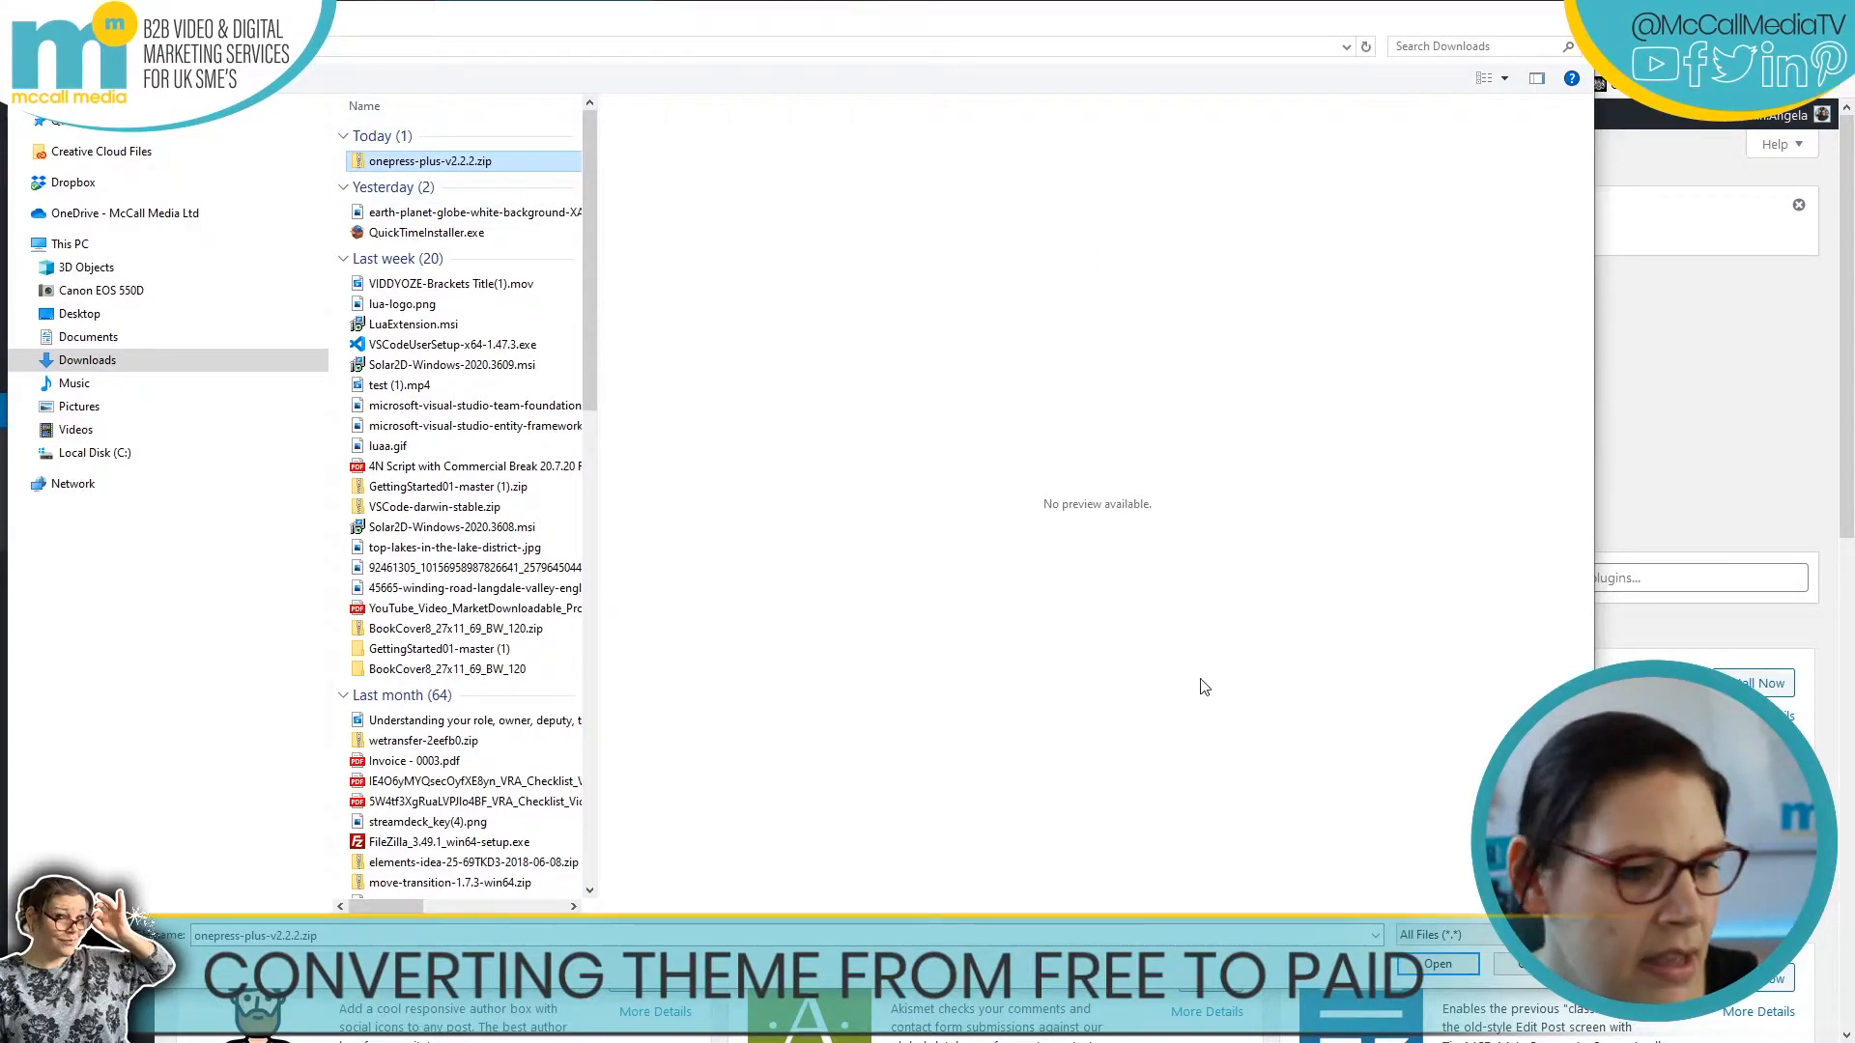
drag(1591, 986, 1197, 803)
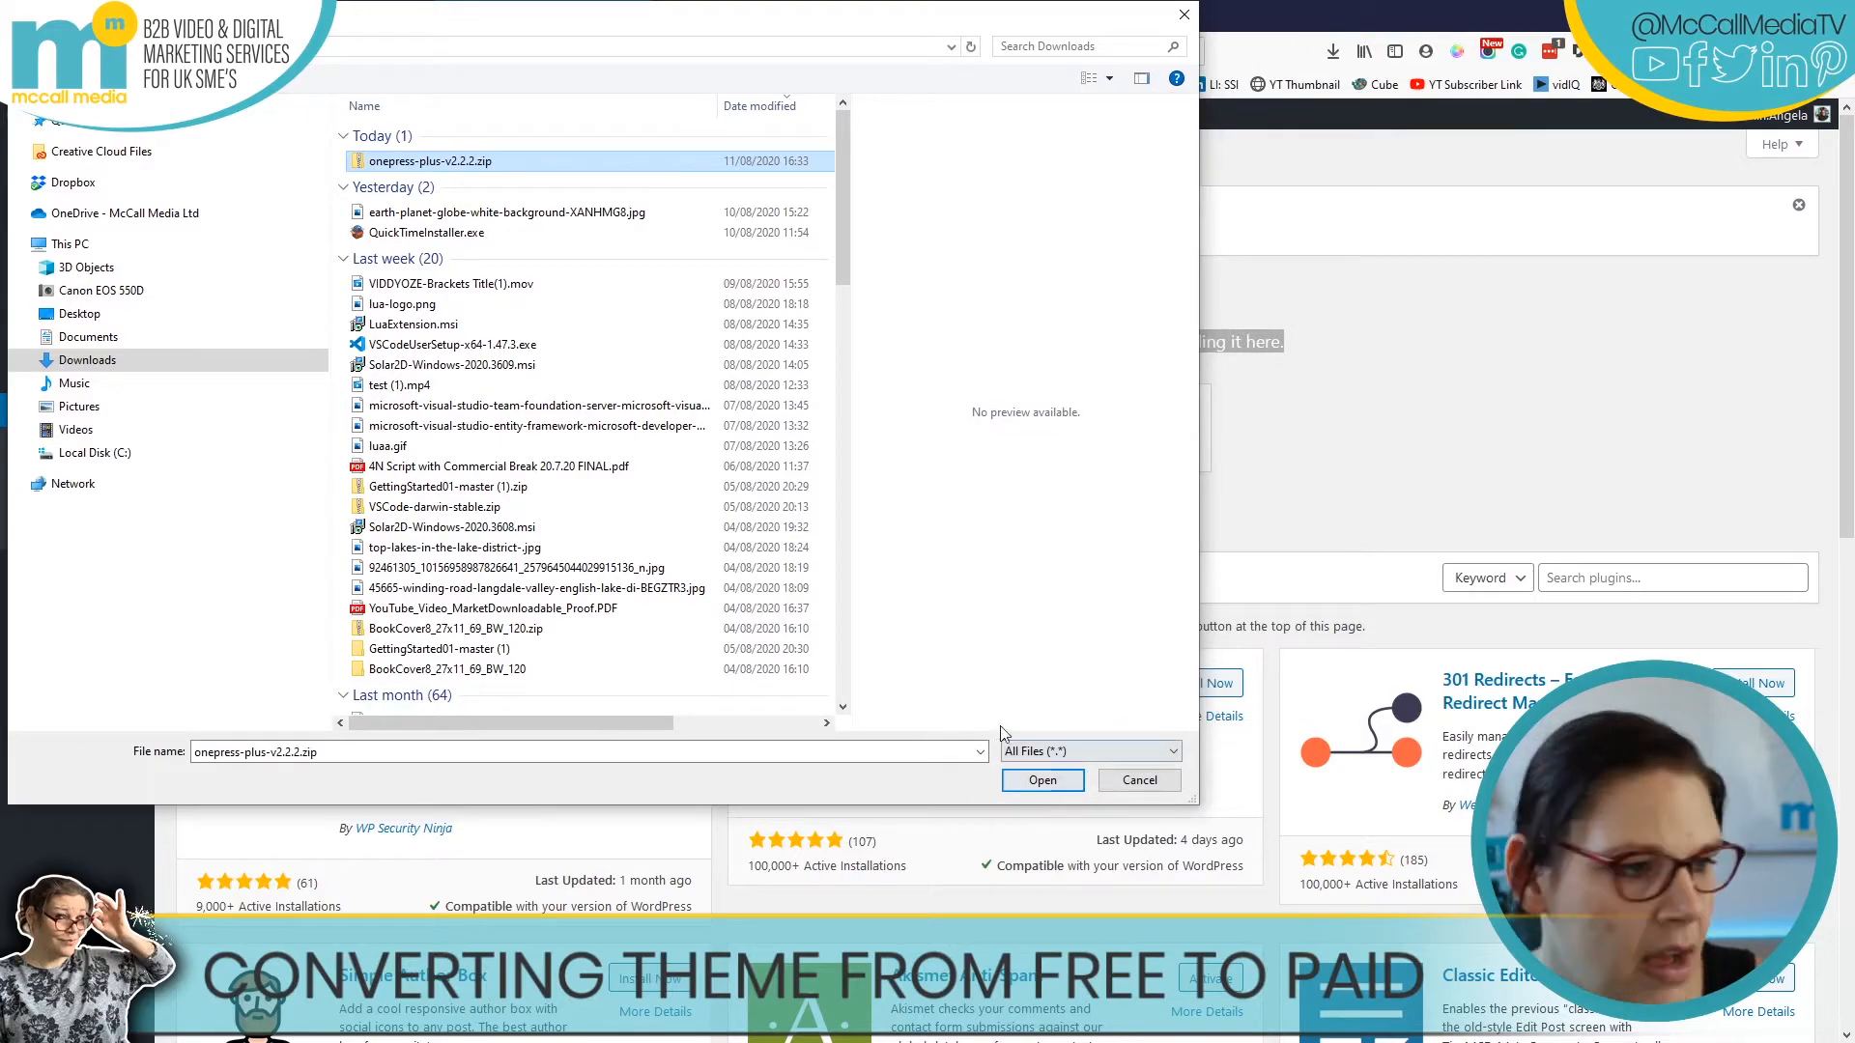
click(1043, 780)
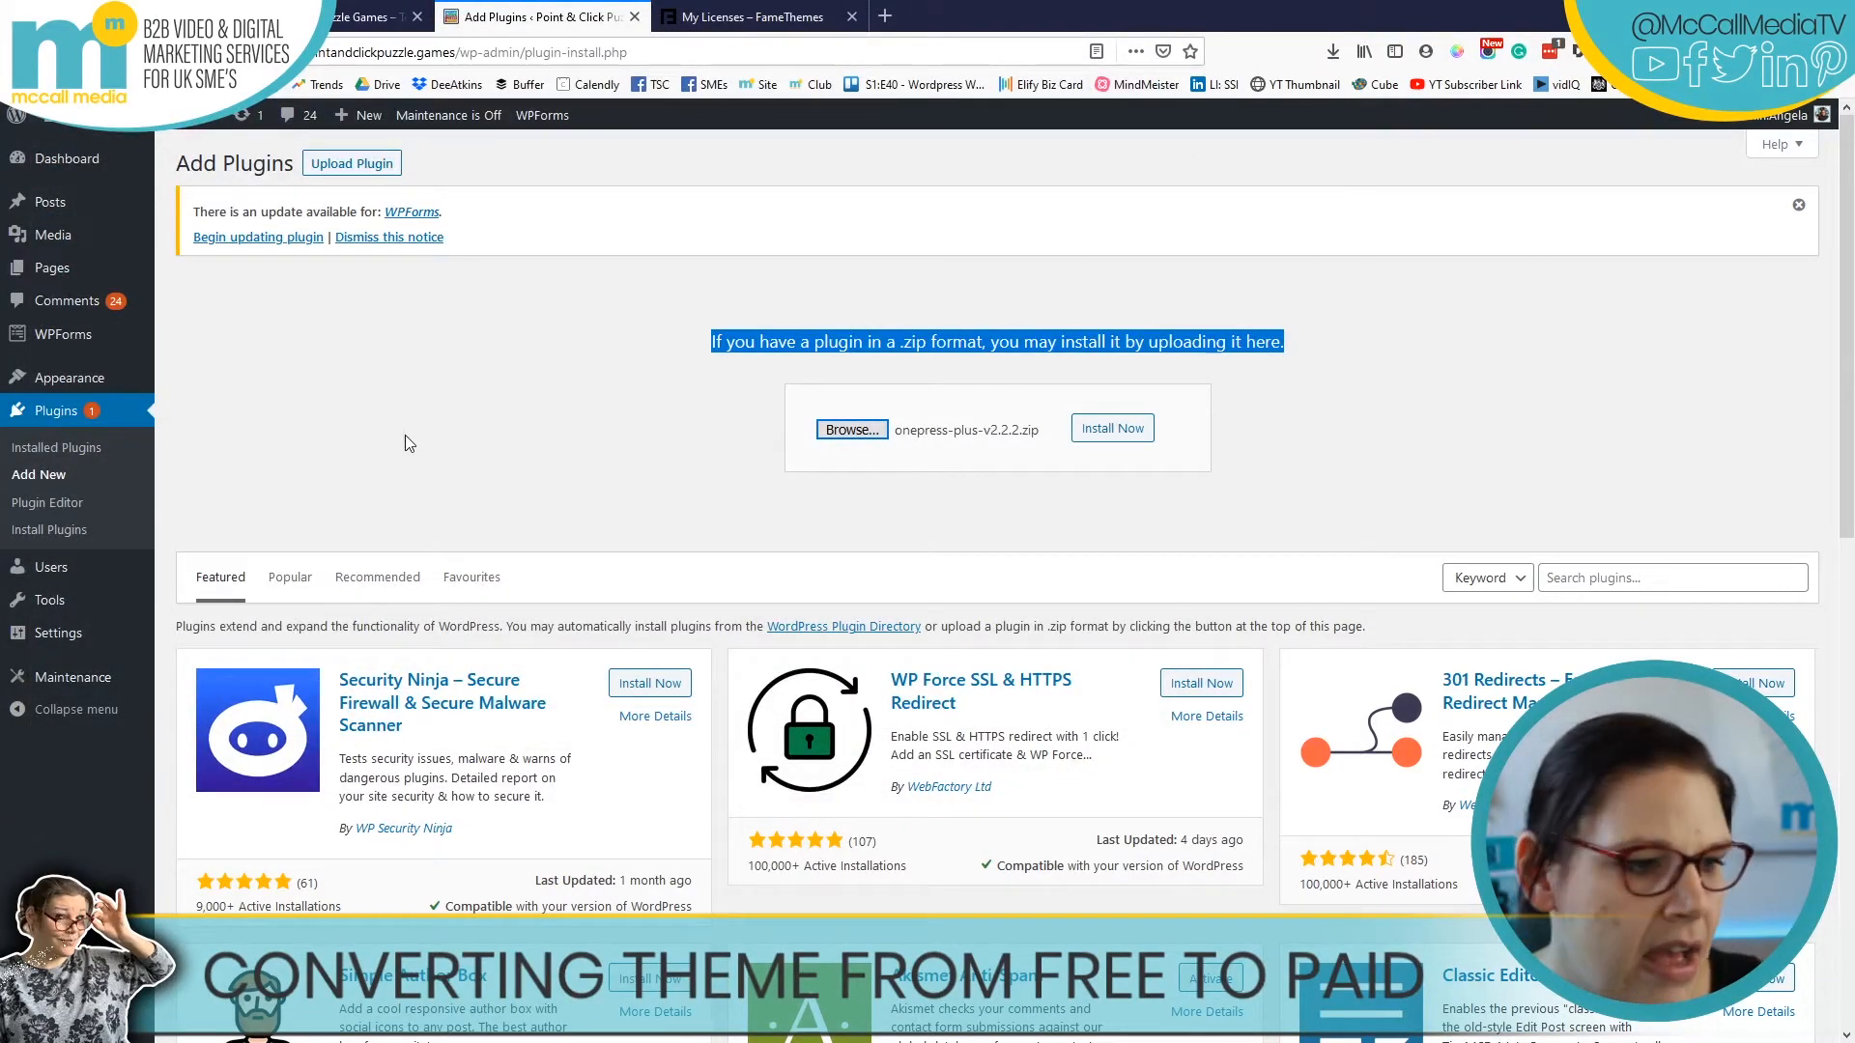
click(1112, 428)
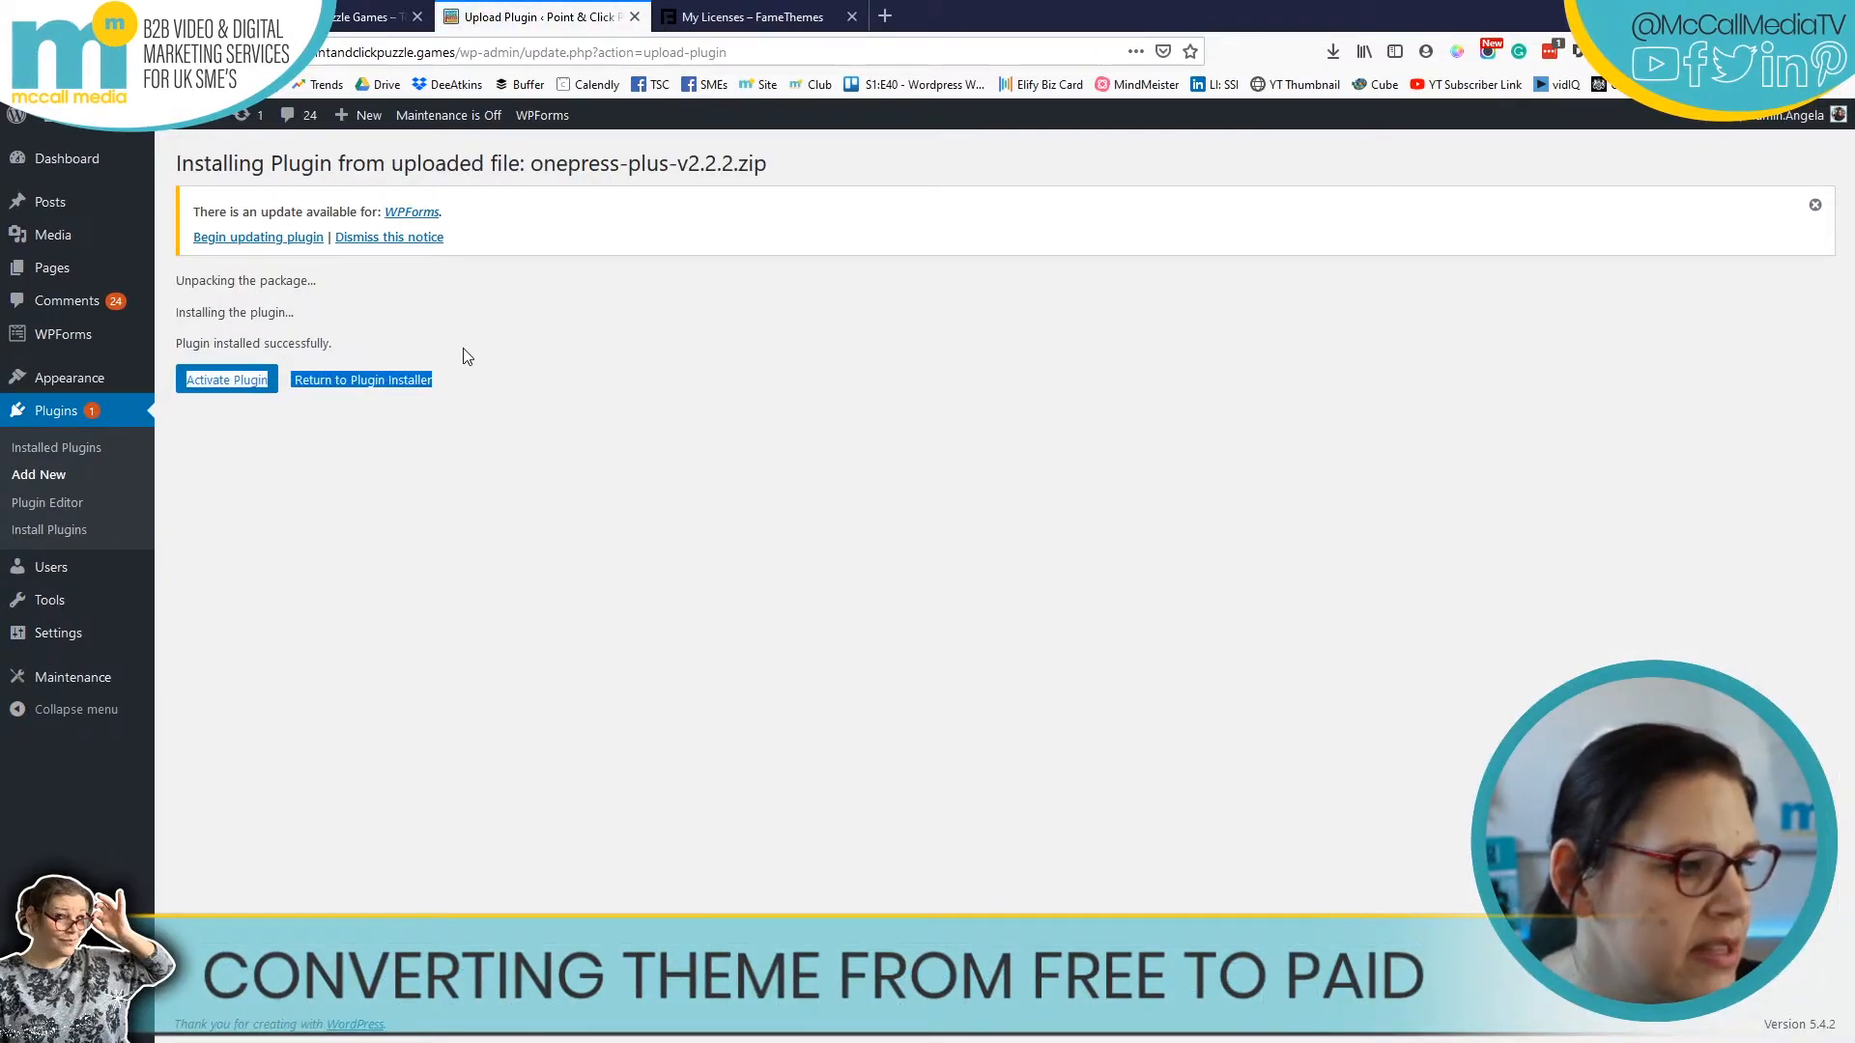
click(238, 378)
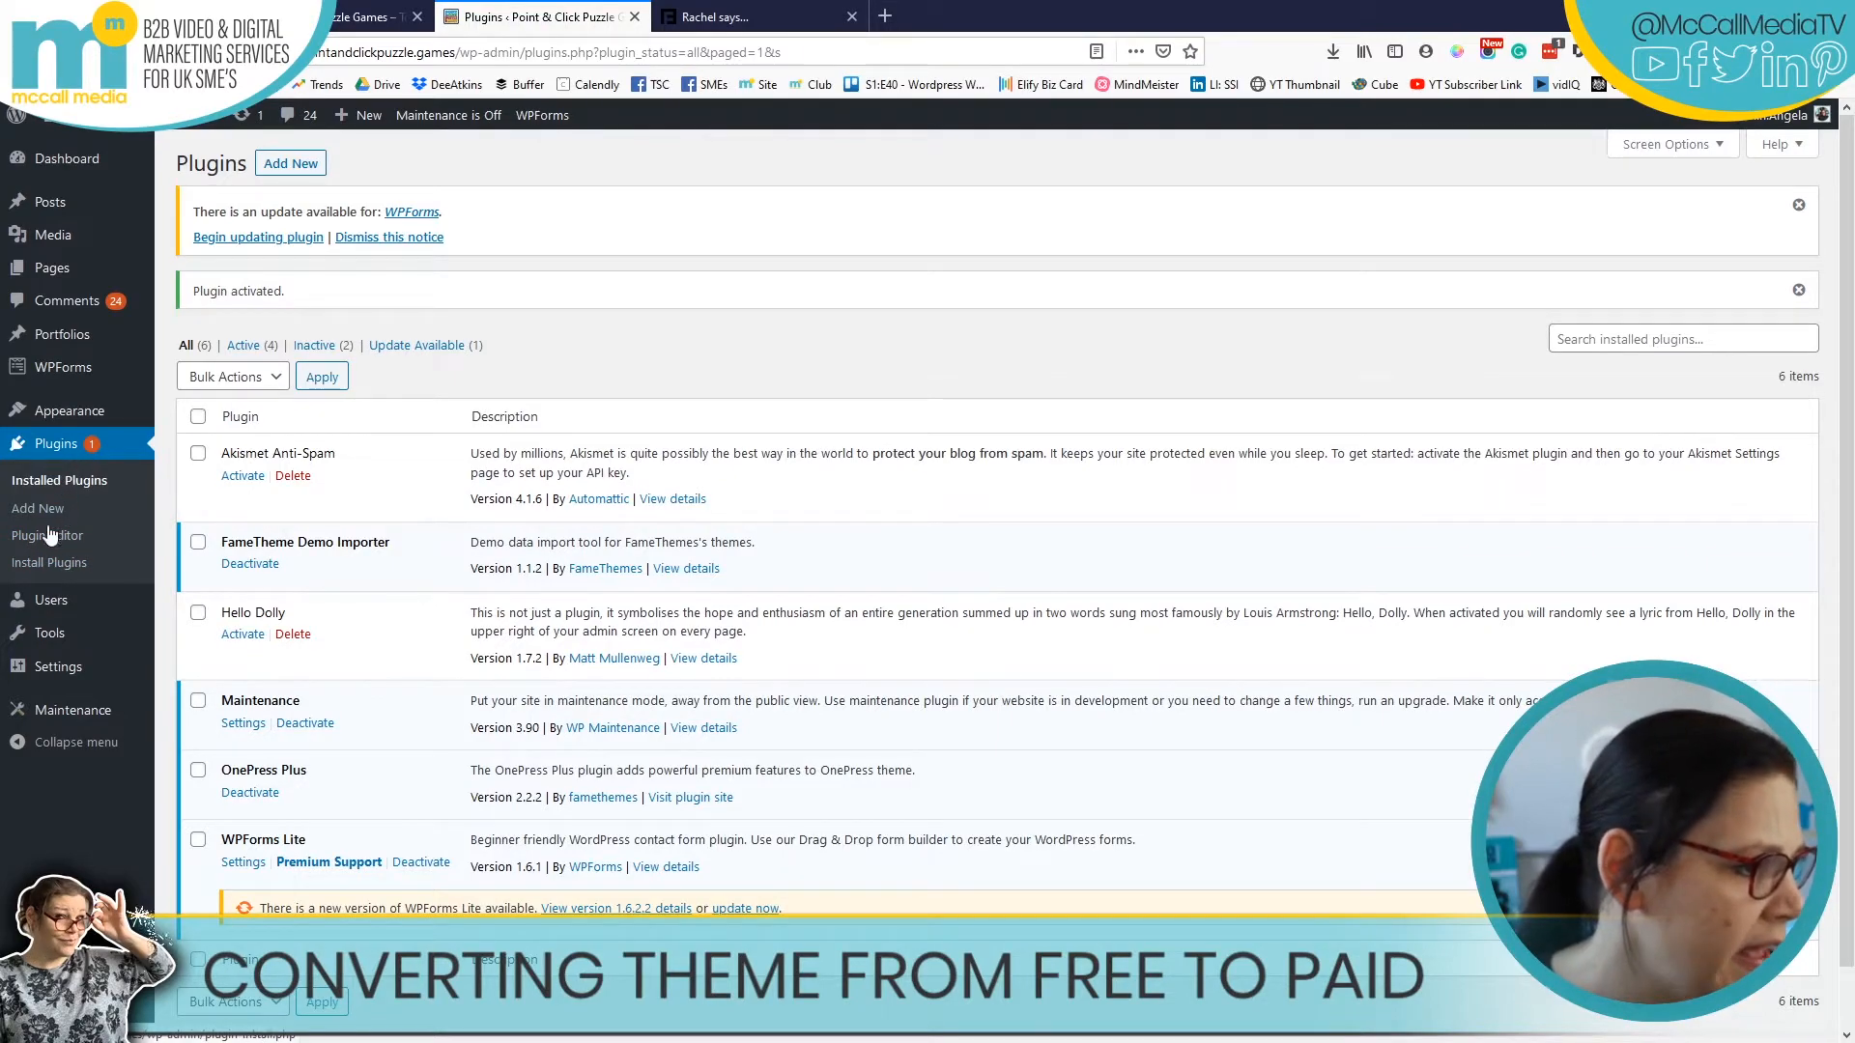
- Open the OnePress theme dashboard and show its OnePress Plus License settings
mouse_move(75, 422)
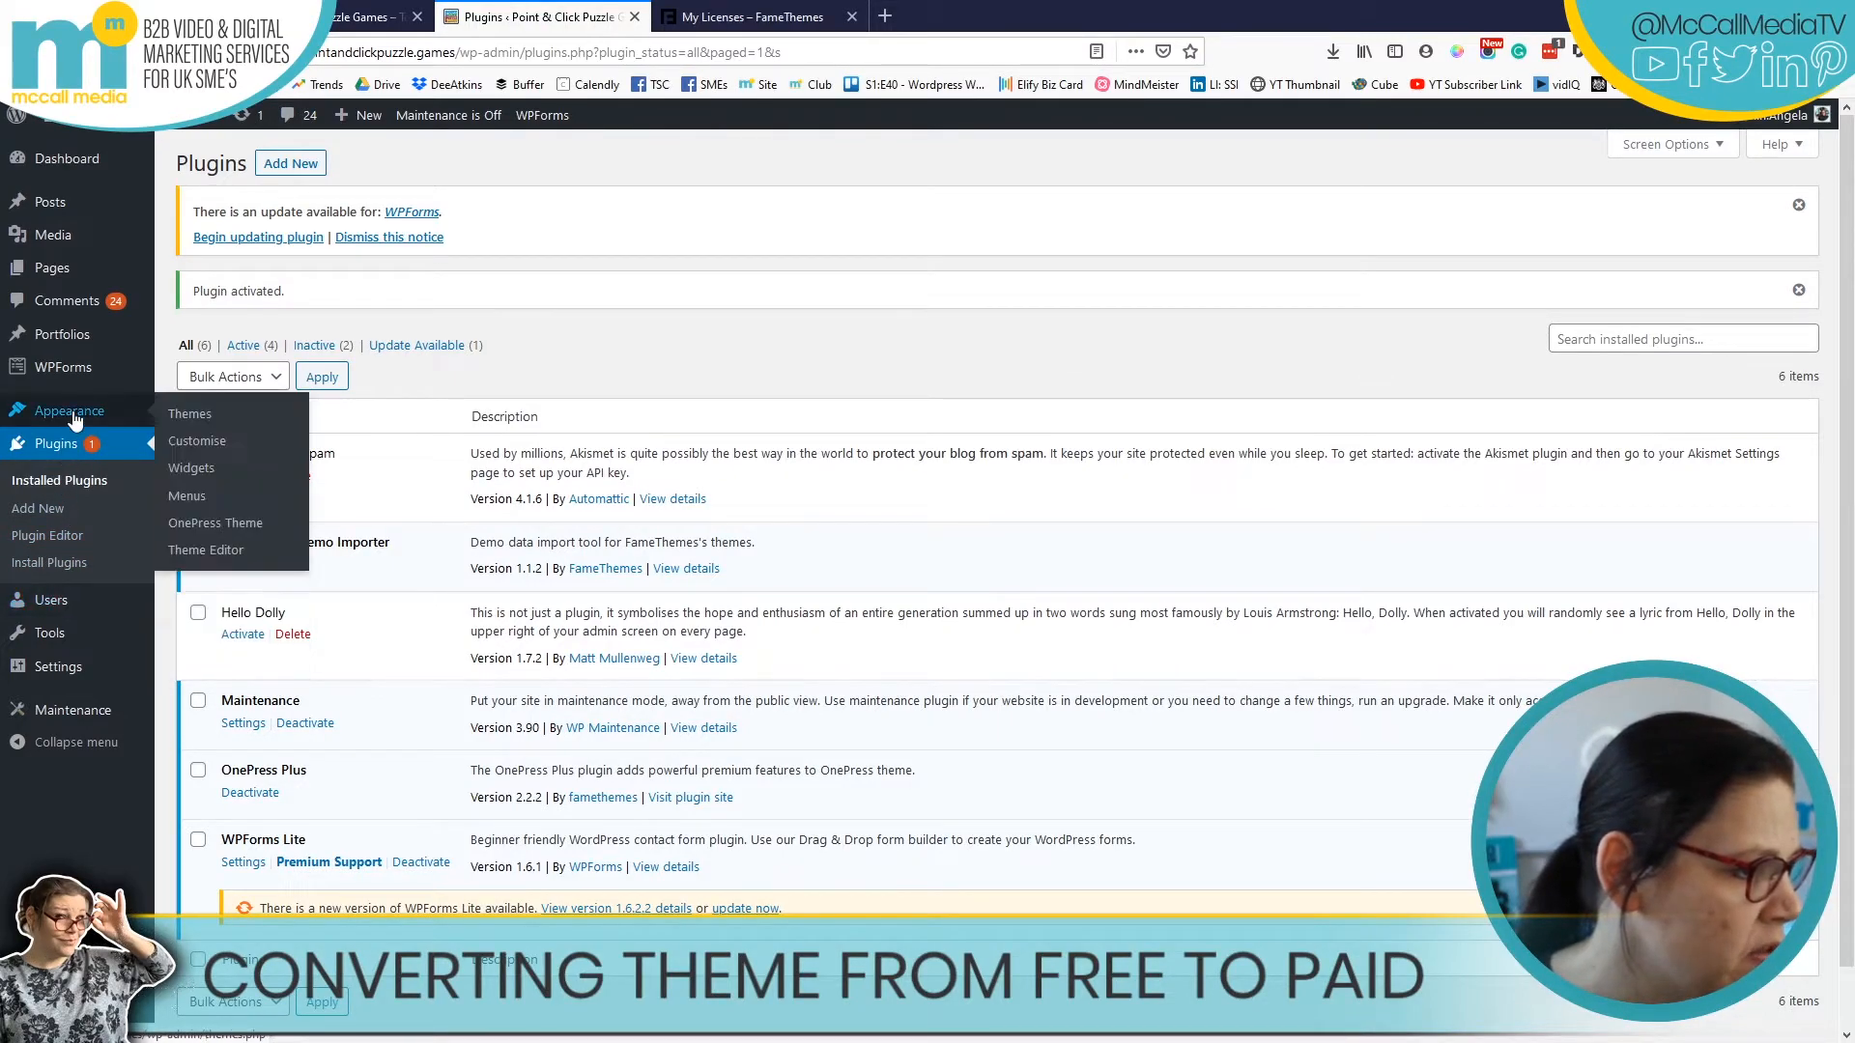
click(196, 525)
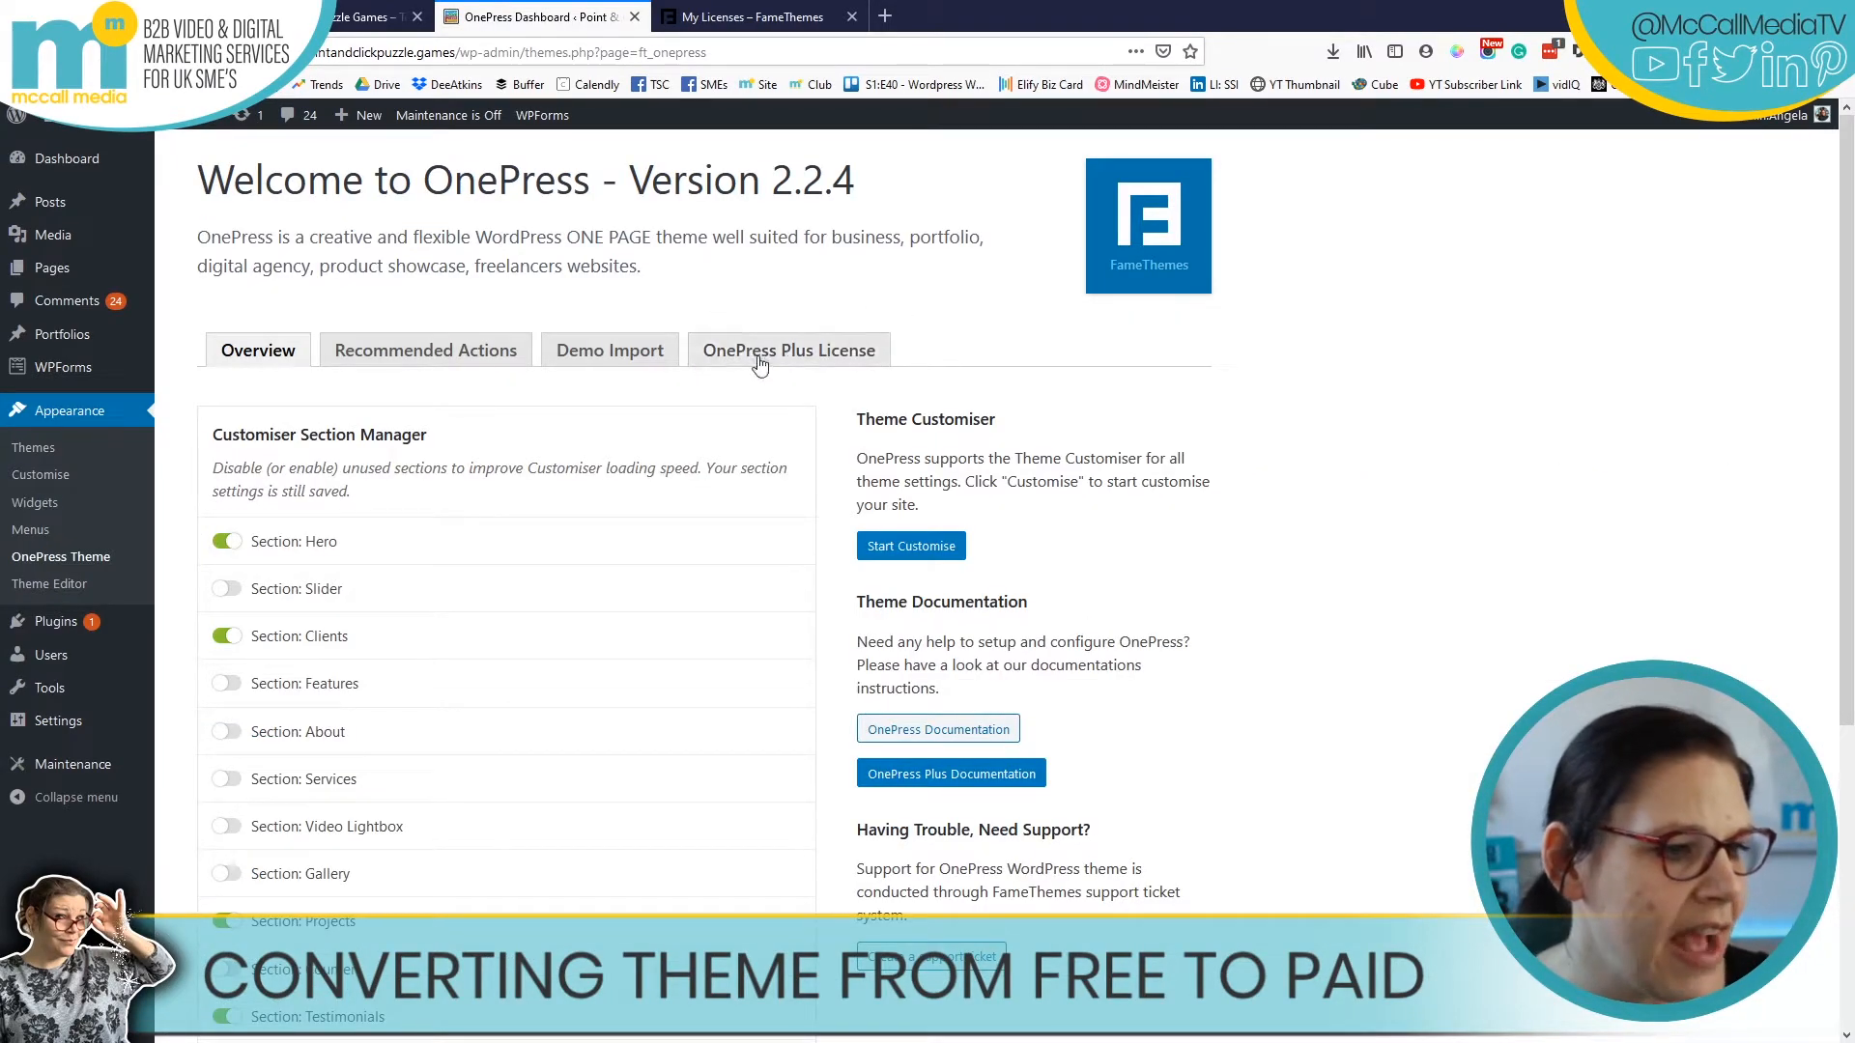
click(787, 356)
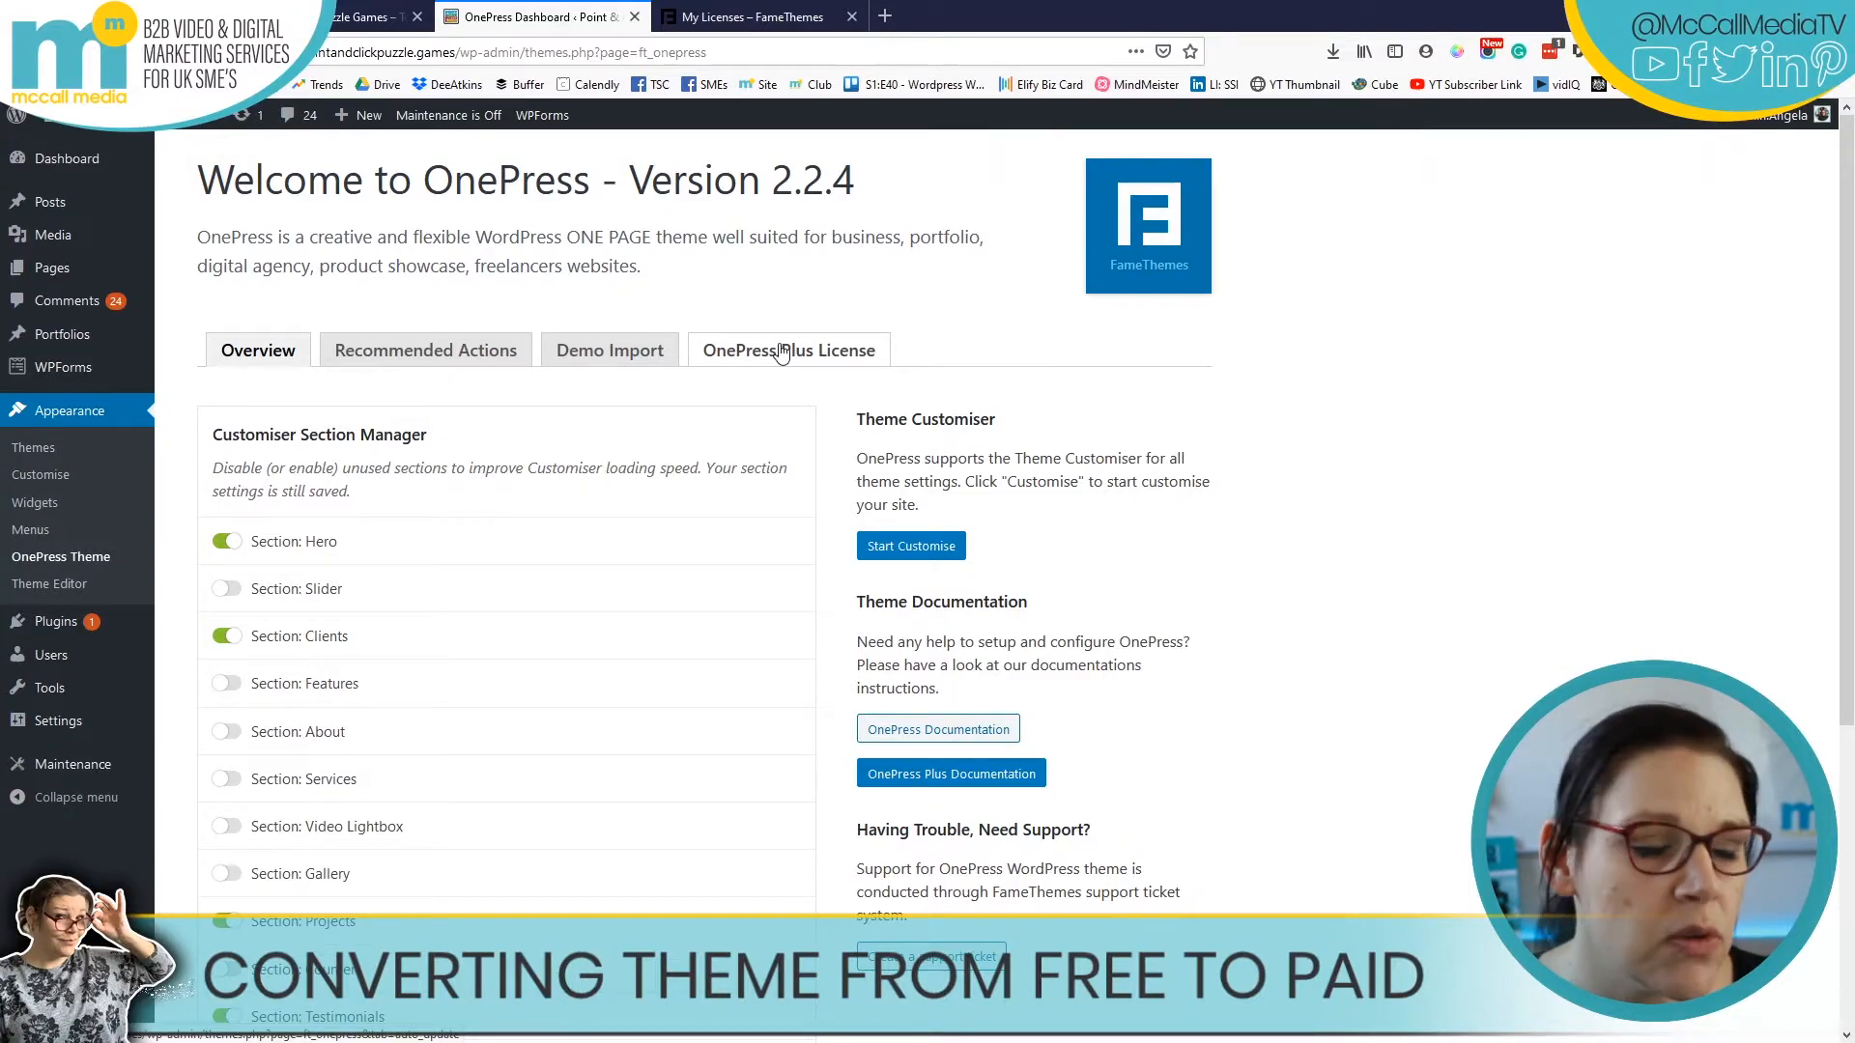
click(782, 353)
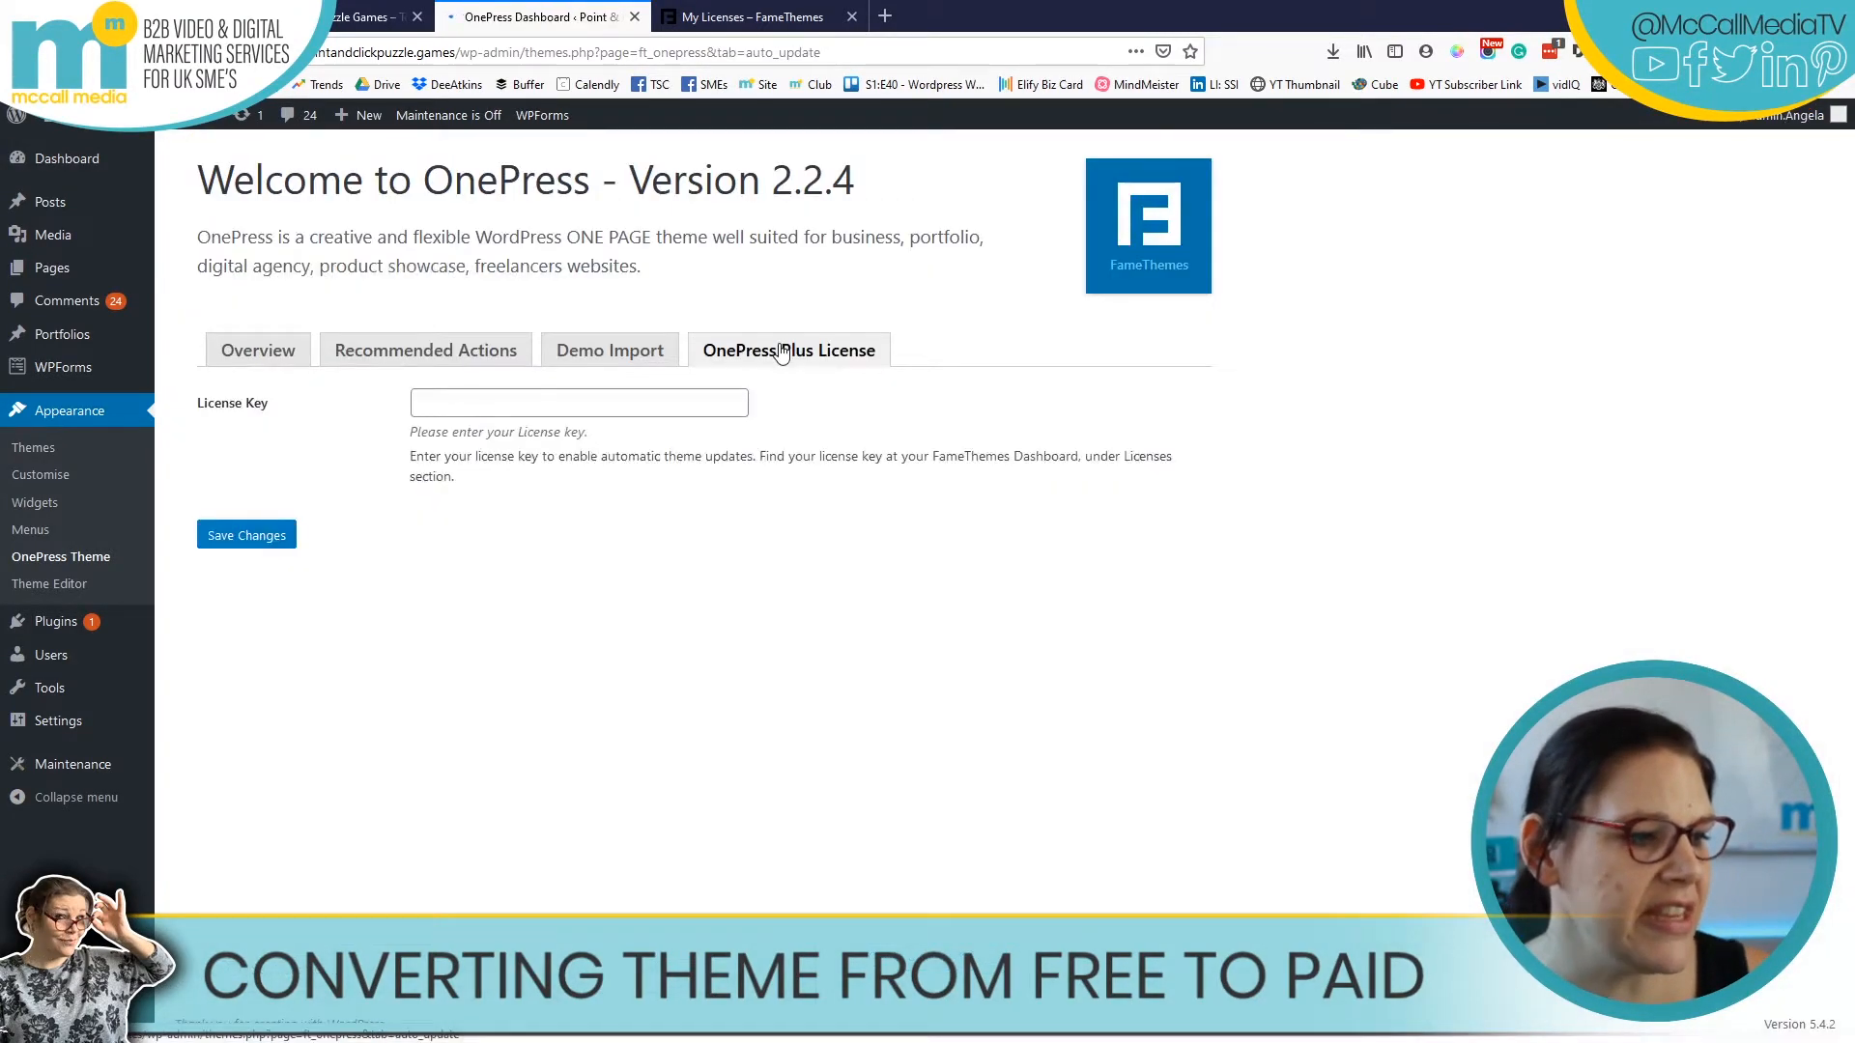
- Copy the license key from the FameThemes licenses page into the OnePress Plus License Key field and save the changes
click(441, 413)
click(744, 16)
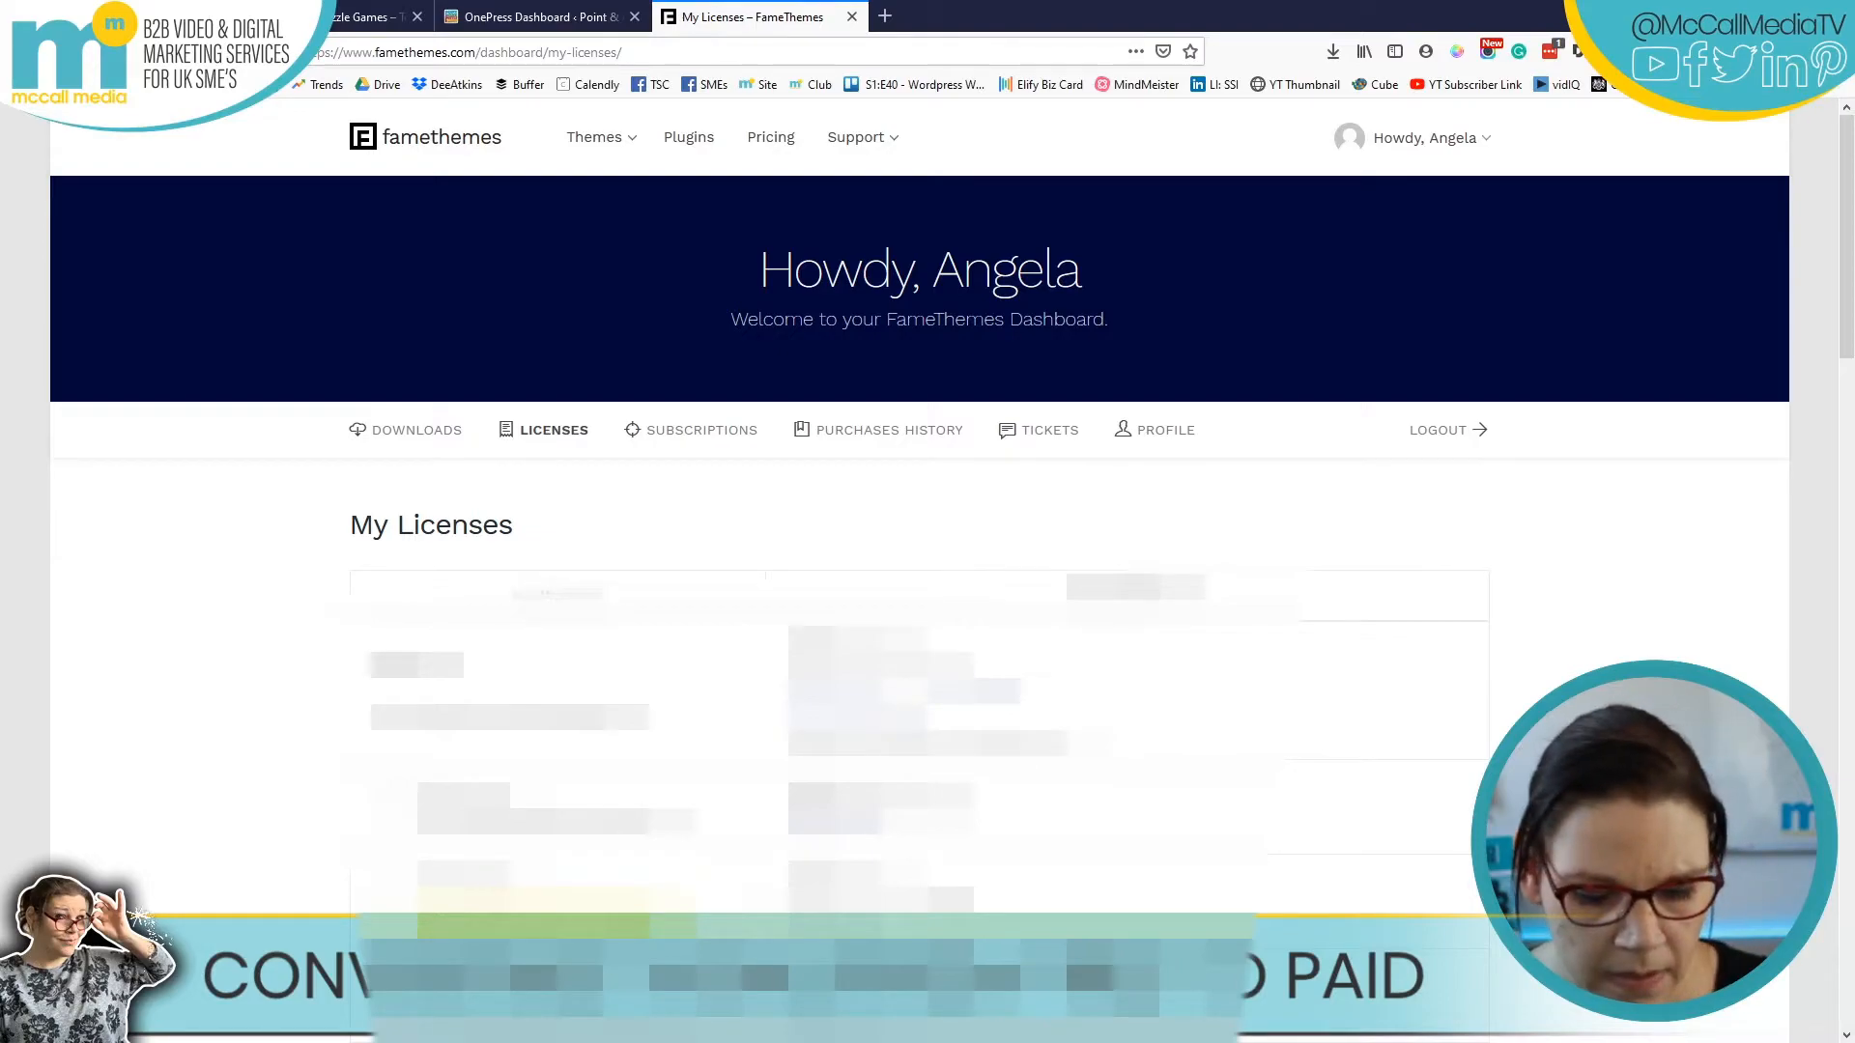
click(541, 16)
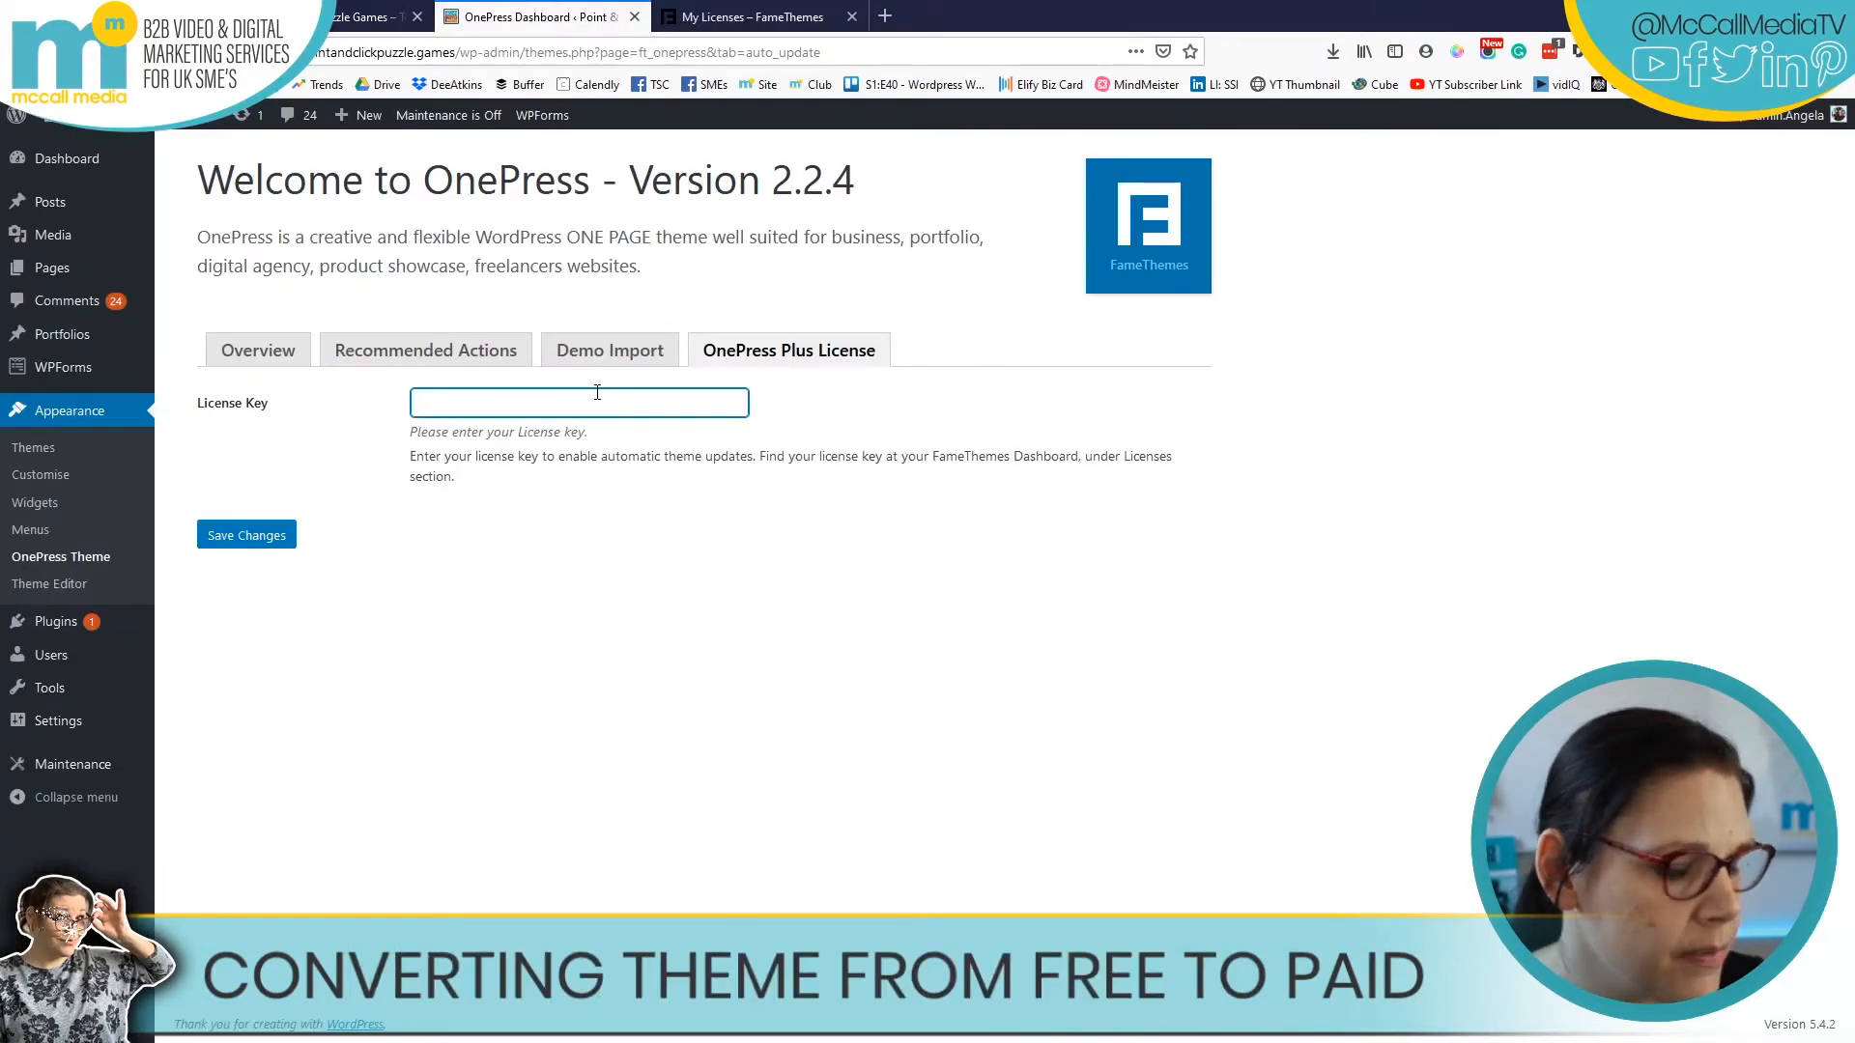
key(ctrl+v)
click(886, 404)
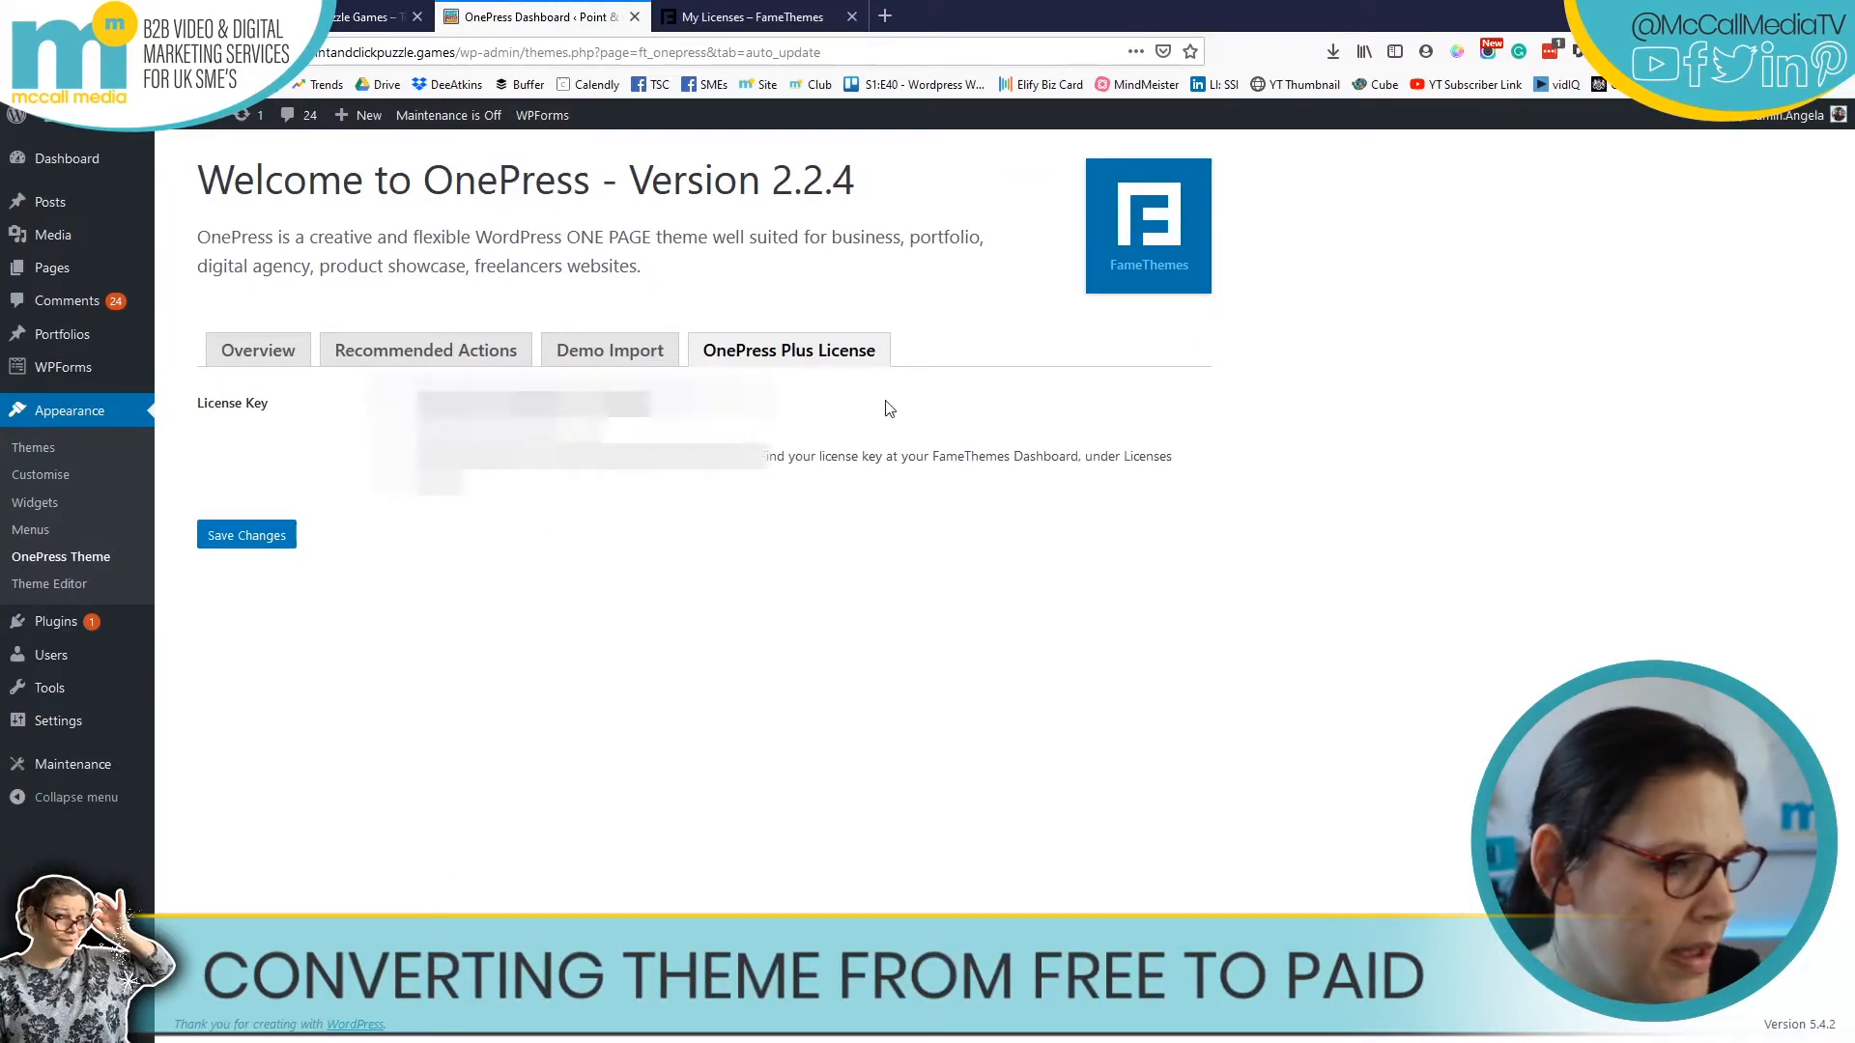
click(292, 536)
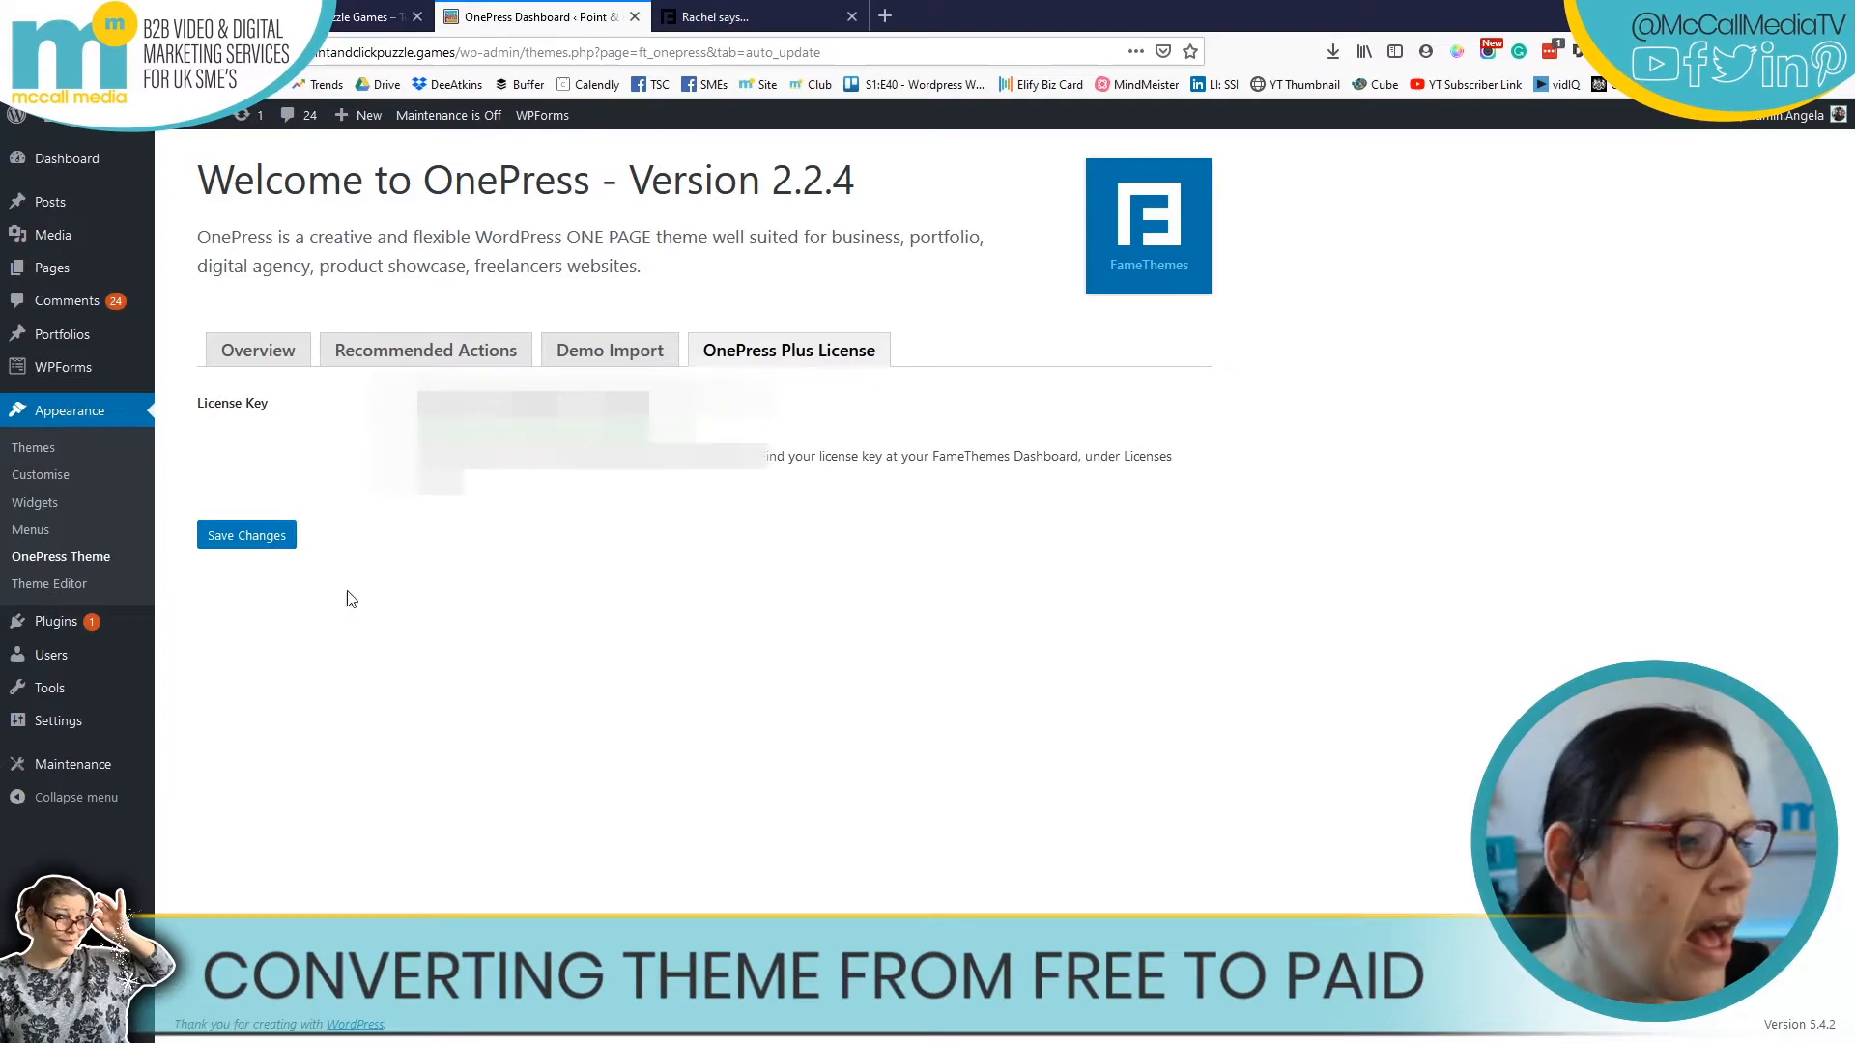
- Turn off the Clients, Projects, Testimonials, Pricing, Call to Action and Map sections in the Customiser Section Manager, keeping Hero enabled, and save
click(235, 358)
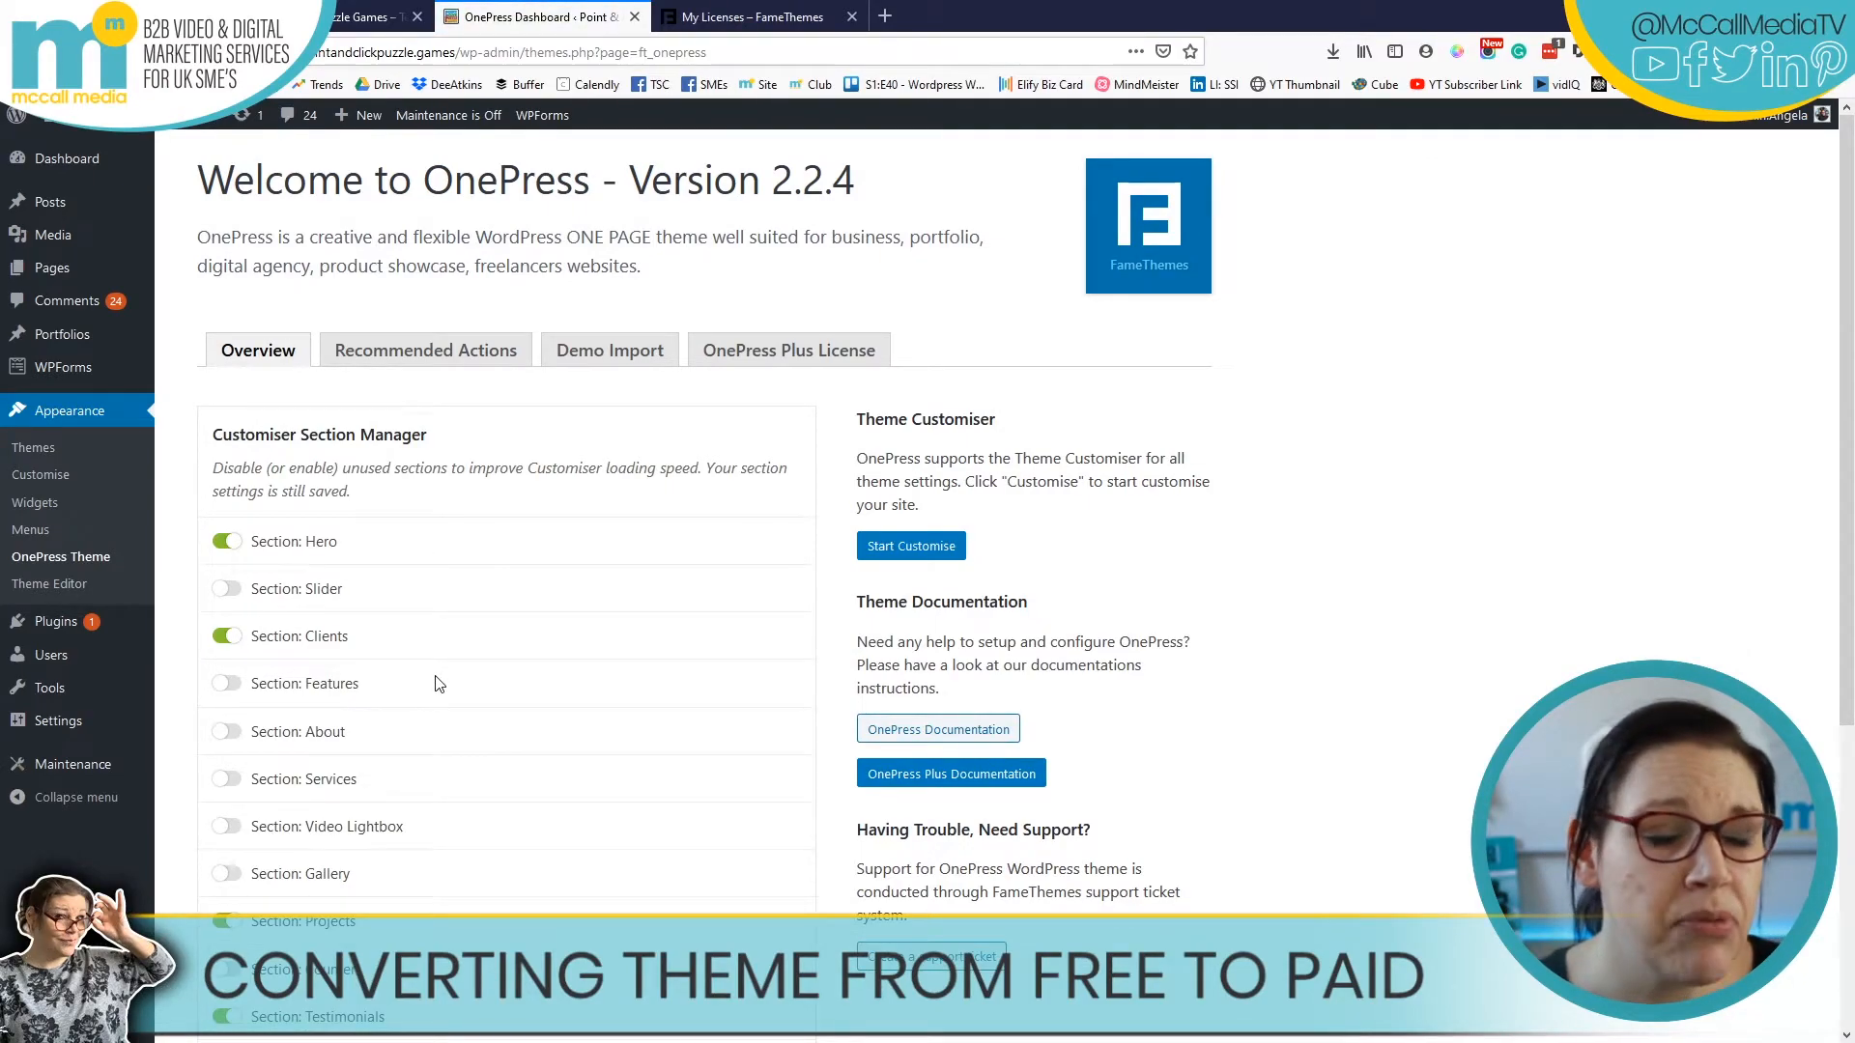
scroll(436, 684, down, 2)
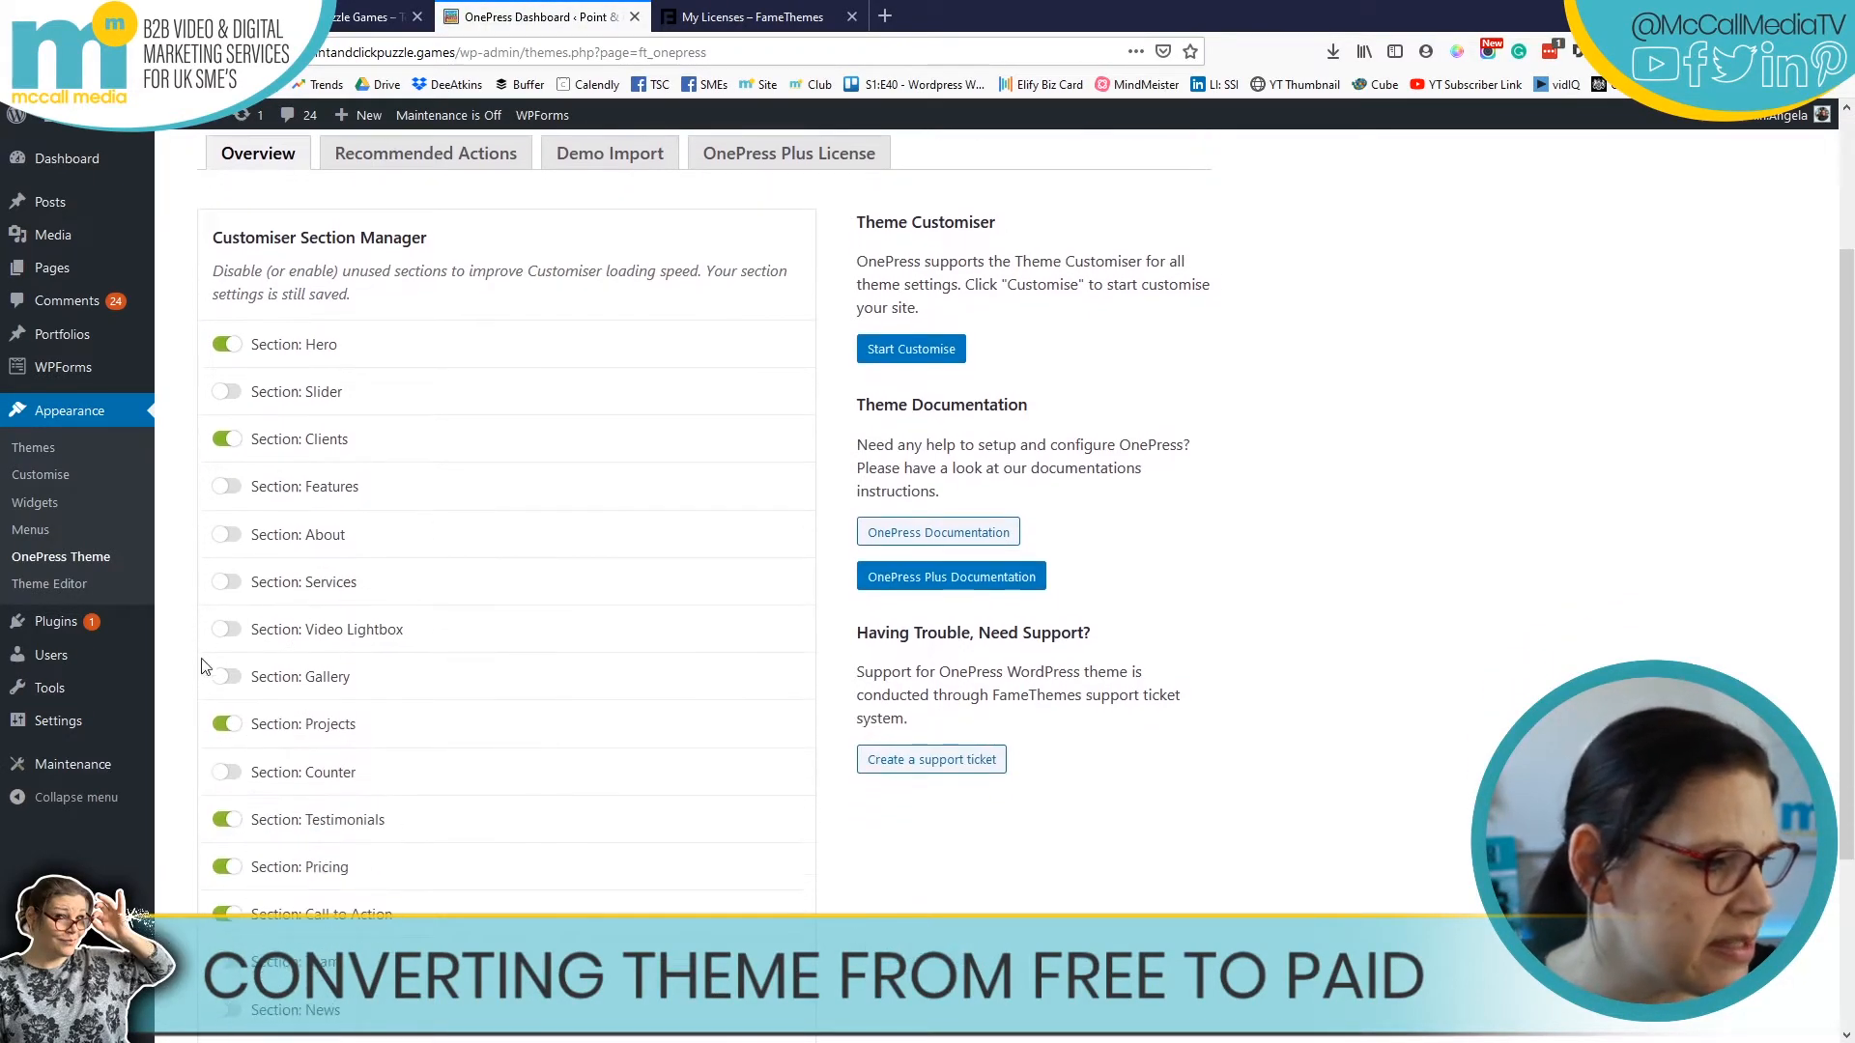
click(227, 440)
scroll(420, 560, down, 1)
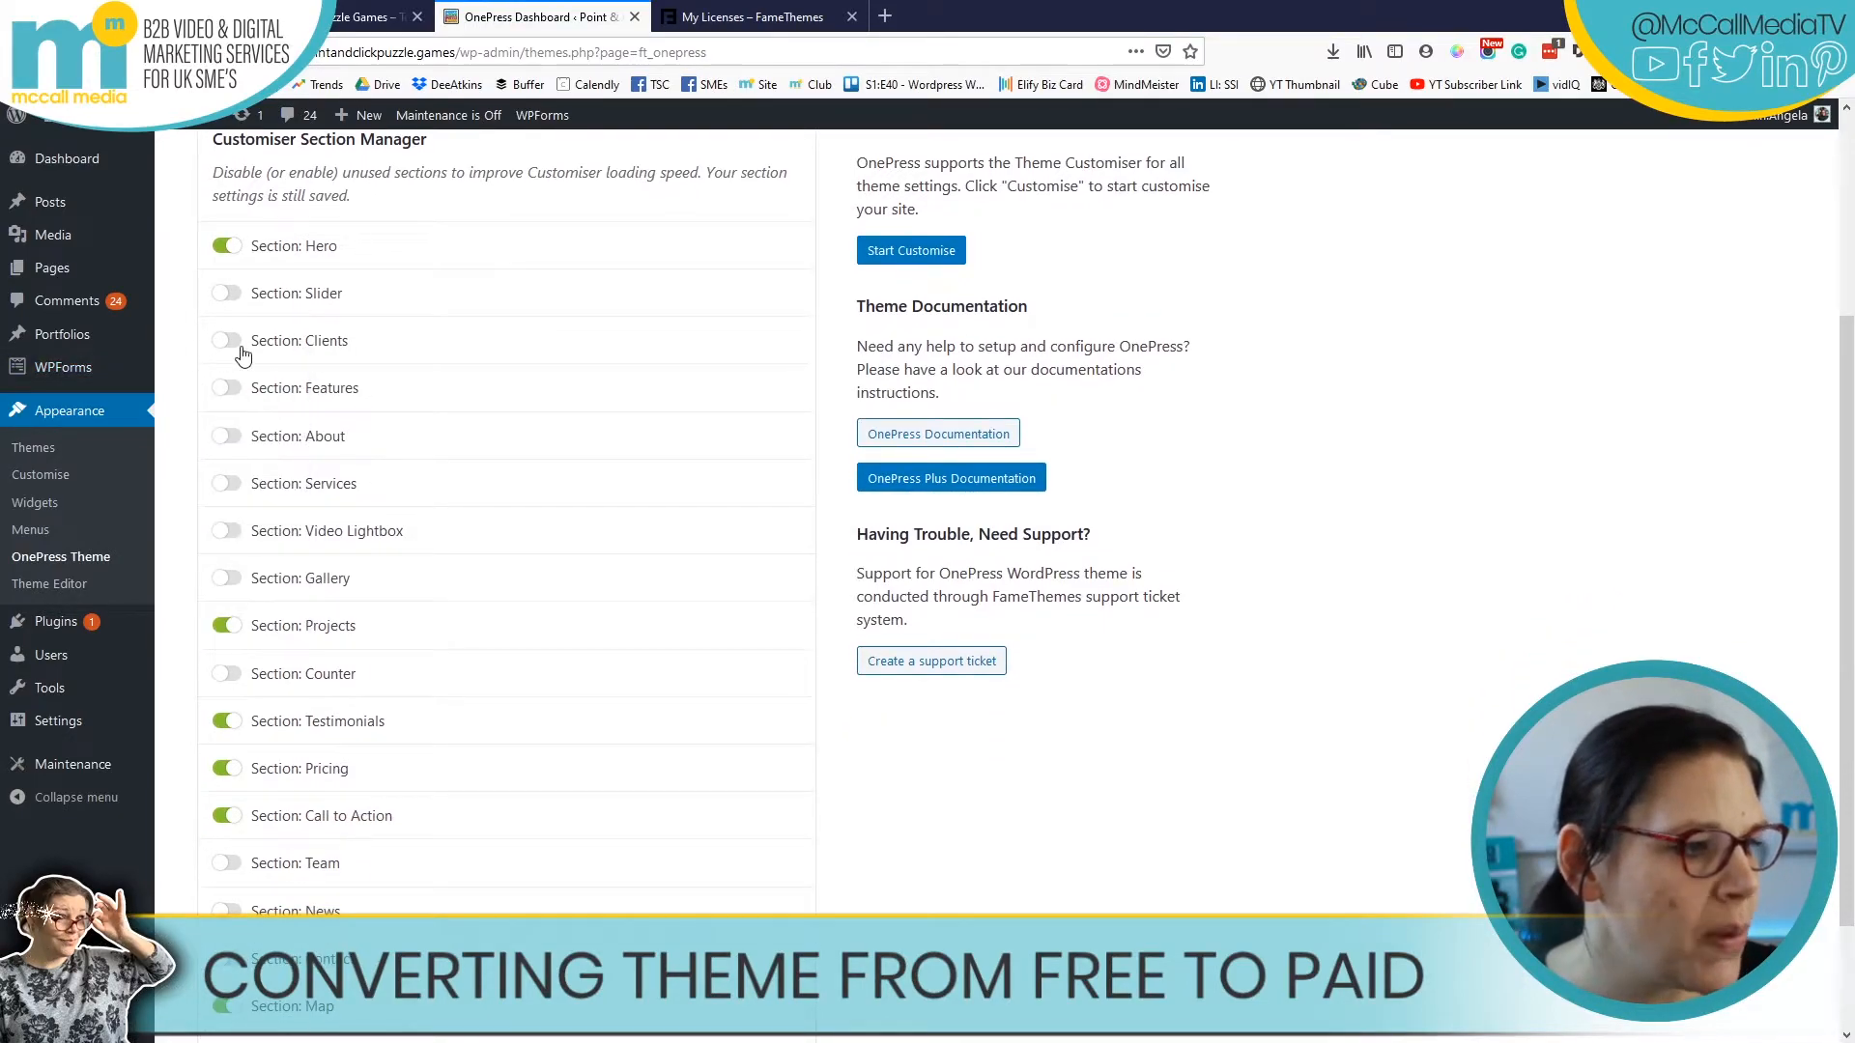
click(227, 626)
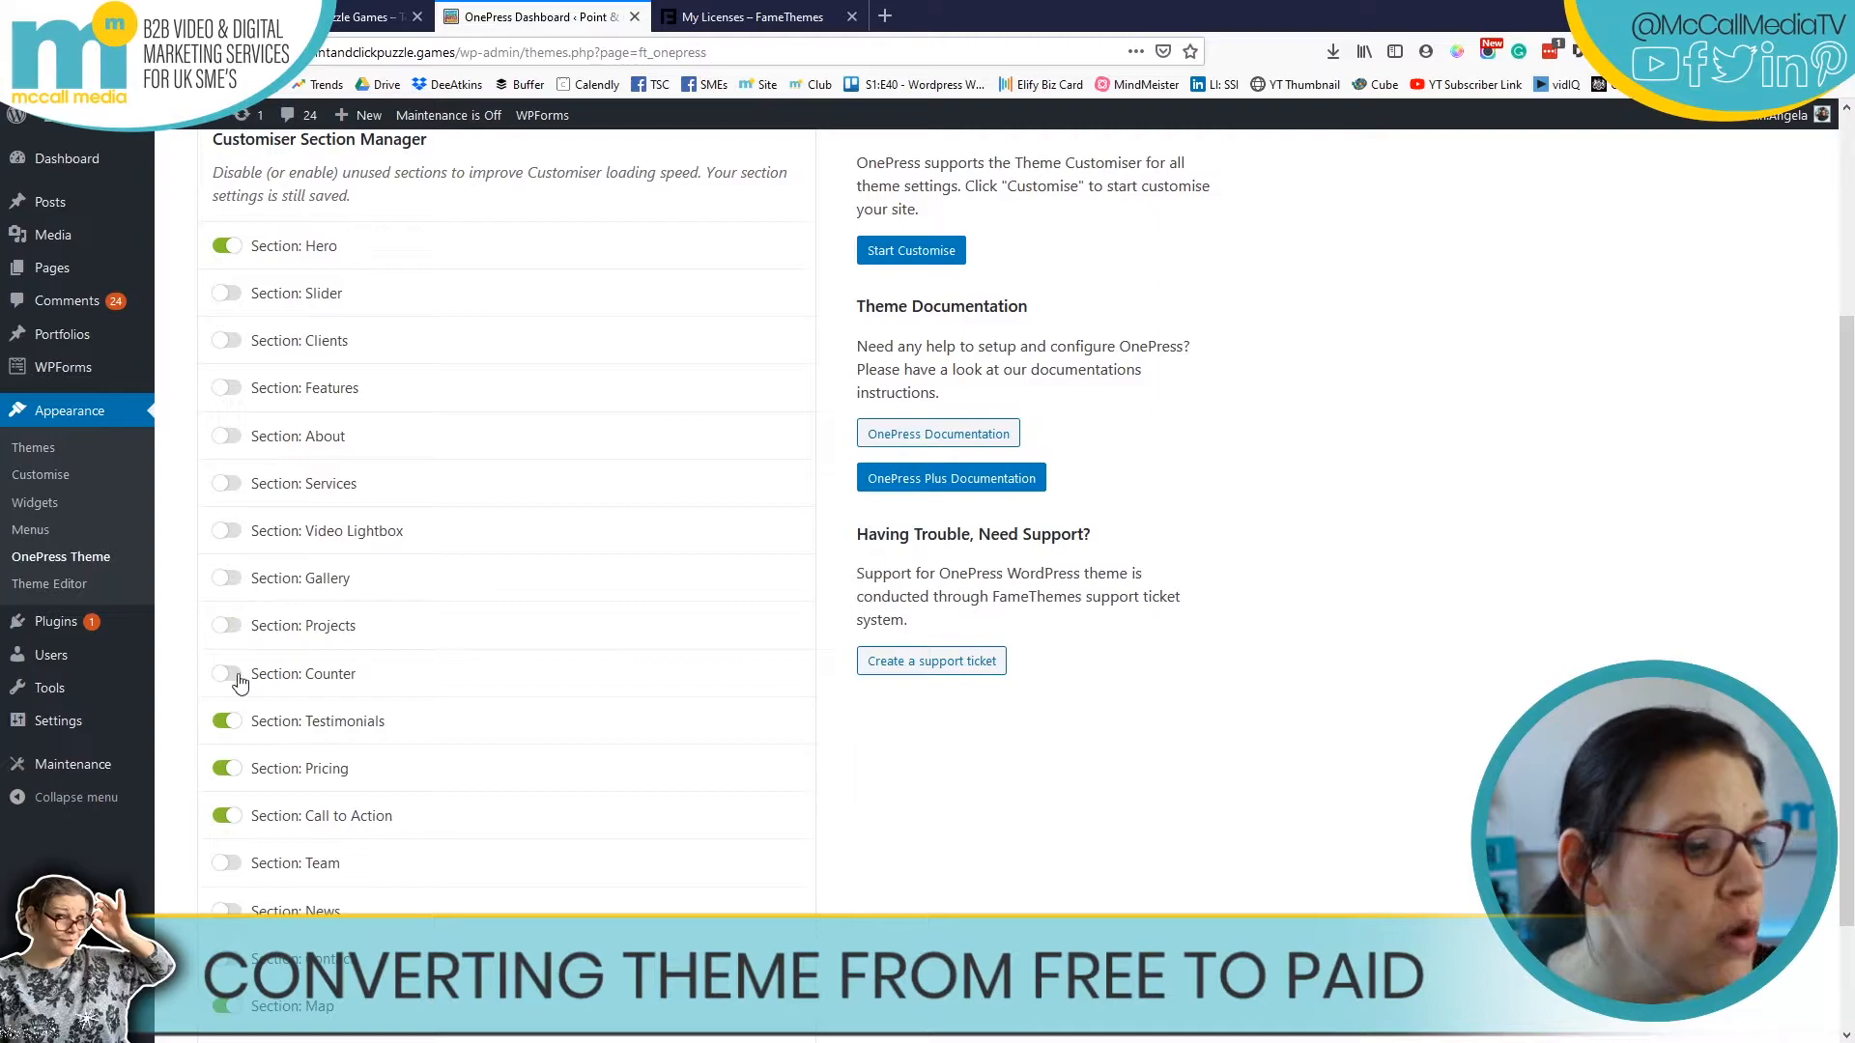
click(229, 725)
click(228, 819)
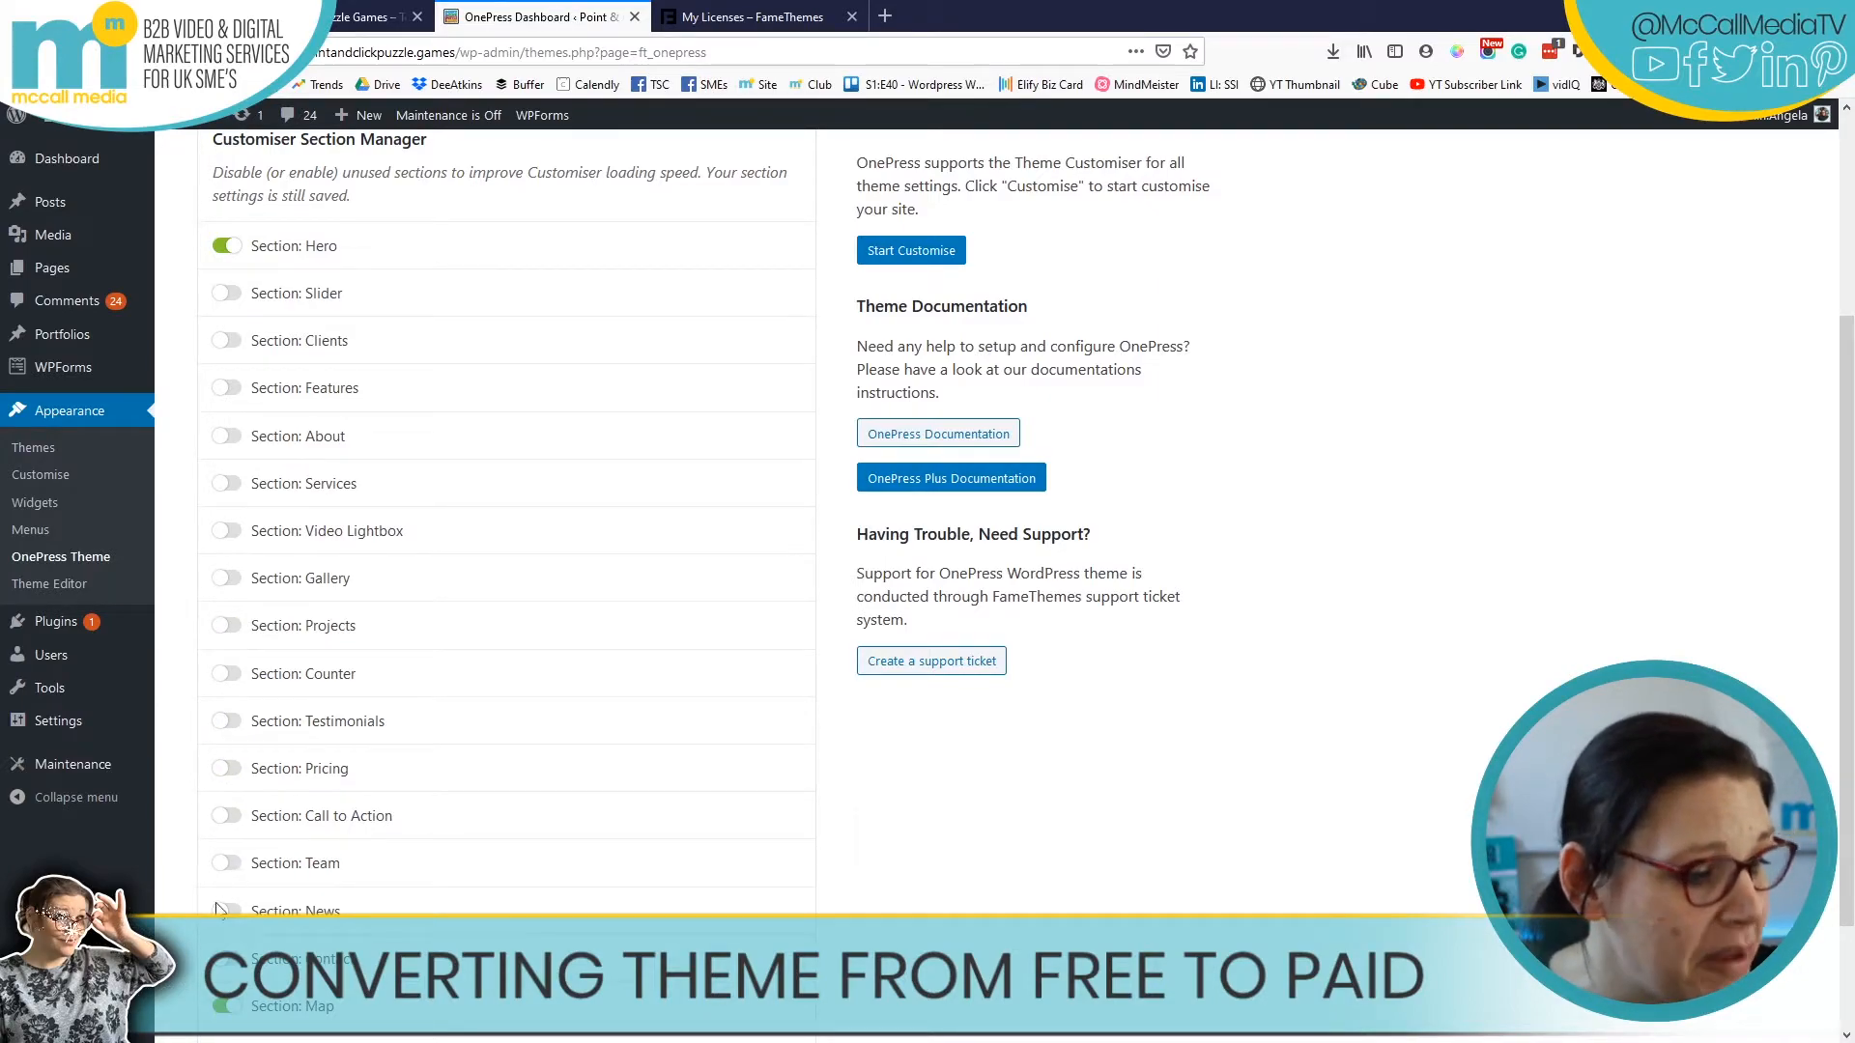
scroll(435, 683, down, 2)
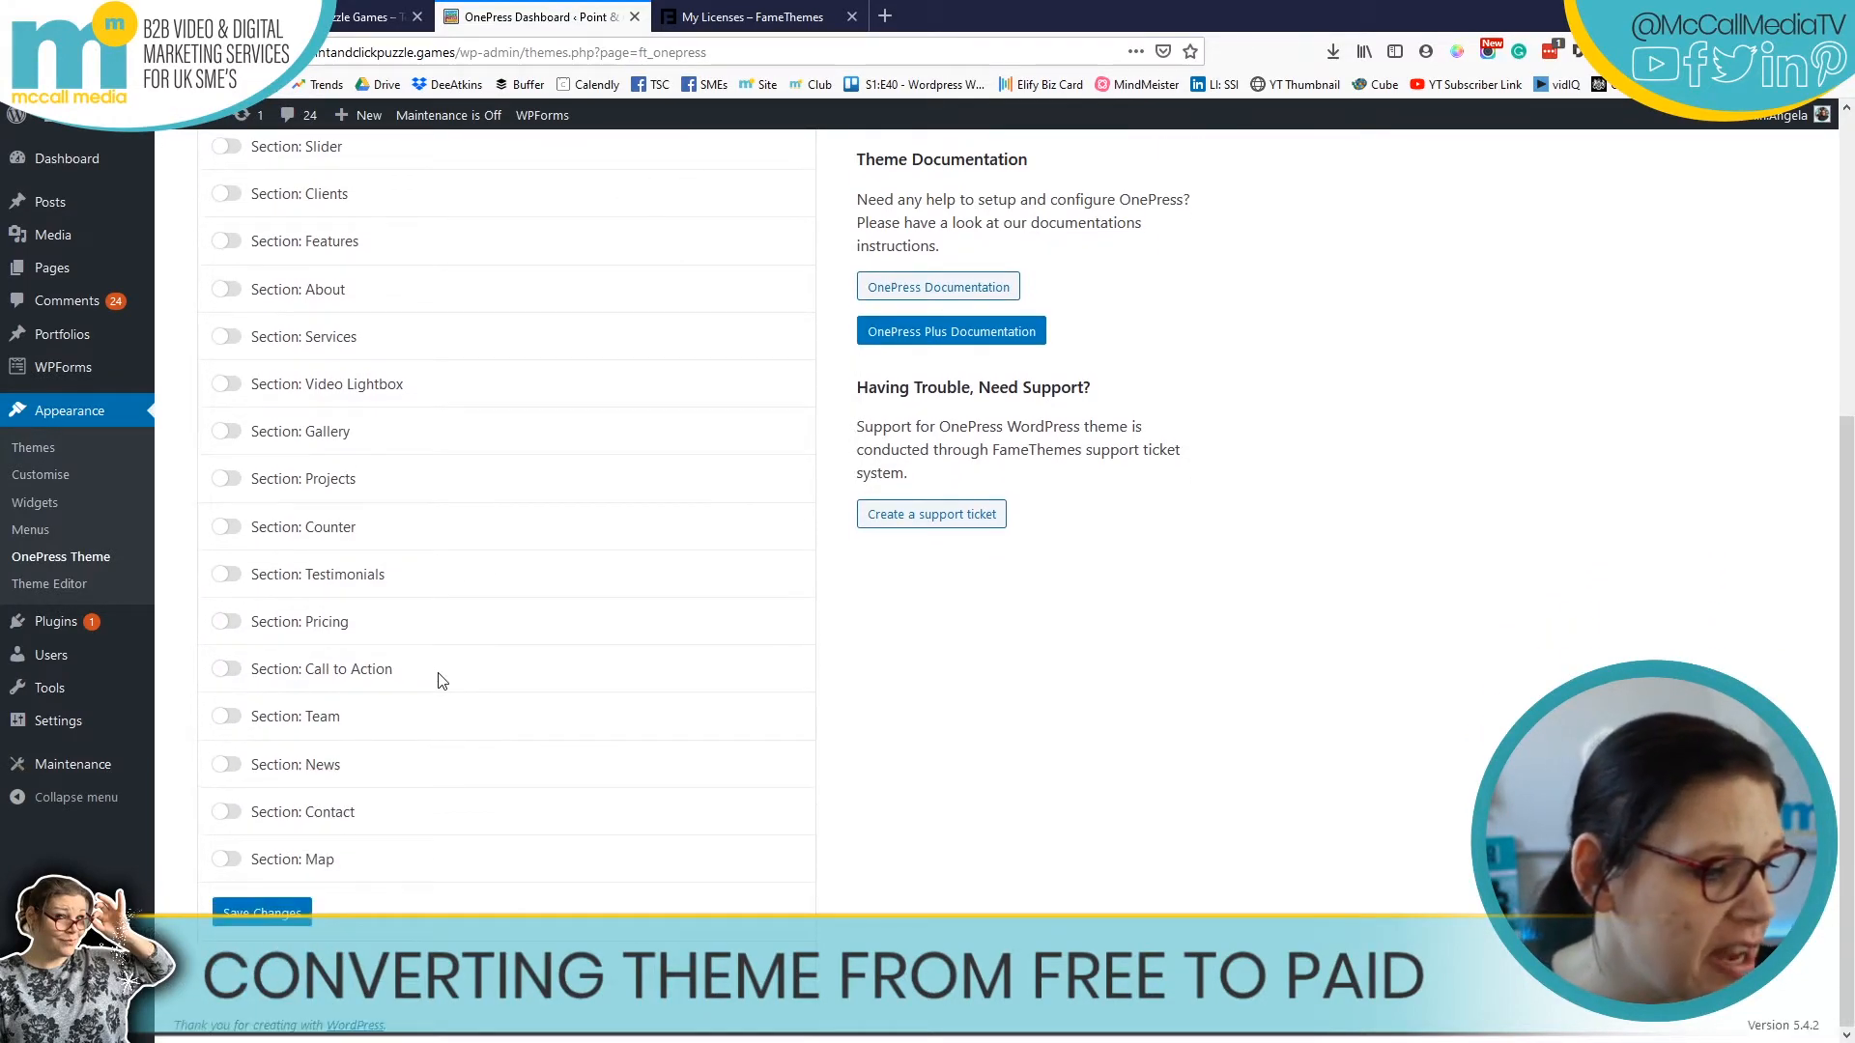
scroll(438, 683, up, 5)
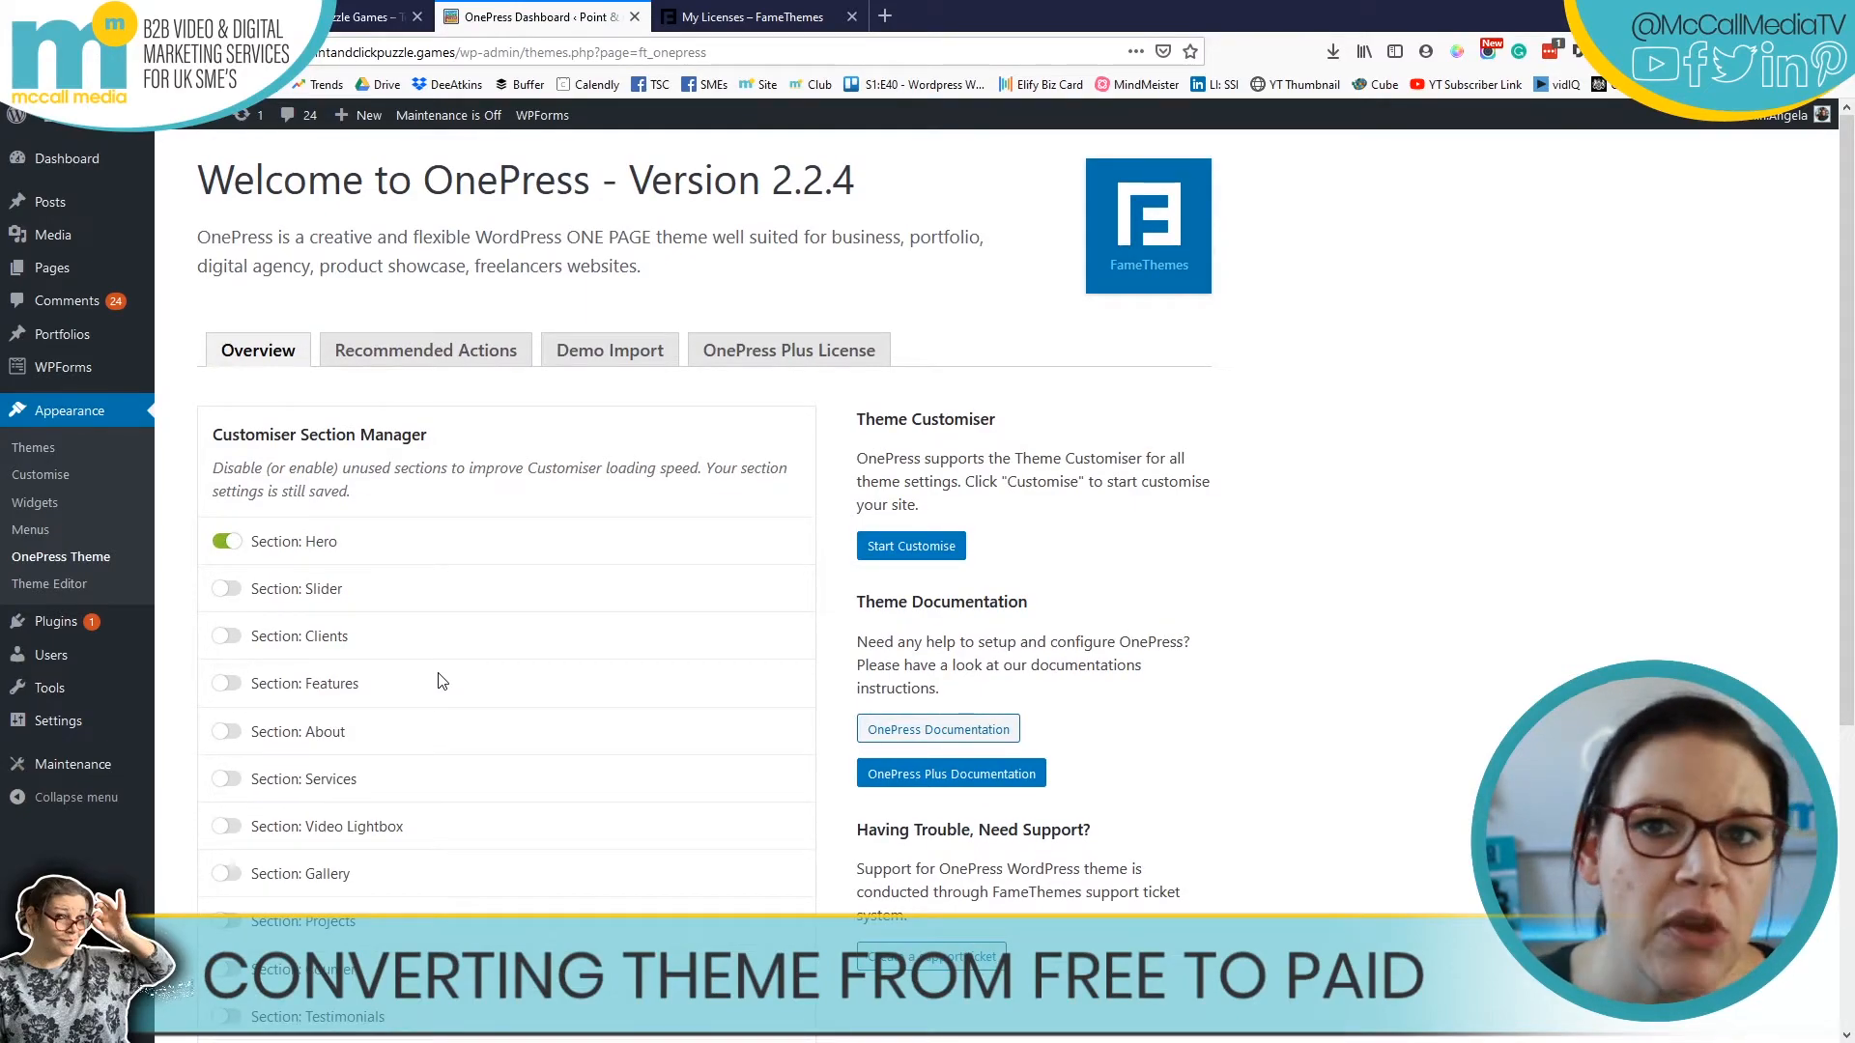
scroll(438, 682, down, 5)
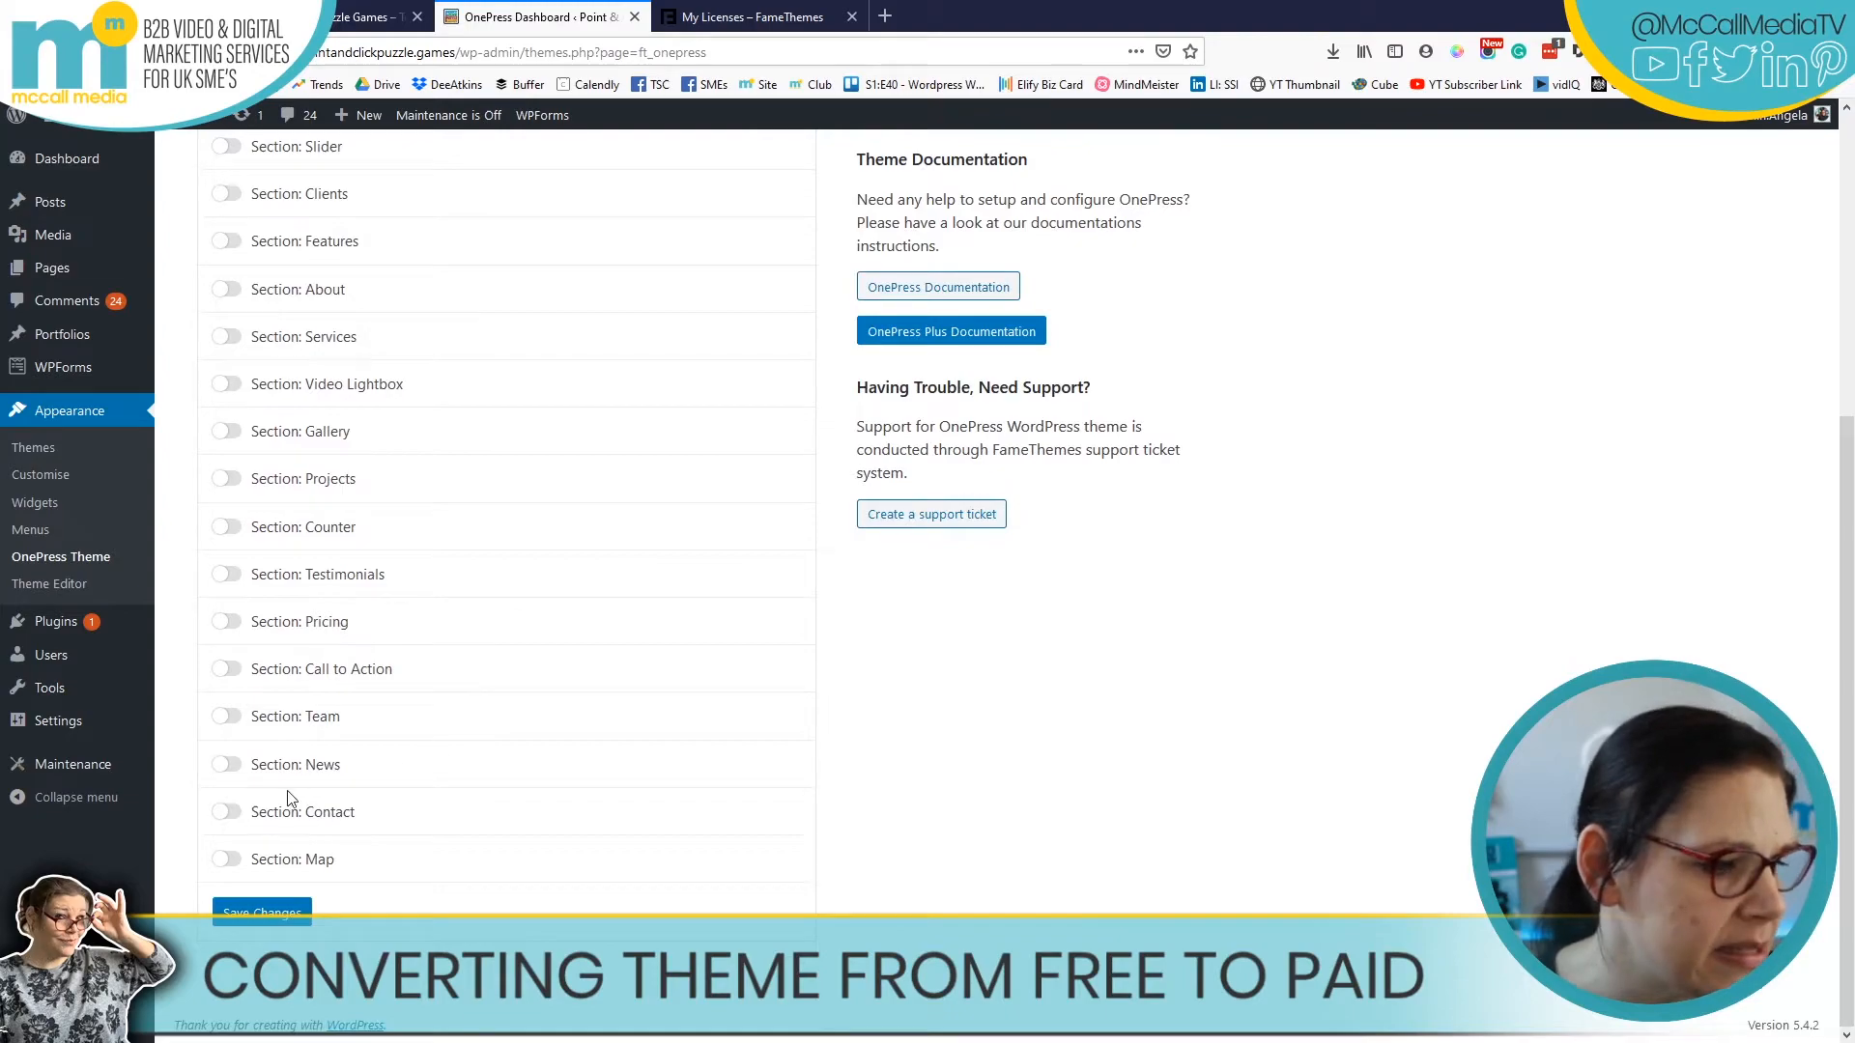
click(262, 913)
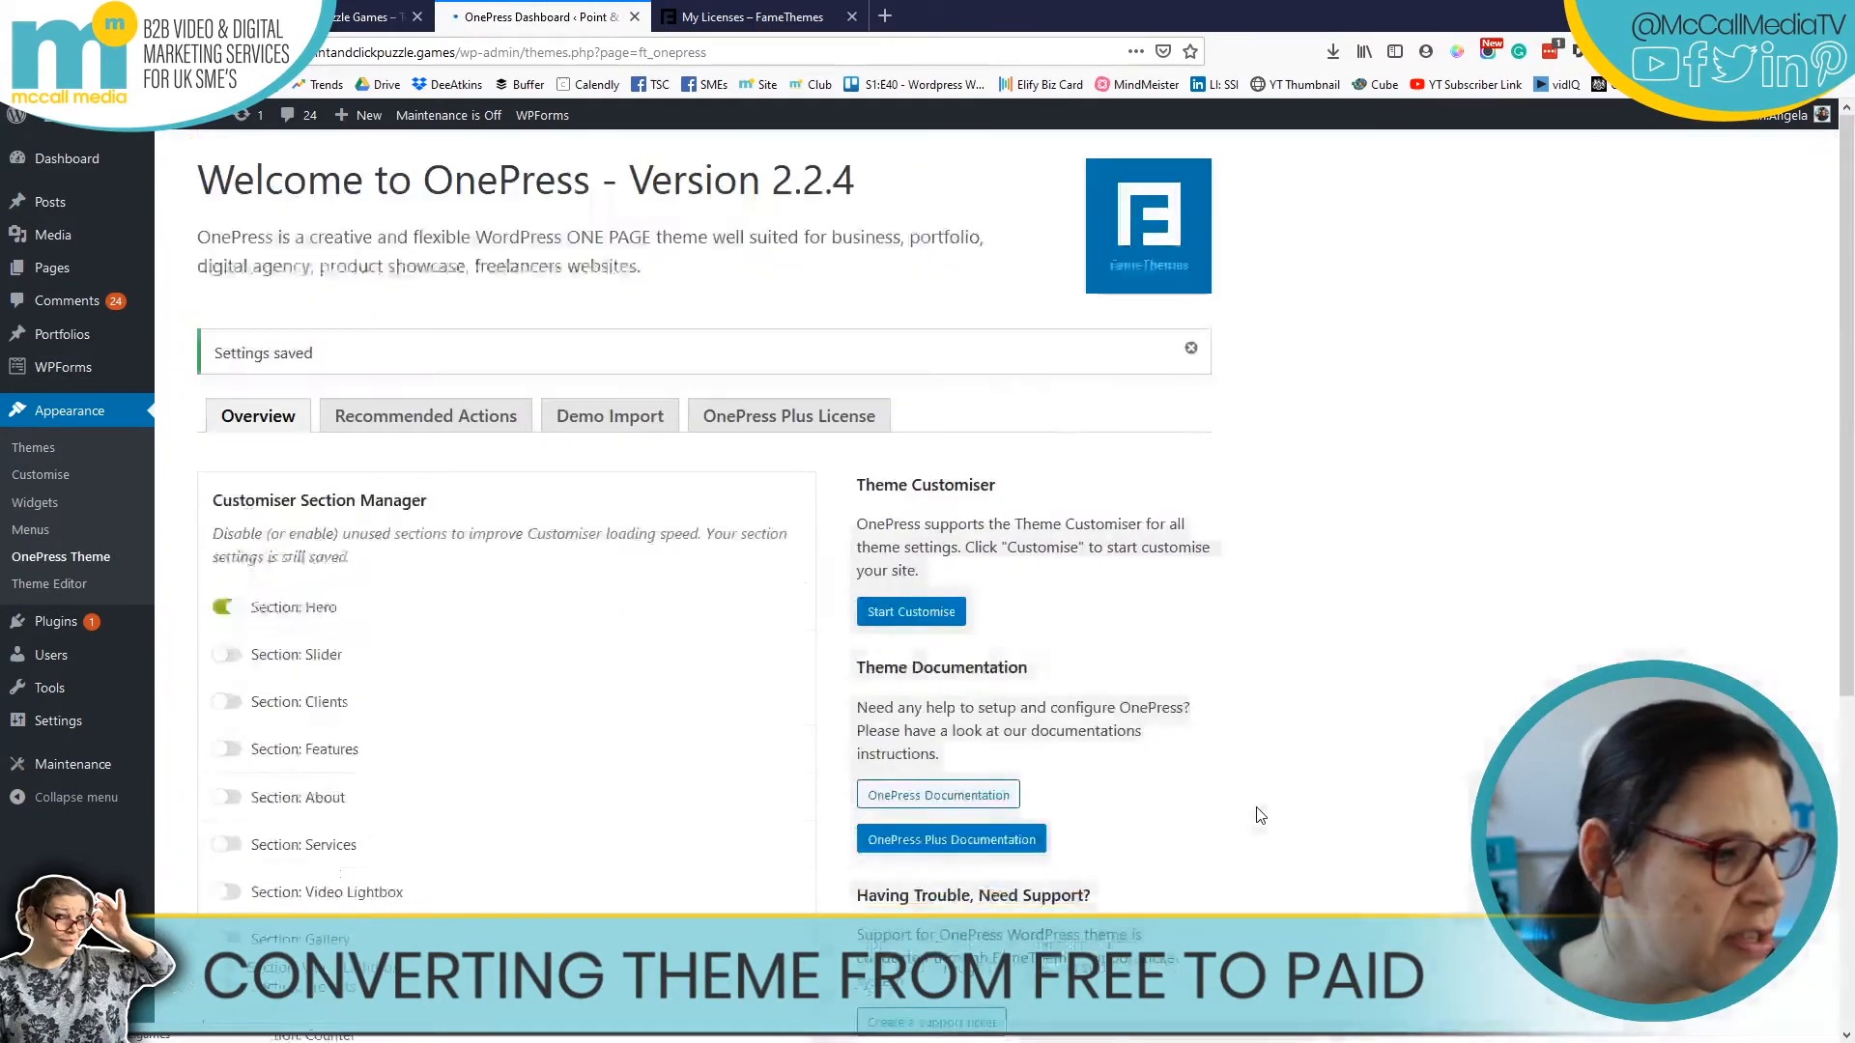
- Review the saved section list, the recommended actions and the OnePress Plus license status
scroll(338, 744, down, 3)
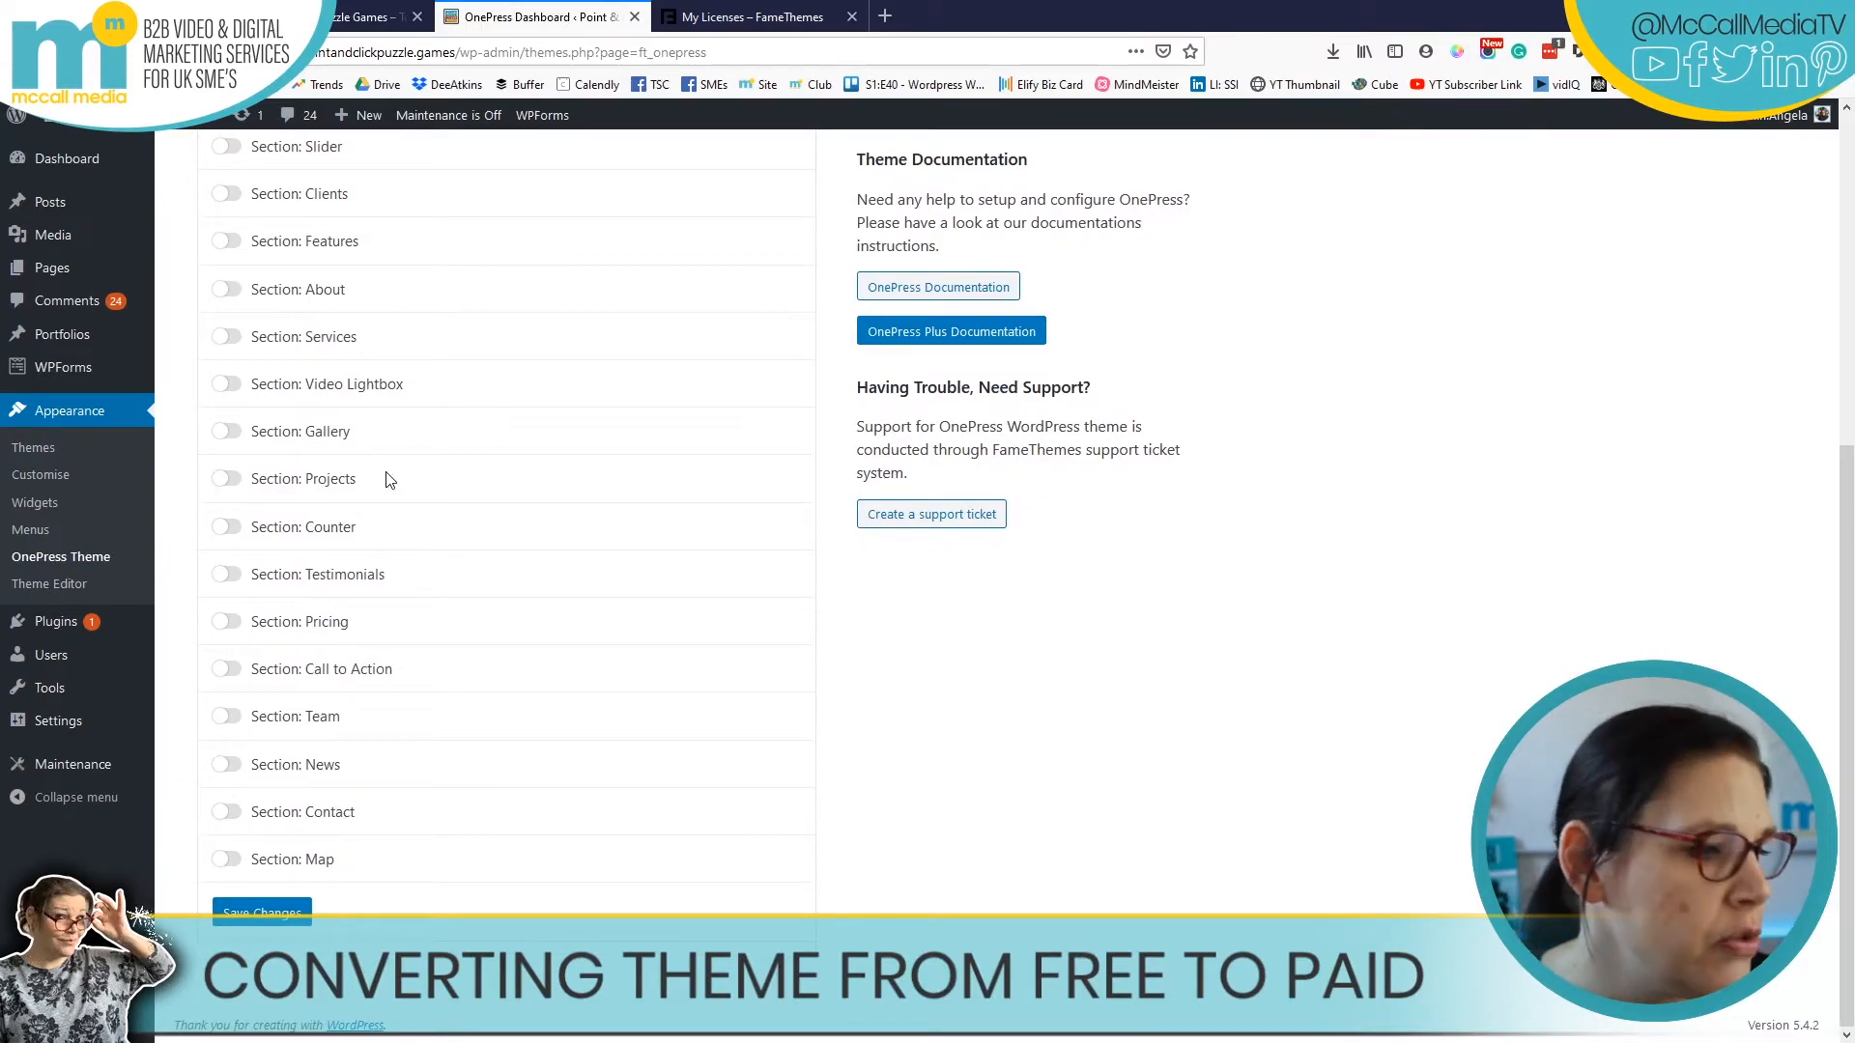
scroll(750, 484, up, 10)
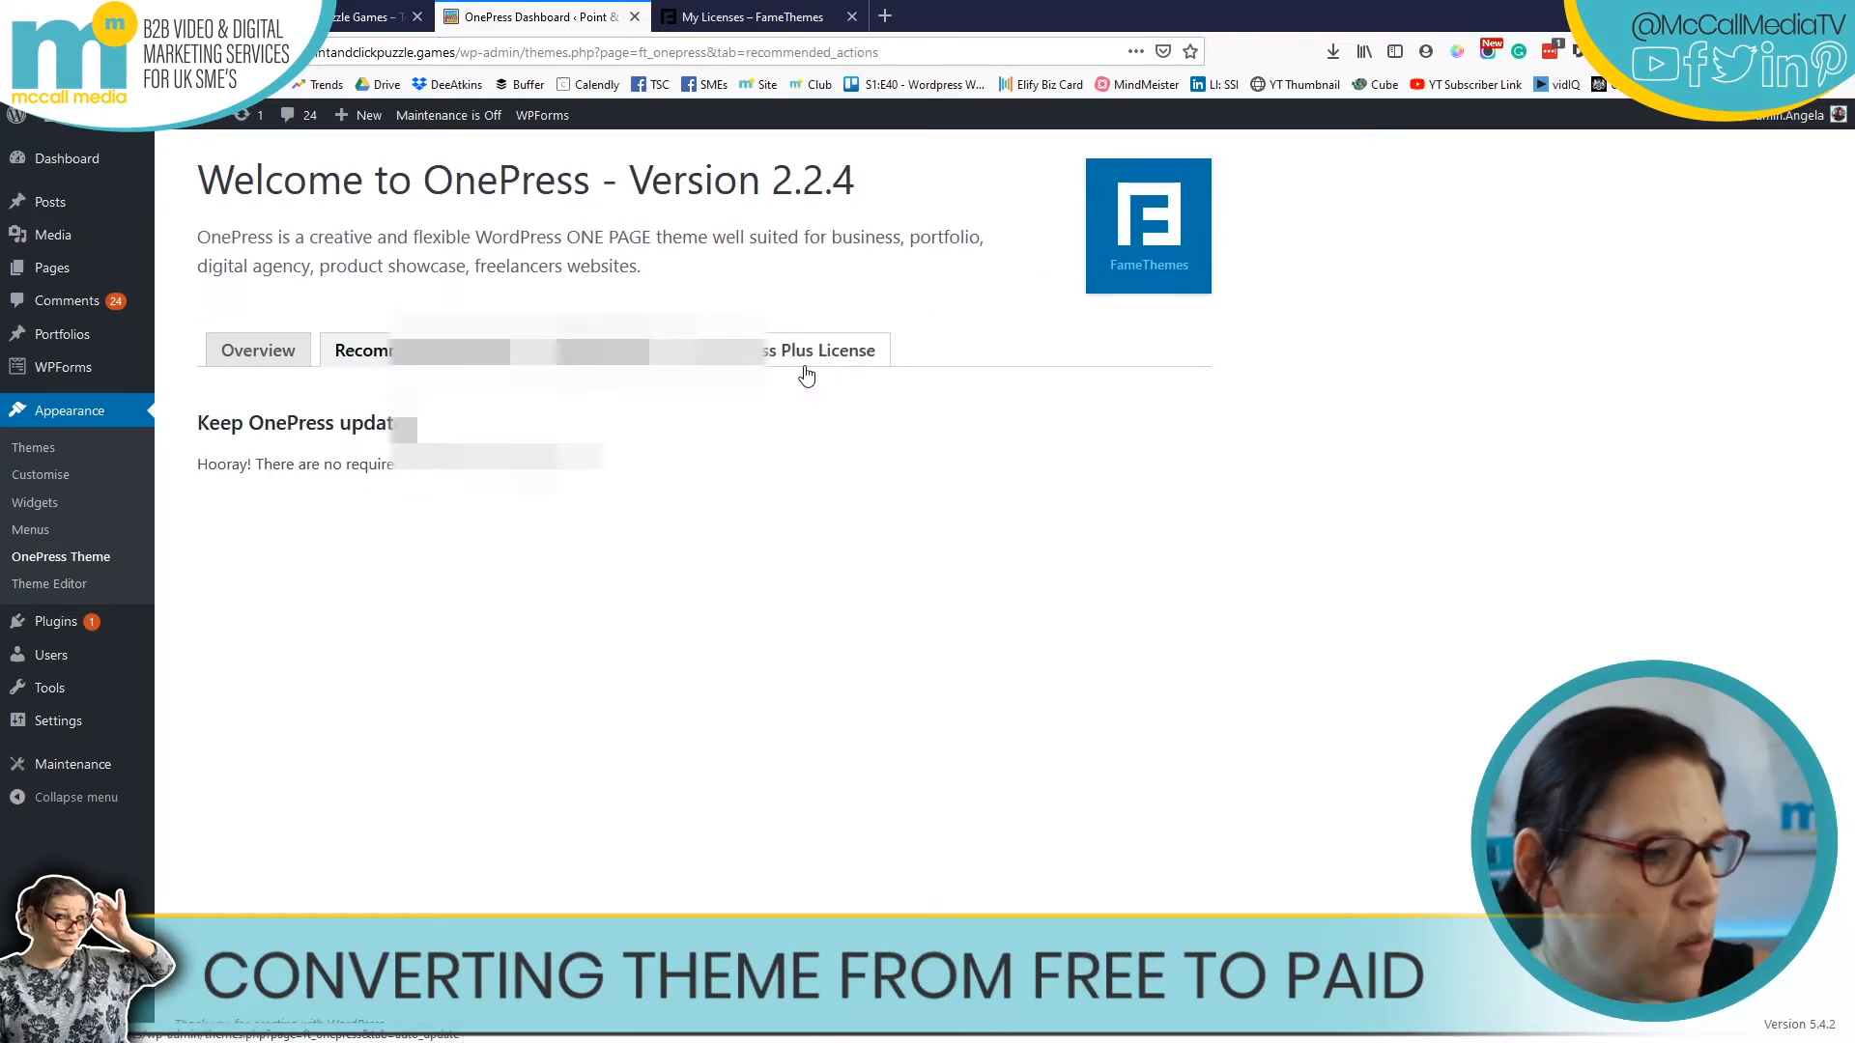
click(807, 367)
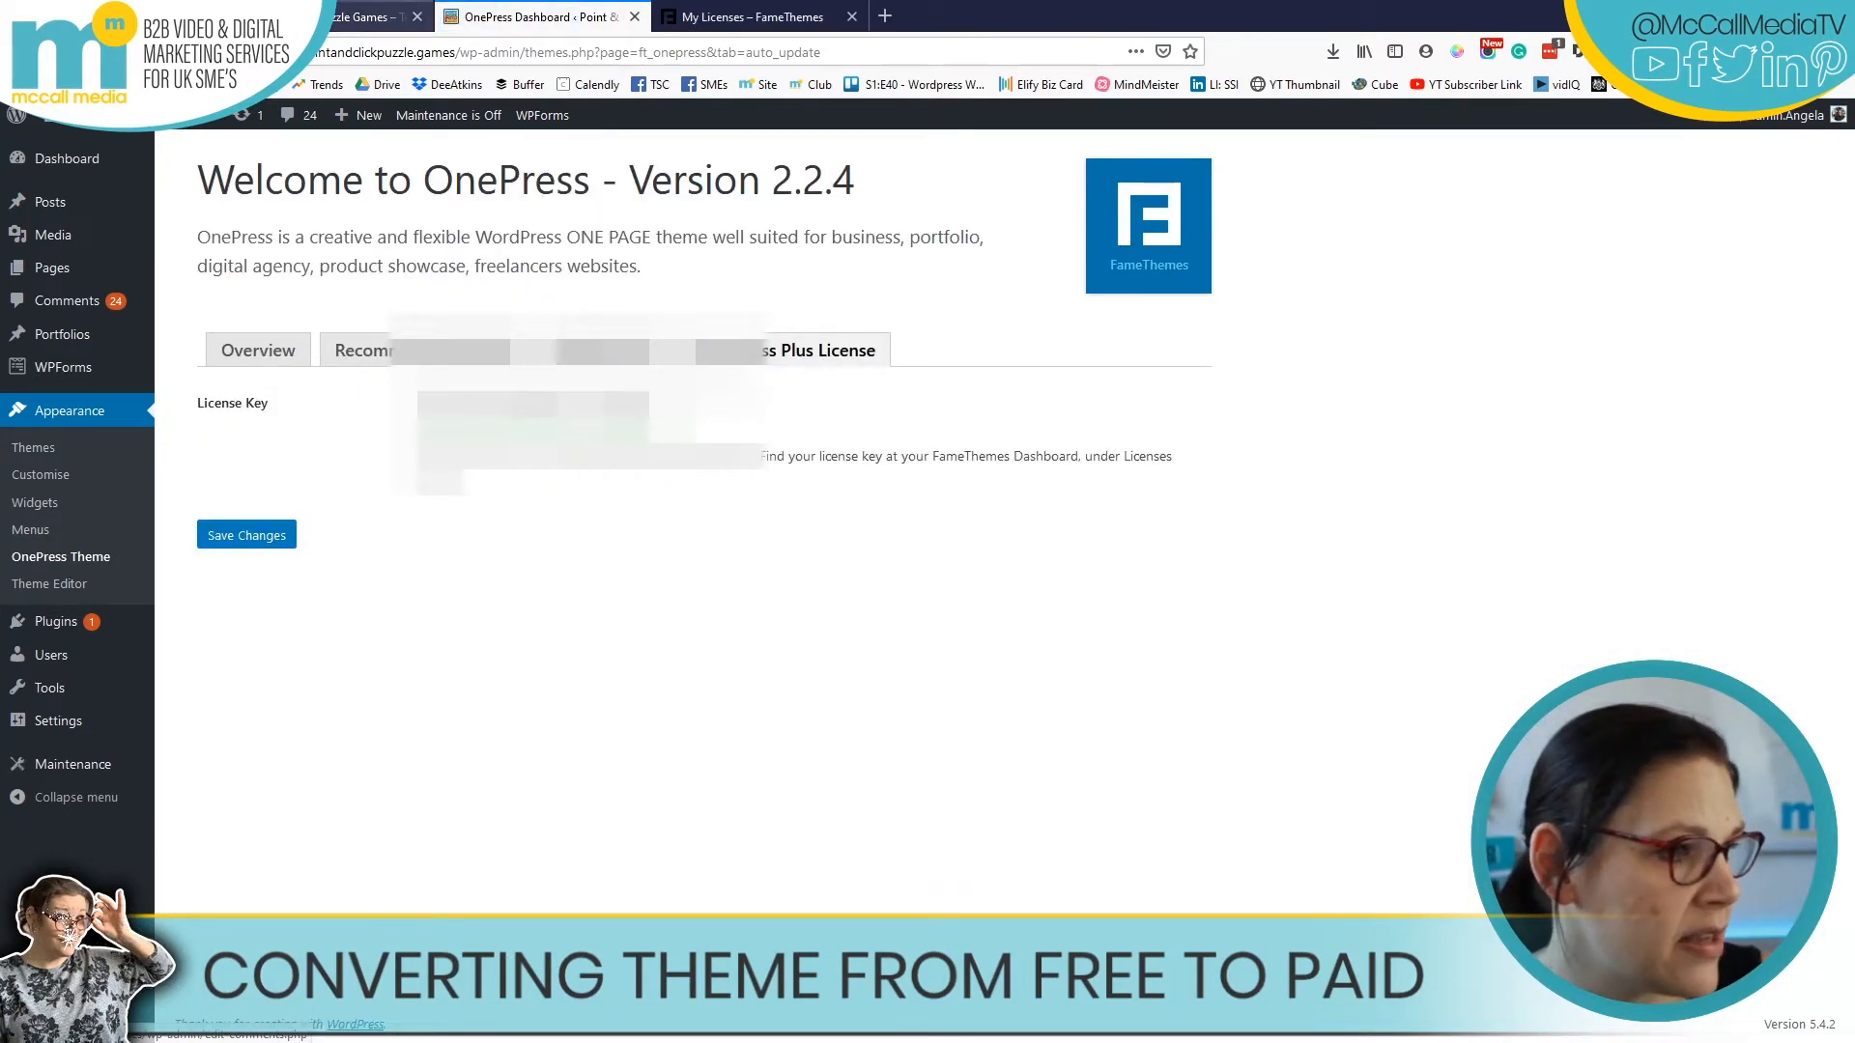
- Check the footer copyright line and theme credit on the live Point & Click Puzzle Games home page
click(374, 17)
scroll(695, 425, down, 1)
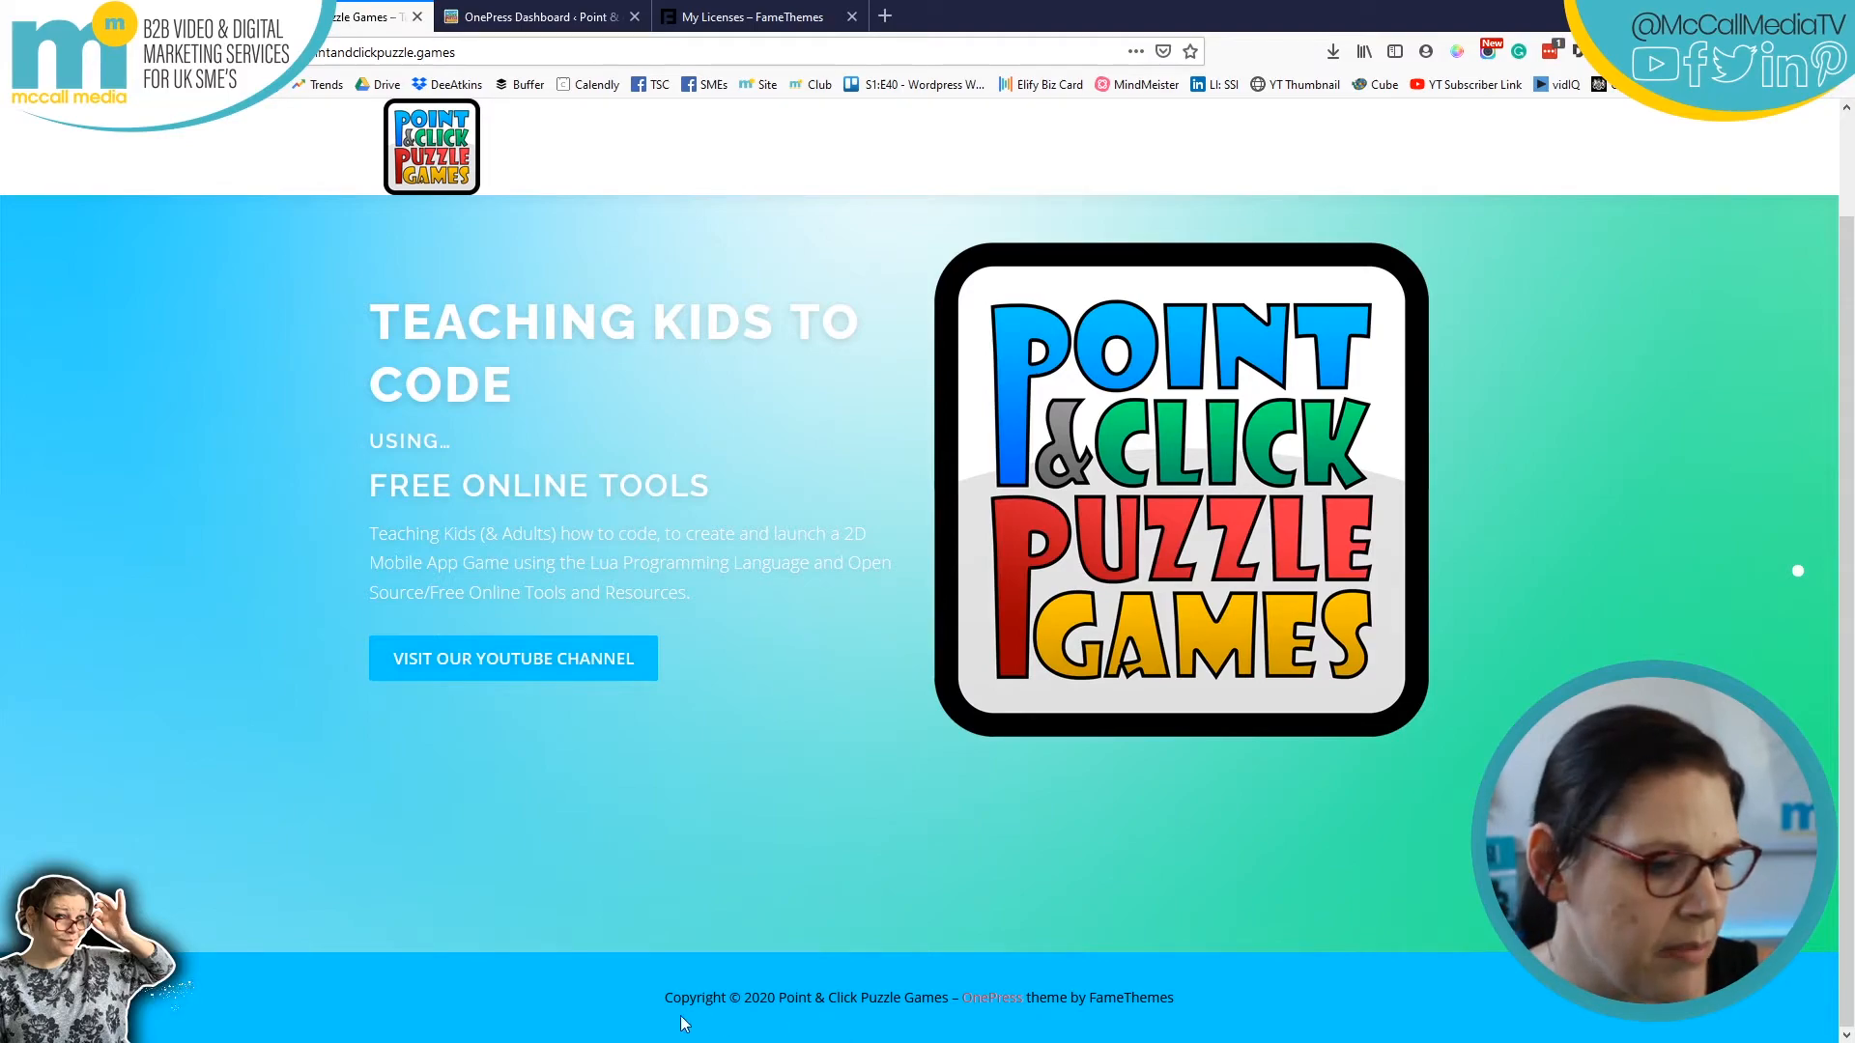
drag(711, 992, 1087, 974)
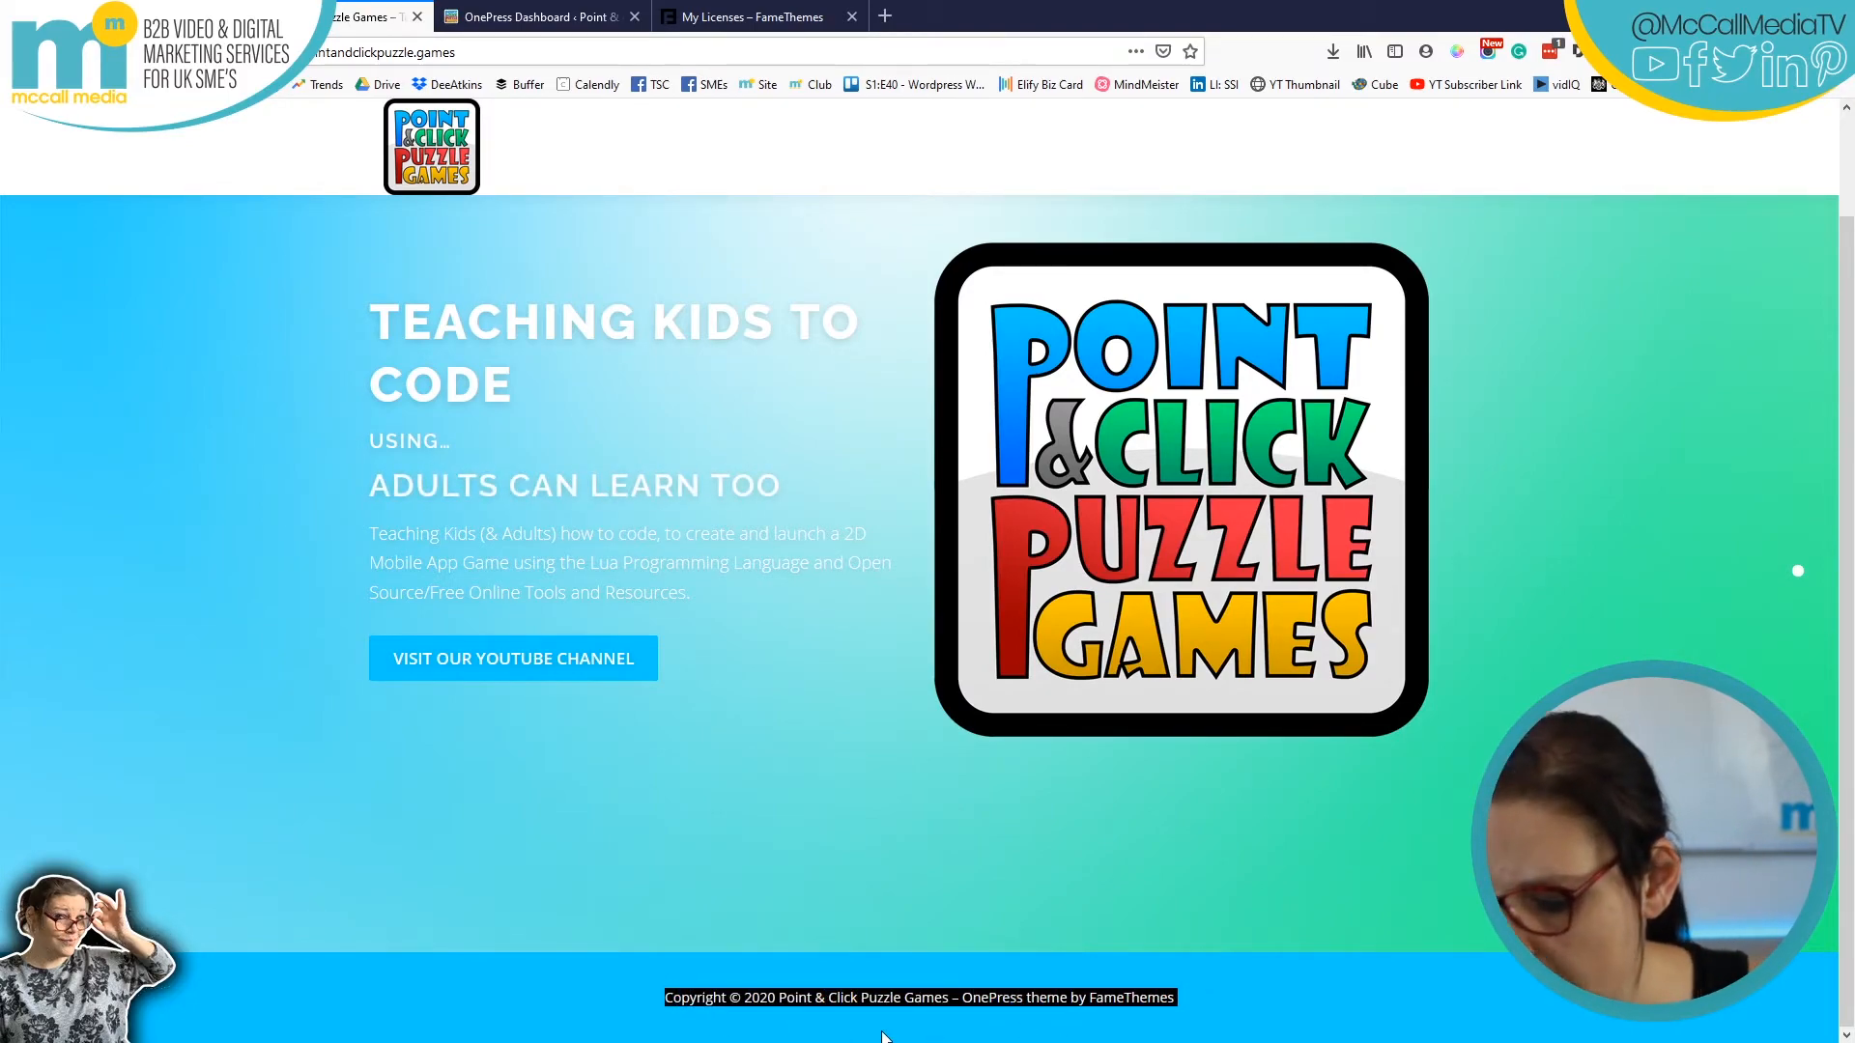
- Customise the theme's Footer Copyright options to hide the theme author link
click(547, 7)
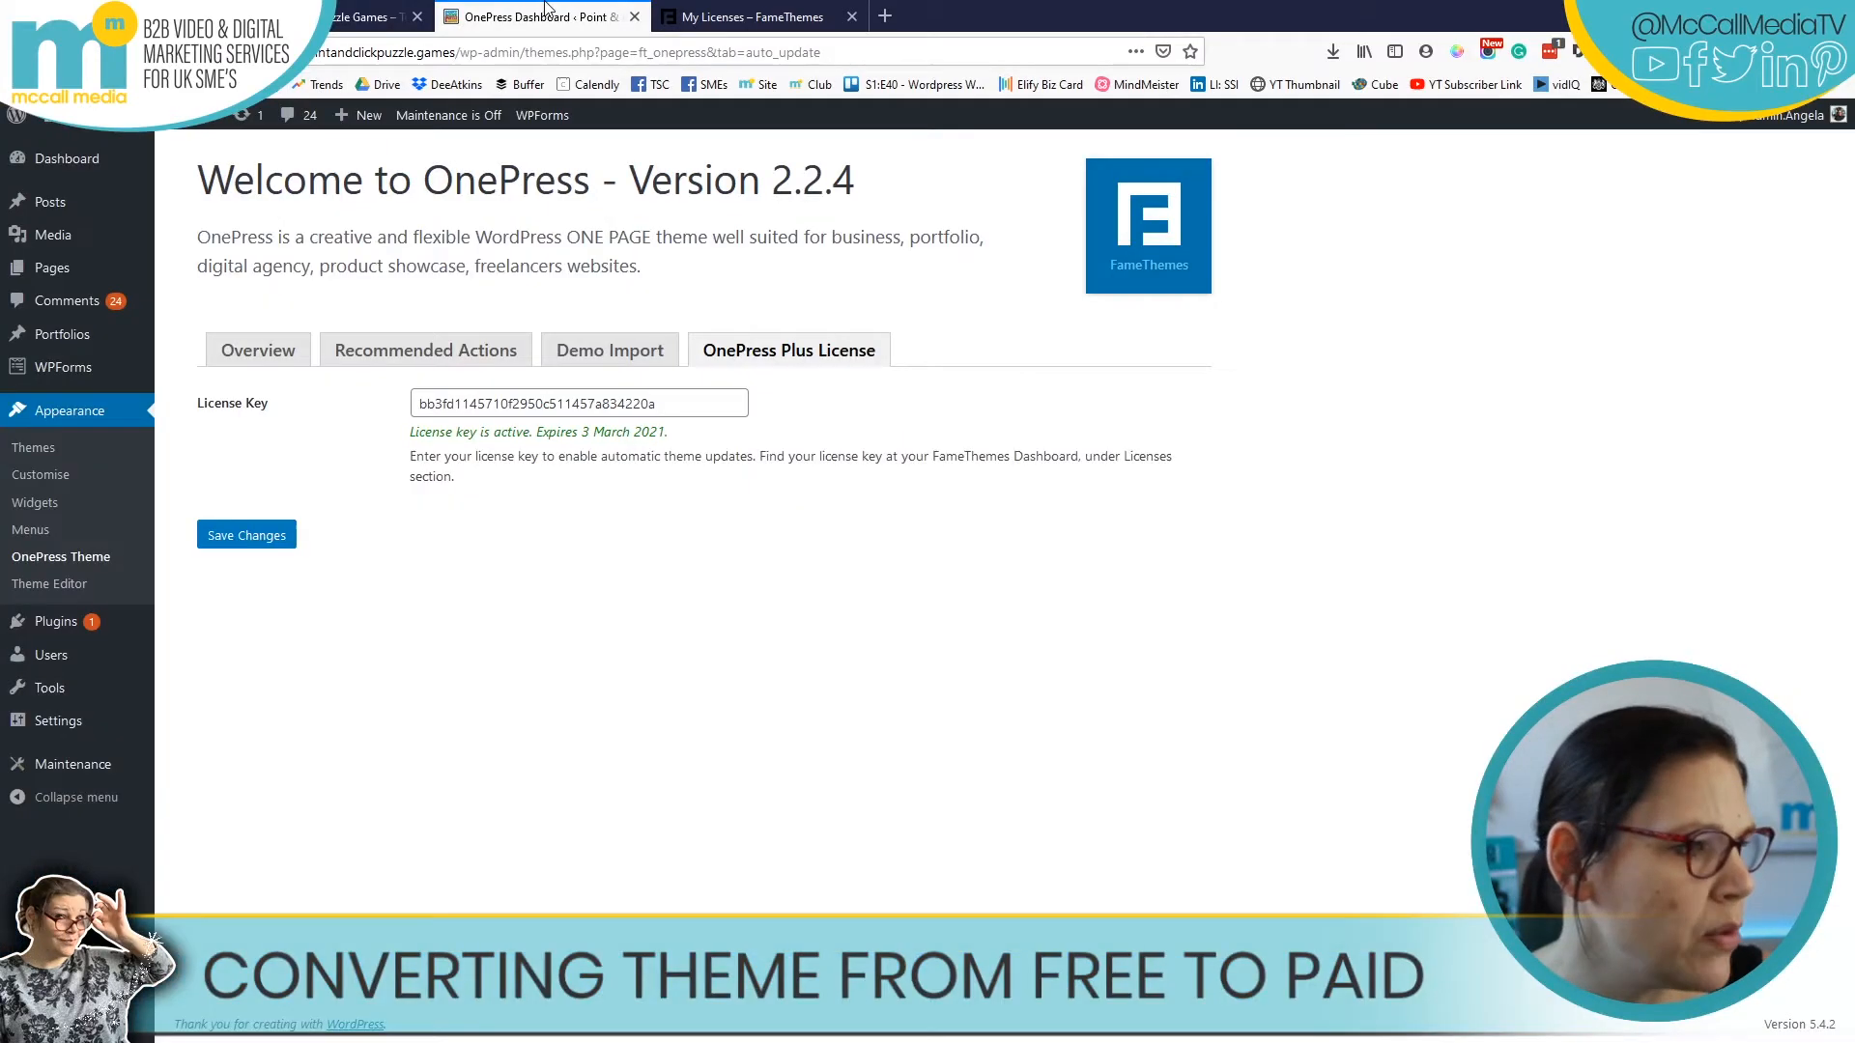
click(61, 475)
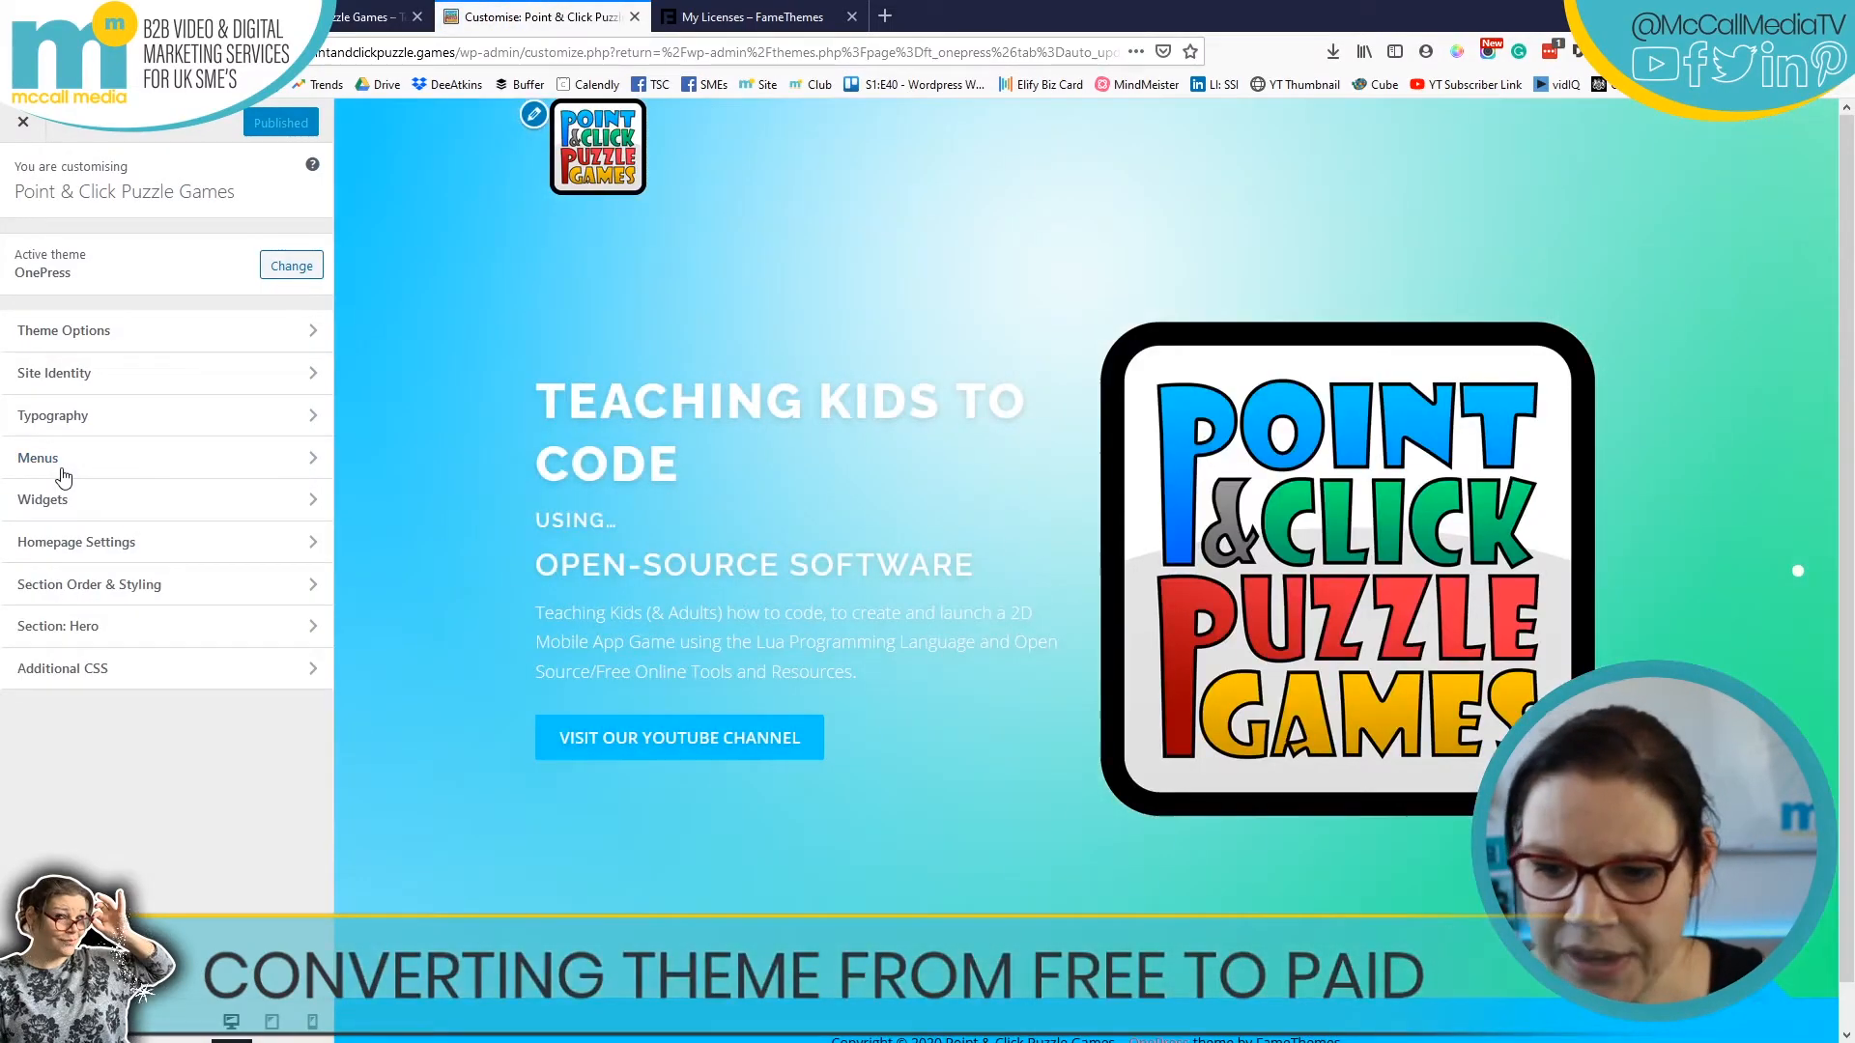
click(97, 330)
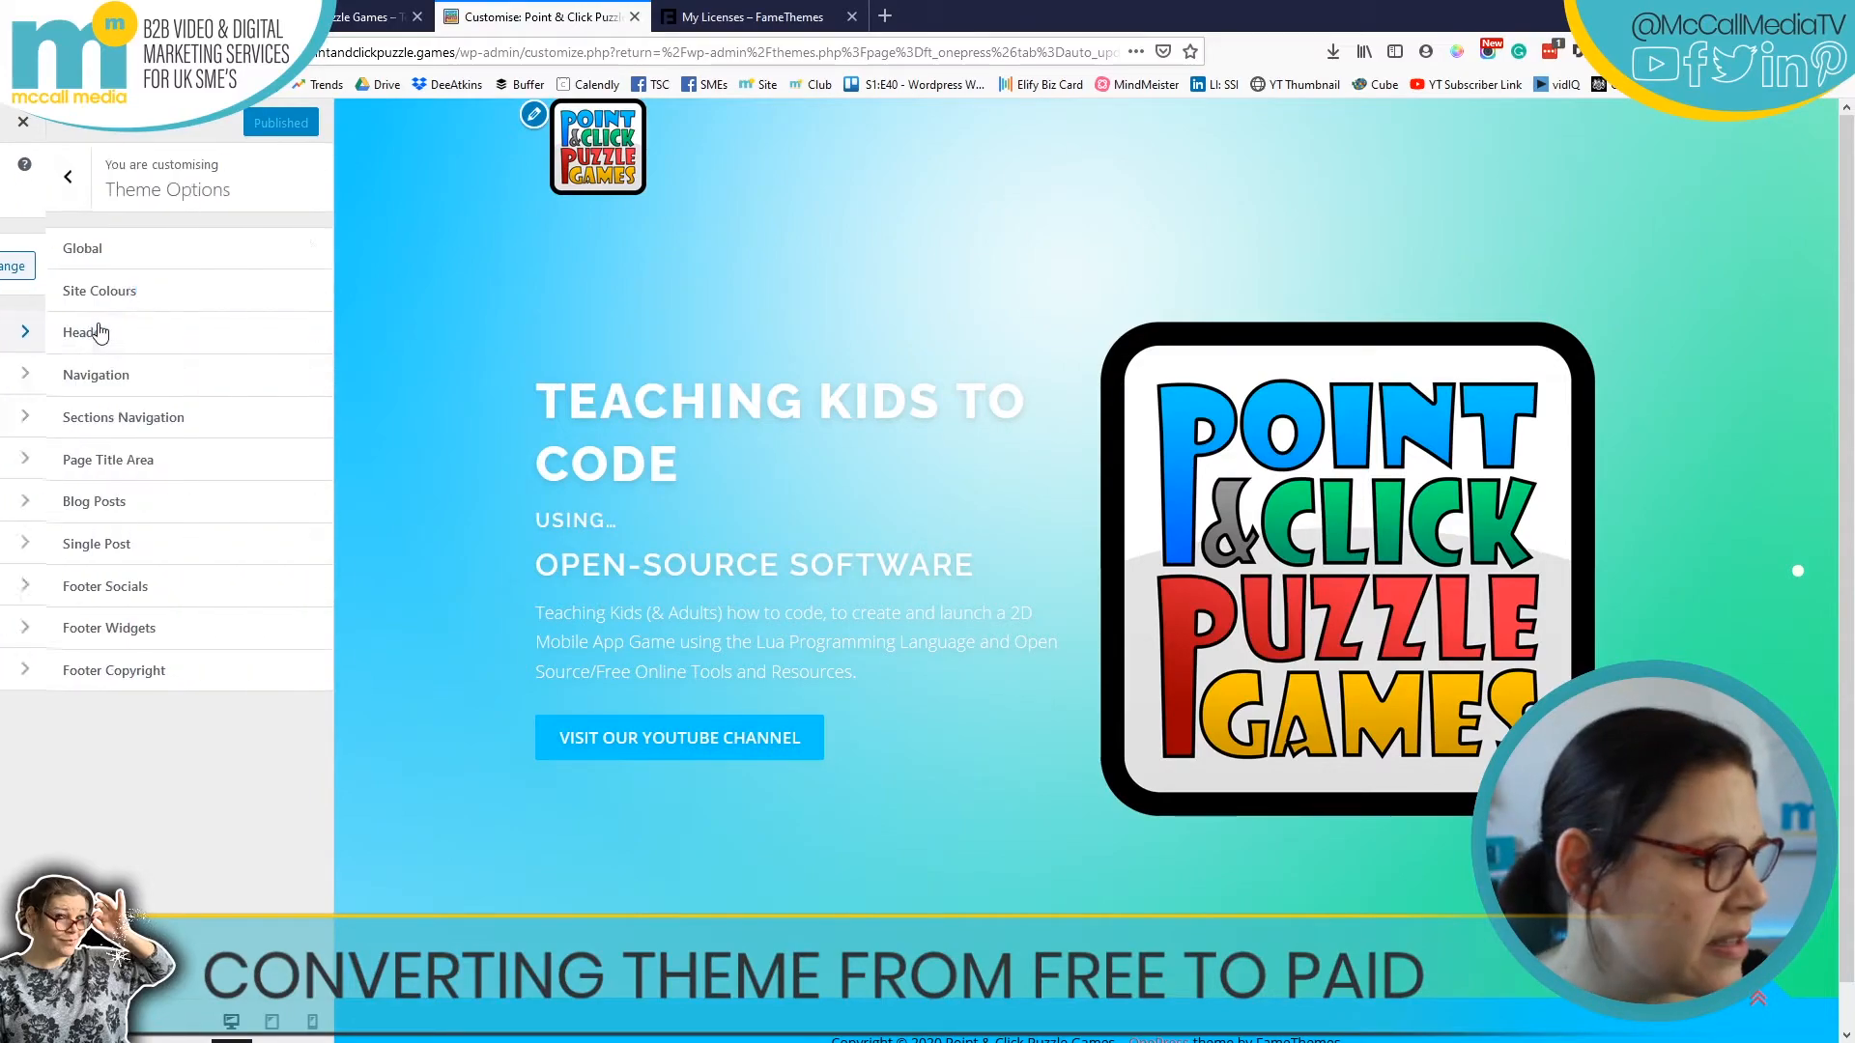
click(103, 668)
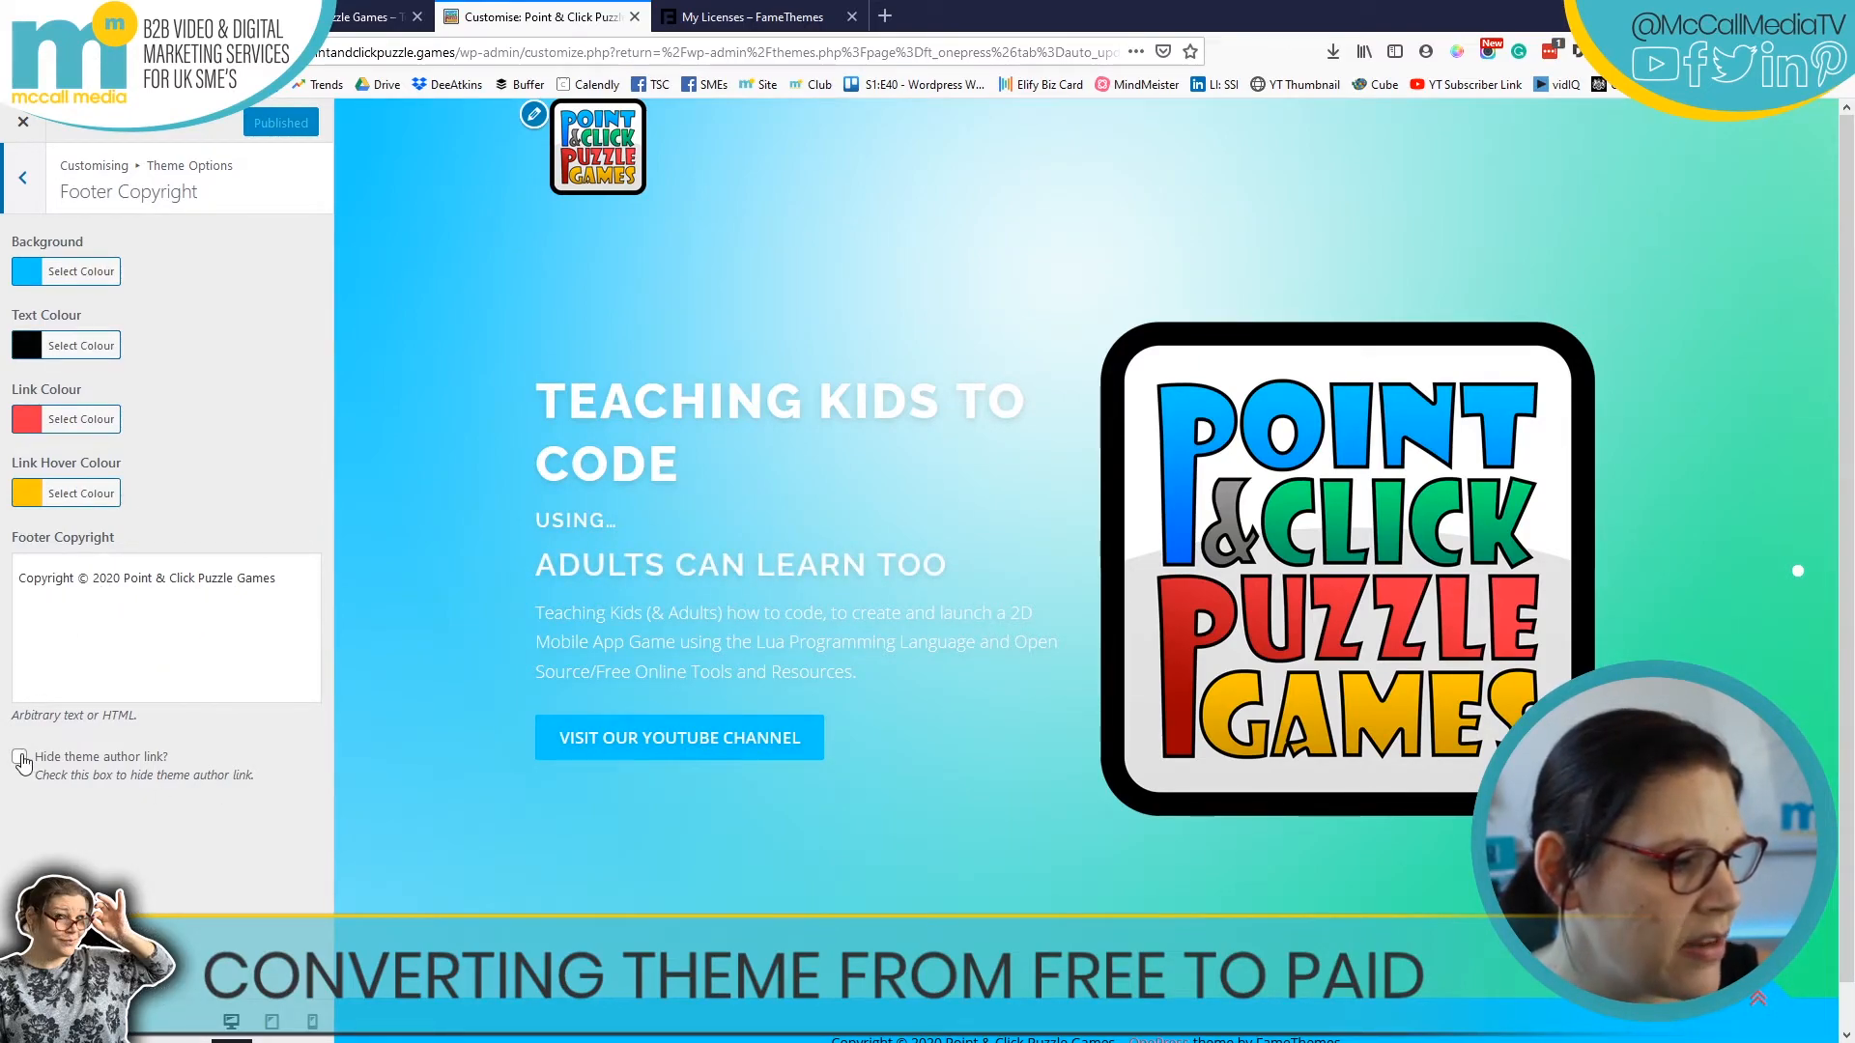
scroll(464, 665, down, 1)
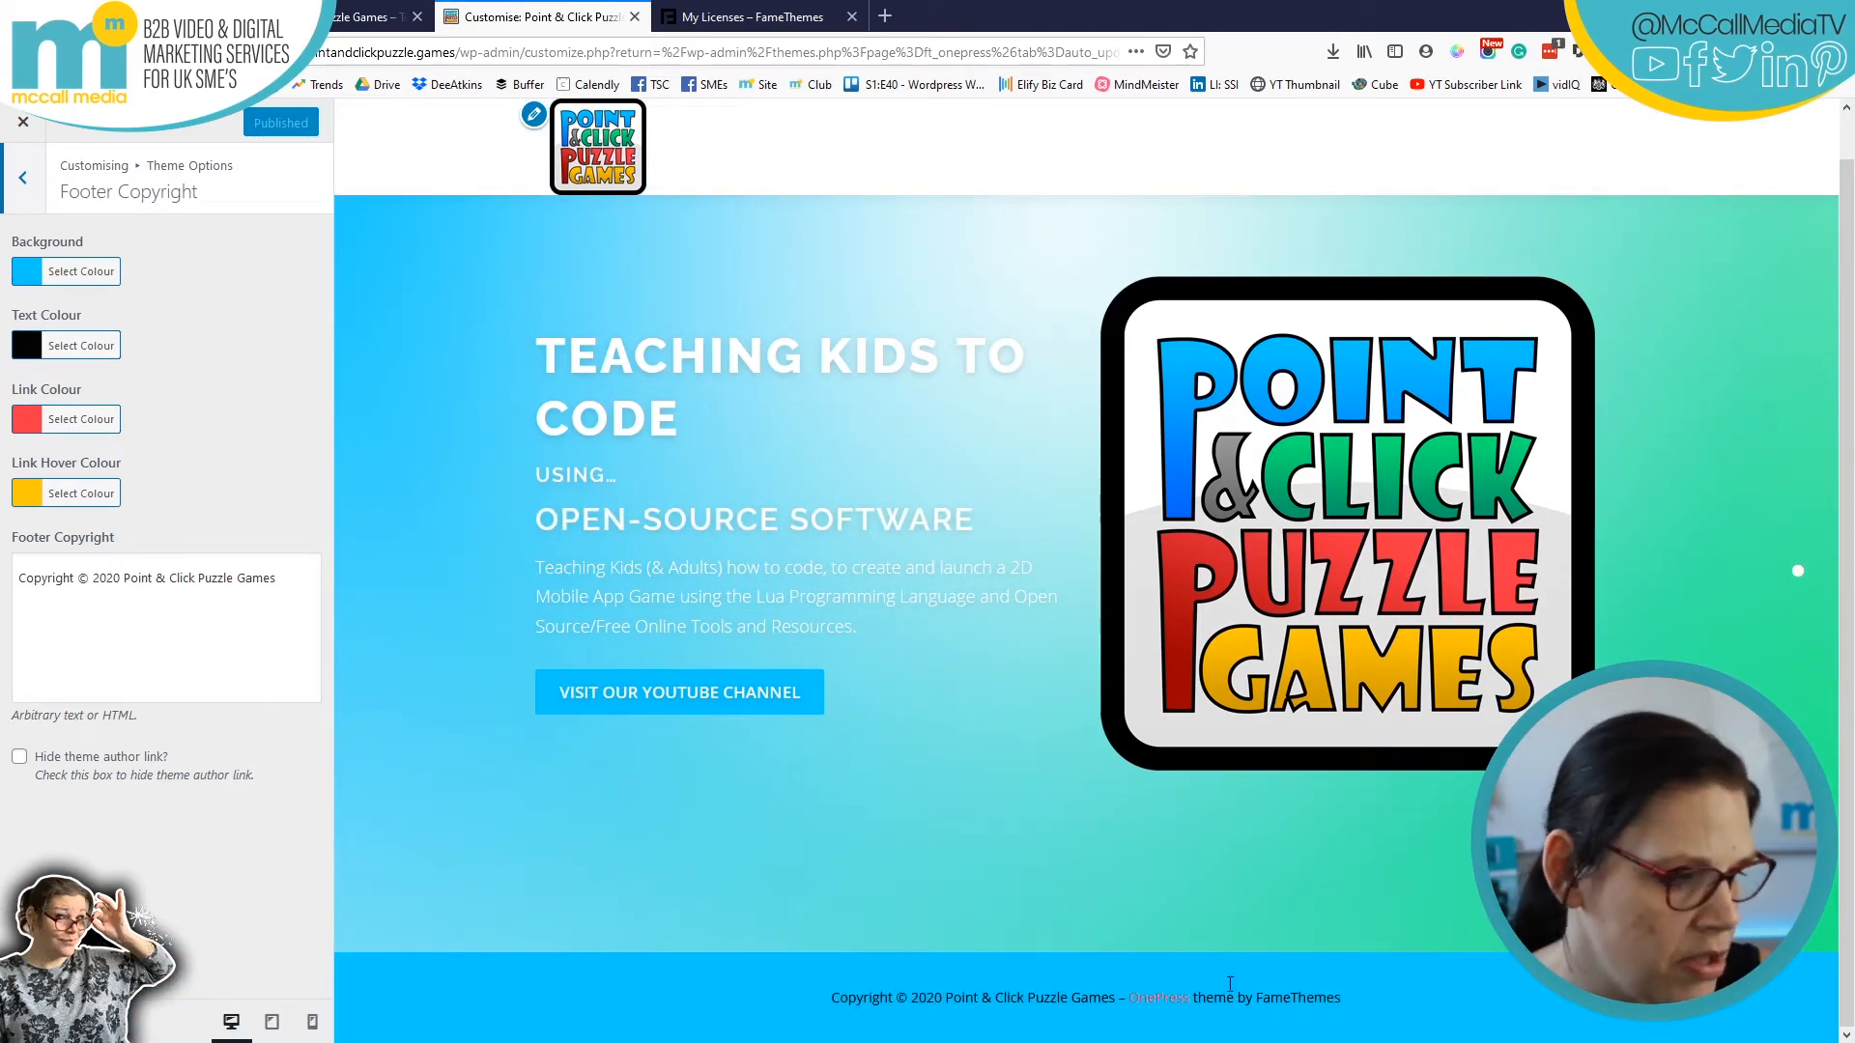
click(19, 758)
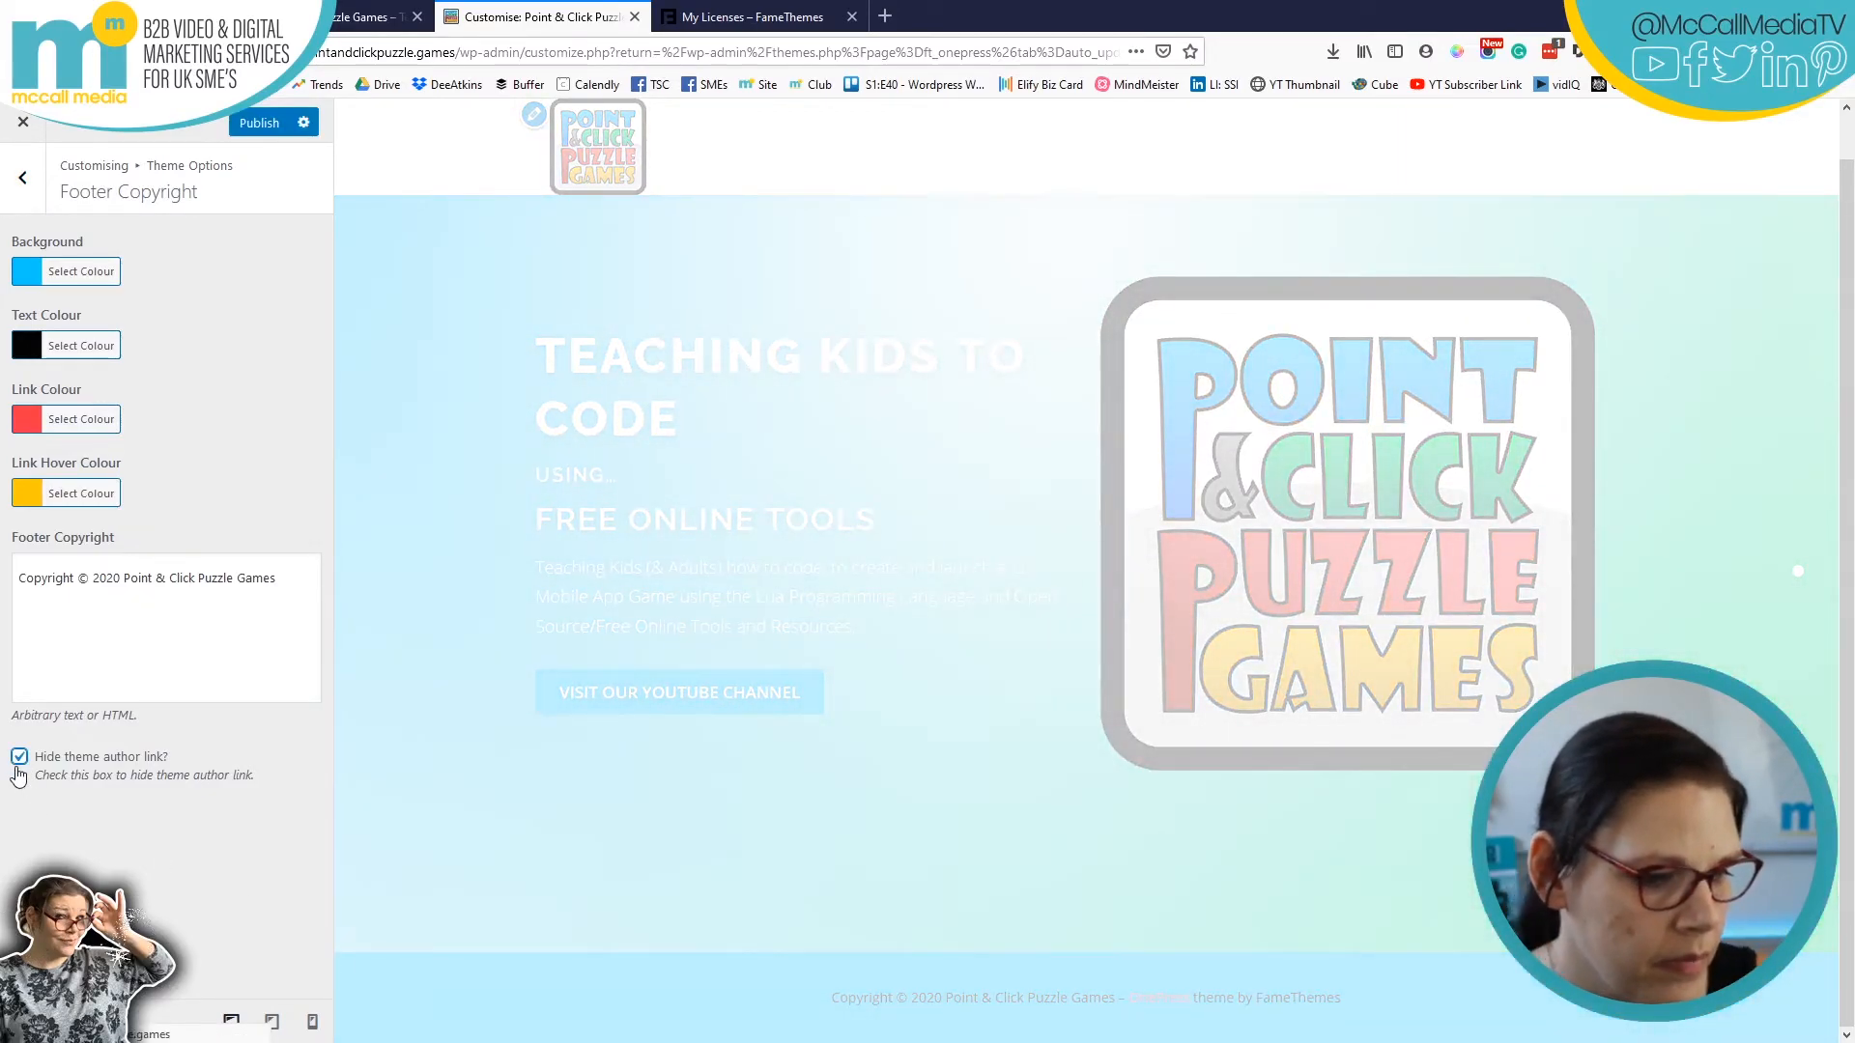